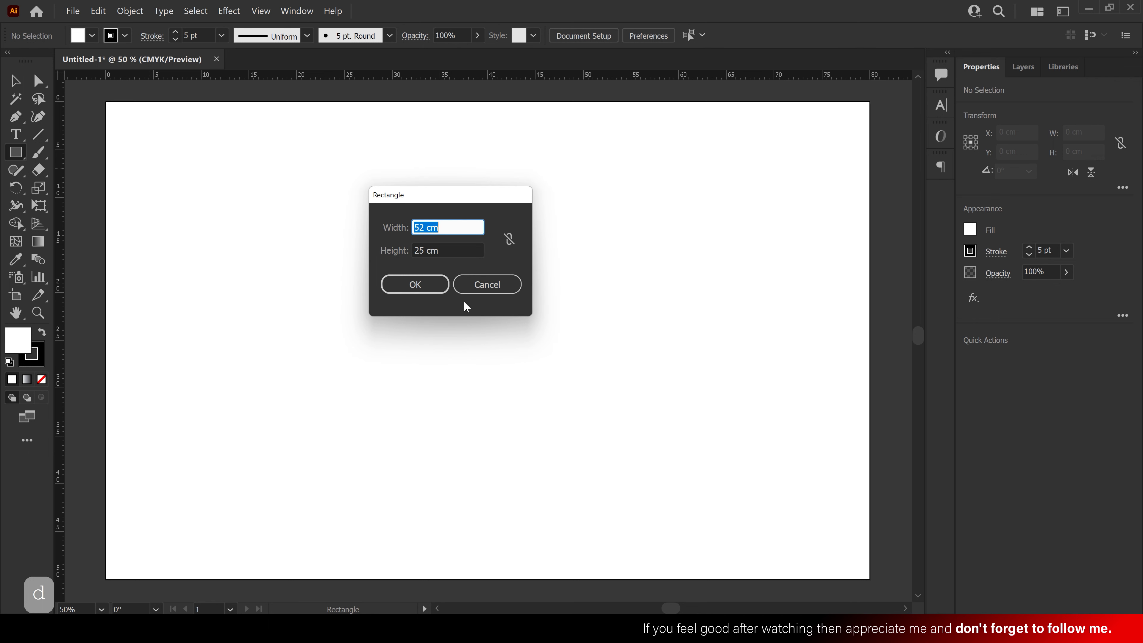
# Create a rectangle 25 cm wide and 20 cm high on the artboard.
pyautogui.write('25')
pyautogui.press('Tab')
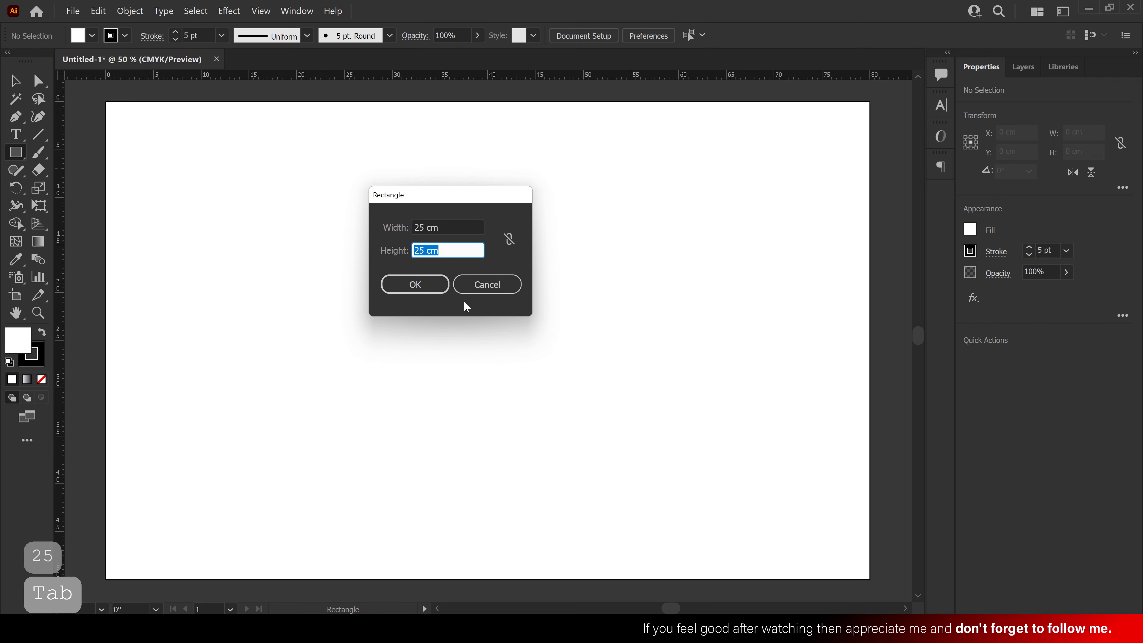
pyautogui.write('20')
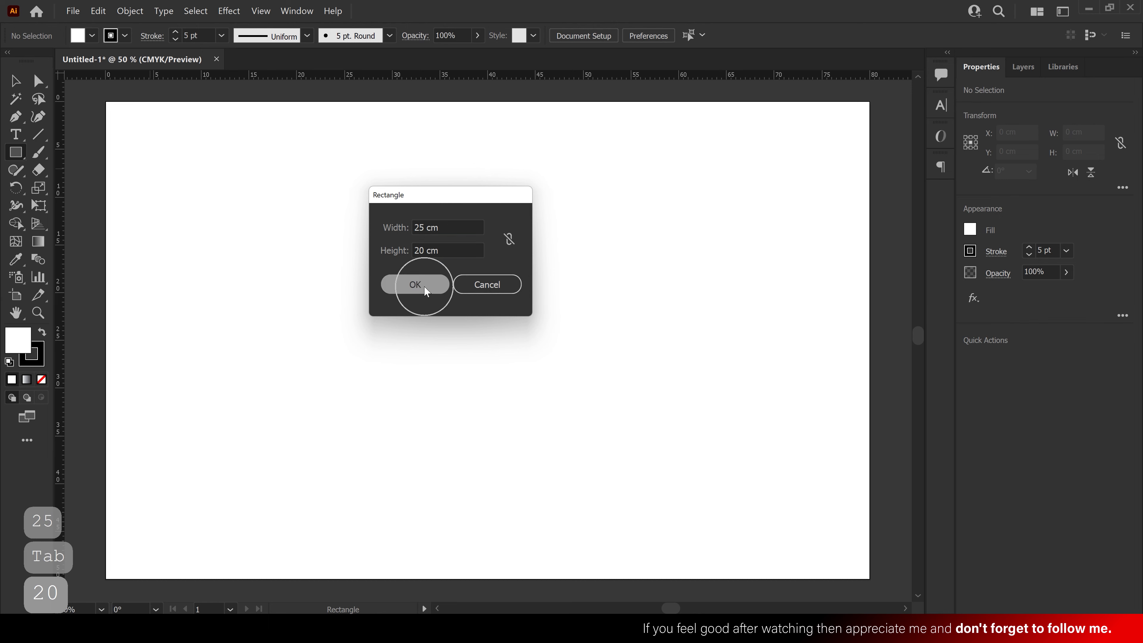
pyautogui.click(424, 286)
# Create a second rectangle 10 cm wide and 20 cm high on the artboard.
pyautogui.click(417, 225)
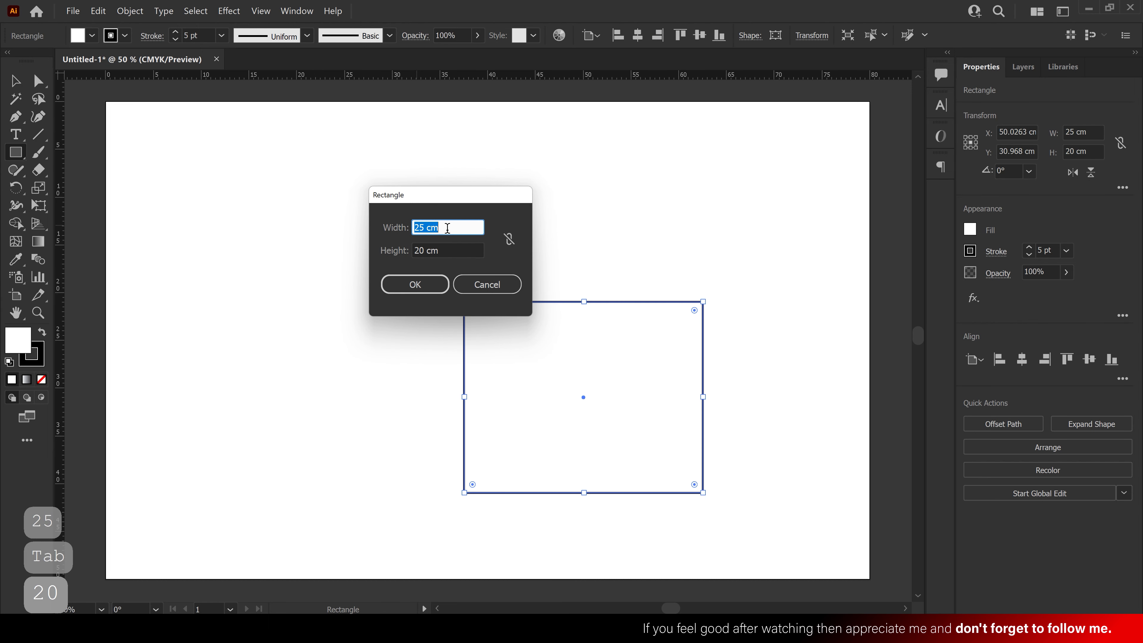
pyautogui.write('10')
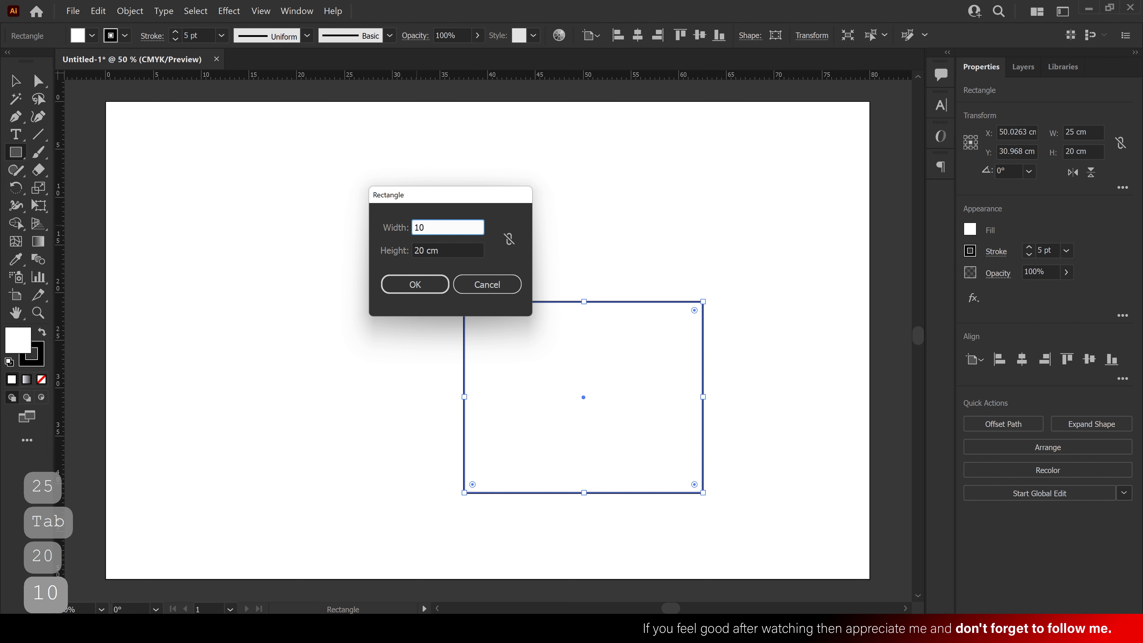
pyautogui.click(425, 287)
# Snap the narrow rectangle against the wide one's right edge, and duplicate the pair alongside to form four adjoining panels.
pyautogui.click(16, 81)
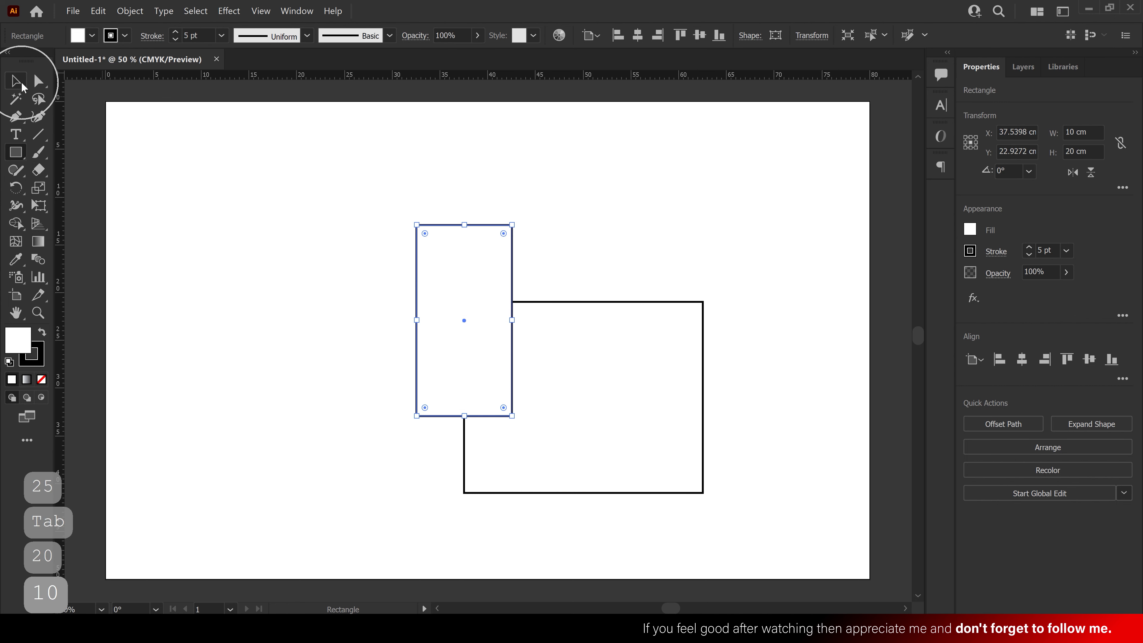
pyautogui.moveTo(446, 249); pyautogui.dragTo(738, 332)
pyautogui.moveTo(635, 261); pyautogui.dragTo(484, 296)
pyautogui.moveTo(357, 289); pyautogui.dragTo(621, 293)
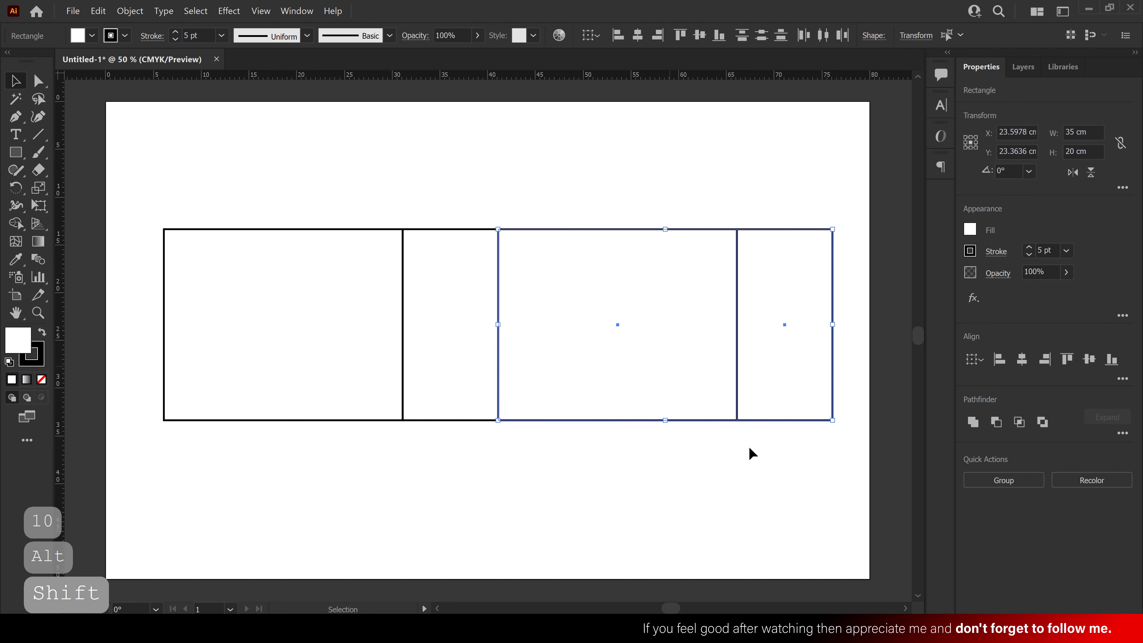
# Select all four panels and centre the row on the artboard.
pyautogui.moveTo(772, 471); pyautogui.dragTo(388, 360)
pyautogui.moveTo(455, 371); pyautogui.dragTo(444, 377)
pyautogui.click(520, 477)
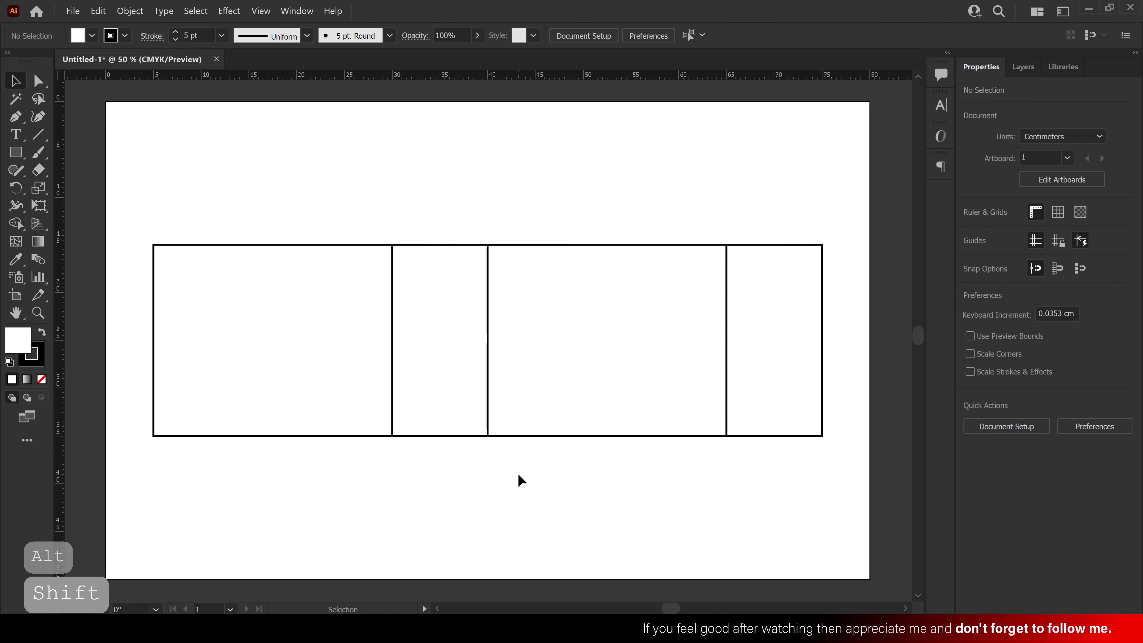
# Draw a 10 cm square on top of the first narrow panel and set its height to 5 cm.
pyautogui.keyDown('ctrl'); pyautogui.keyDown('alt'); pyautogui.click(517, 473); pyautogui.keyUp('alt'); pyautogui.keyUp('ctrl')
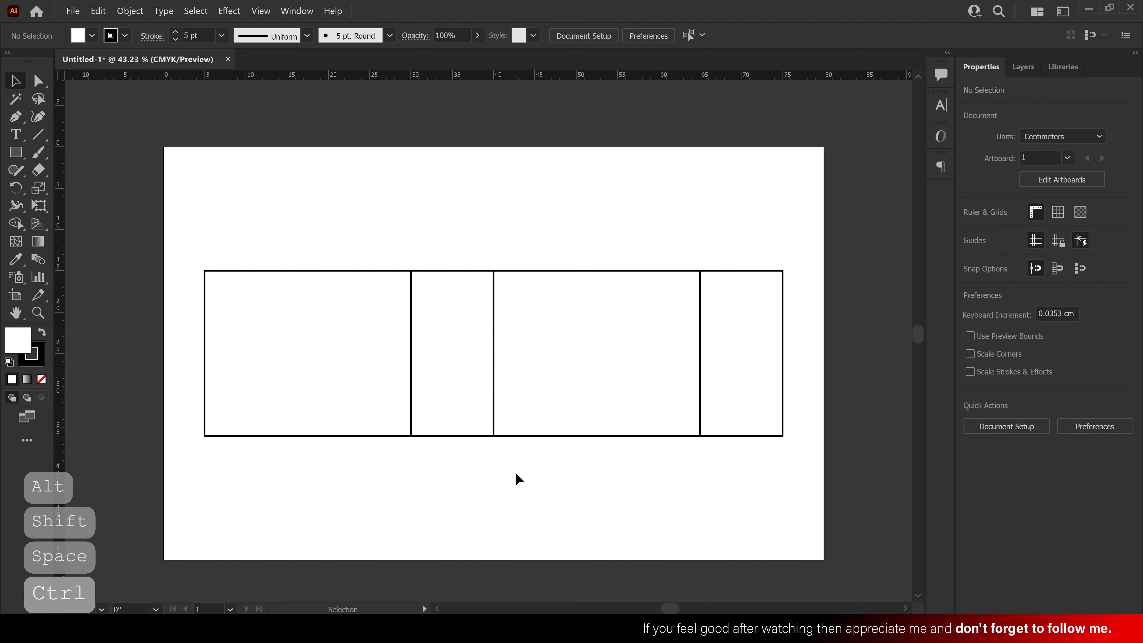
pyautogui.click(15, 154)
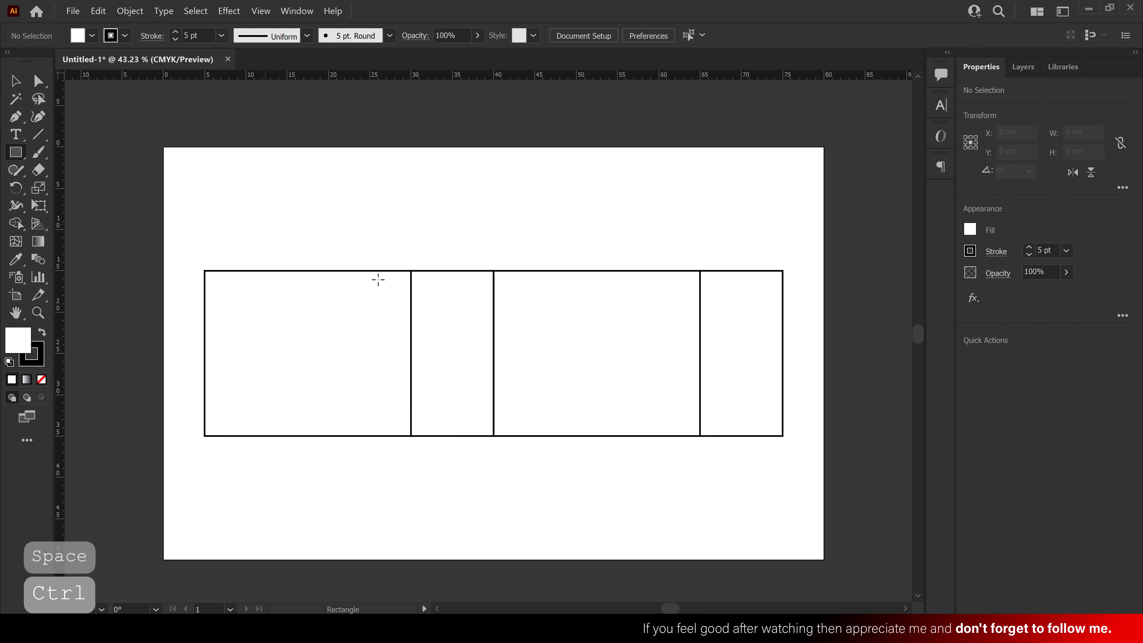
pyautogui.moveTo(411, 271); pyautogui.dragTo(495, 263)
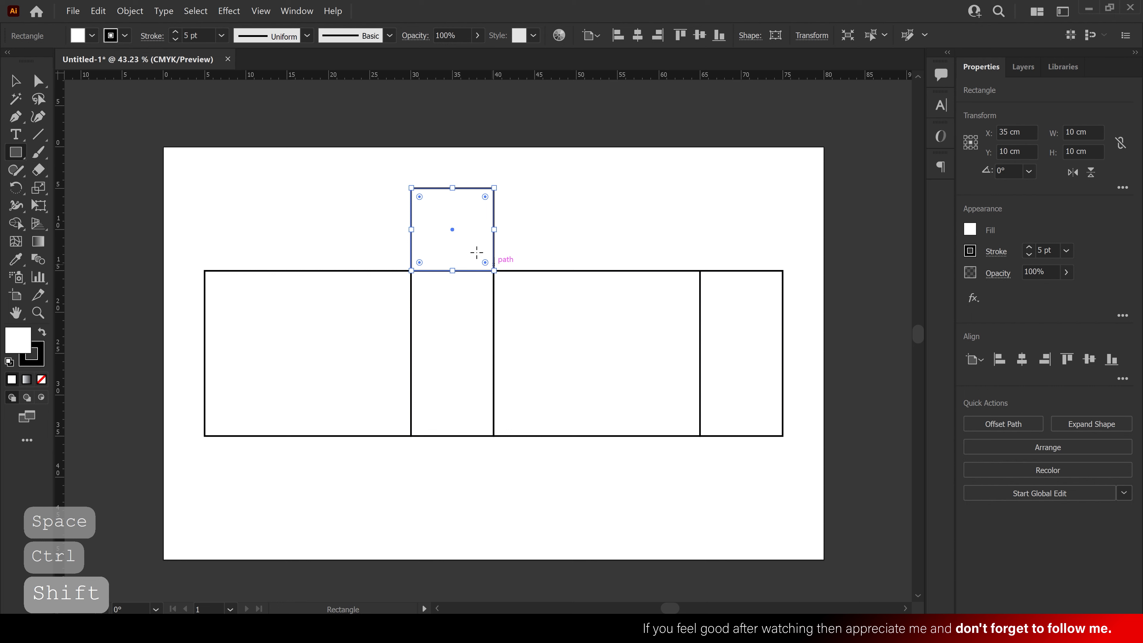
pyautogui.click(13, 82)
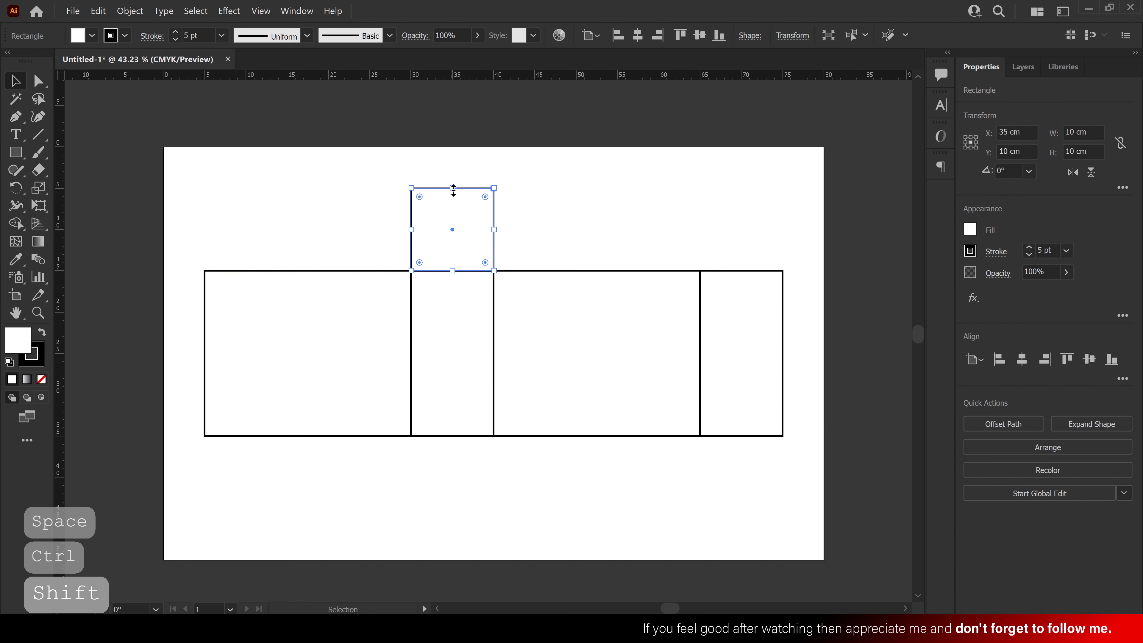
pyautogui.click(1088, 151)
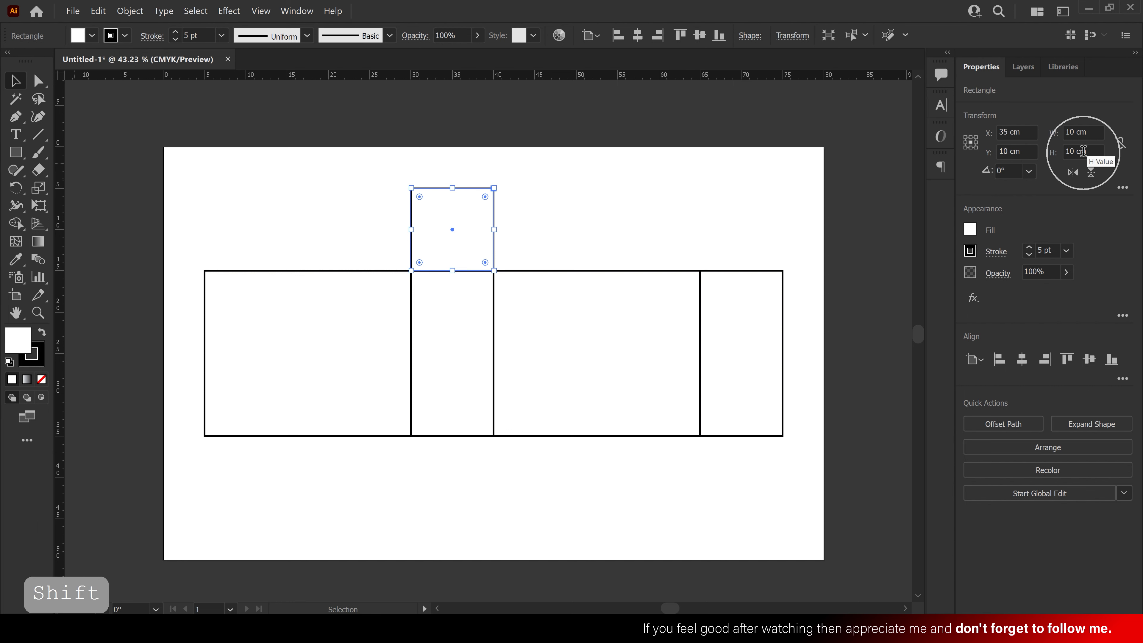
pyautogui.write('5')
pyautogui.press('Return')
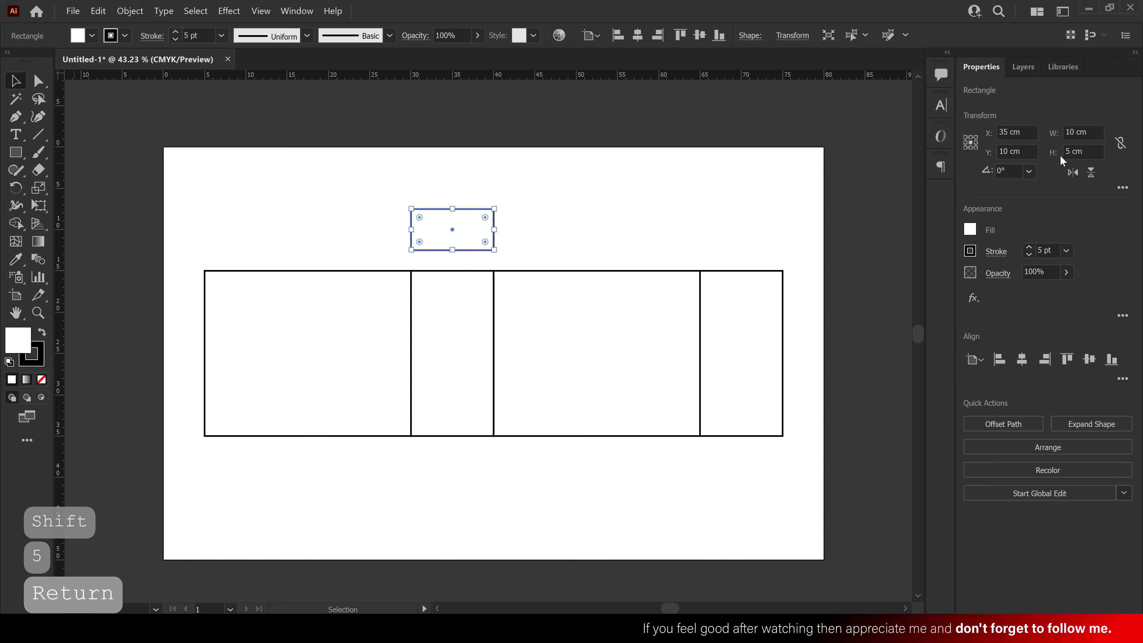
# Move the 5 cm high strip down onto the panels' top edge and stretch it across the full width of all four panels.
pyautogui.click(580, 217)
pyautogui.moveTo(492, 235); pyautogui.dragTo(784, 251)
pyautogui.click(472, 249)
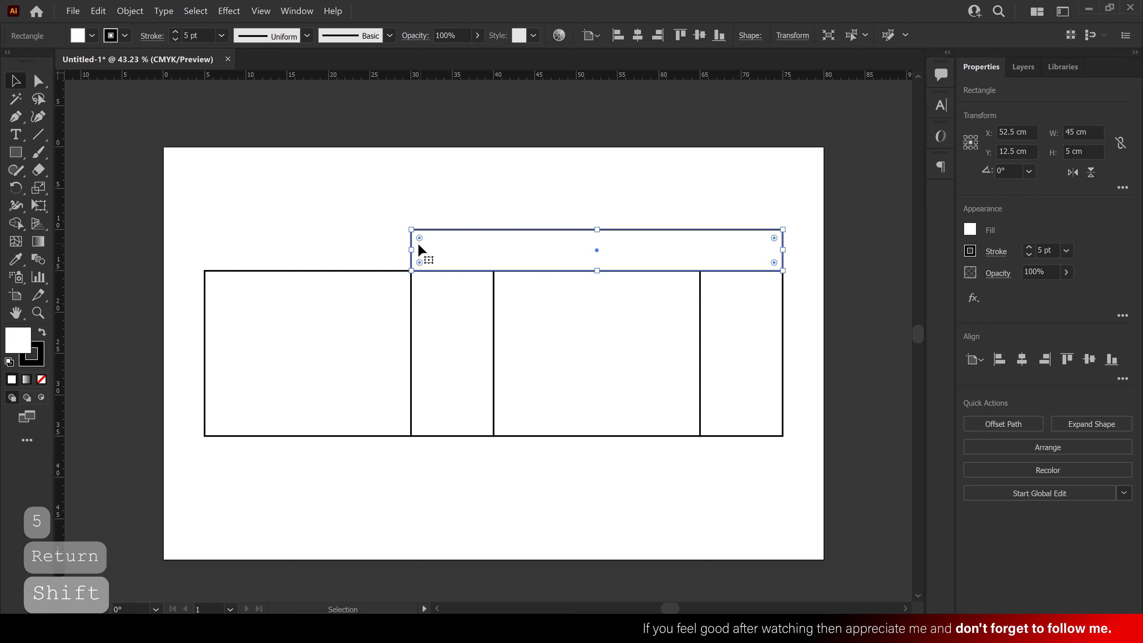
pyautogui.moveTo(413, 250); pyautogui.dragTo(205, 249)
pyautogui.click(258, 180)
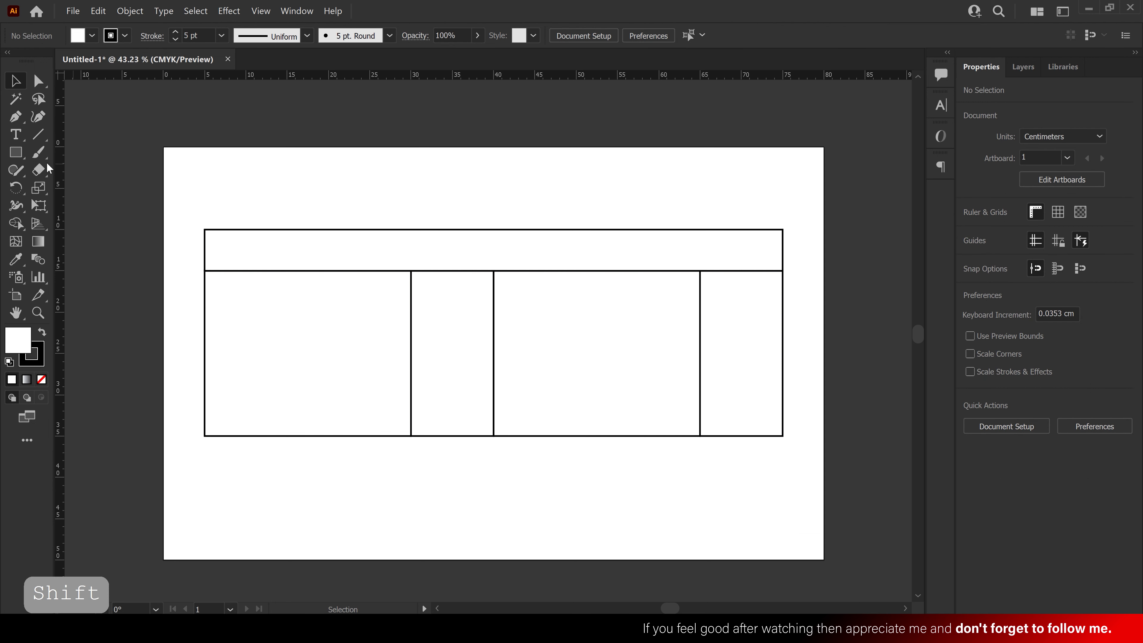
# Draw a 10 cm square under the first narrow panel and stretch it across the full width of all four panels.
pyautogui.click(20, 158)
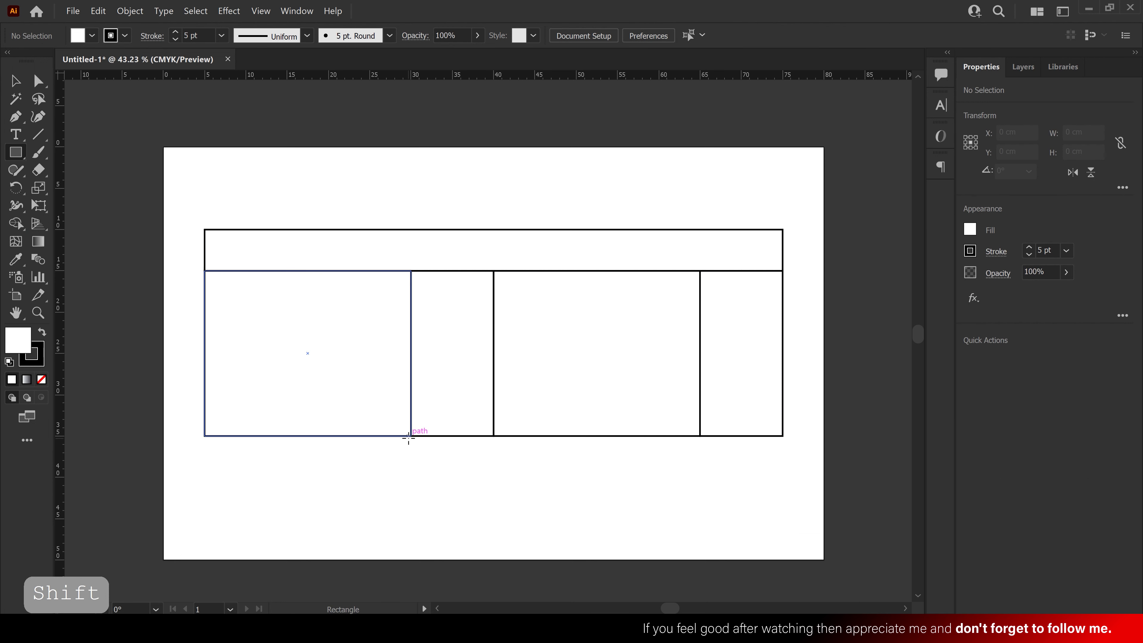
pyautogui.moveTo(415, 439); pyautogui.dragTo(494, 445)
pyautogui.click(12, 85)
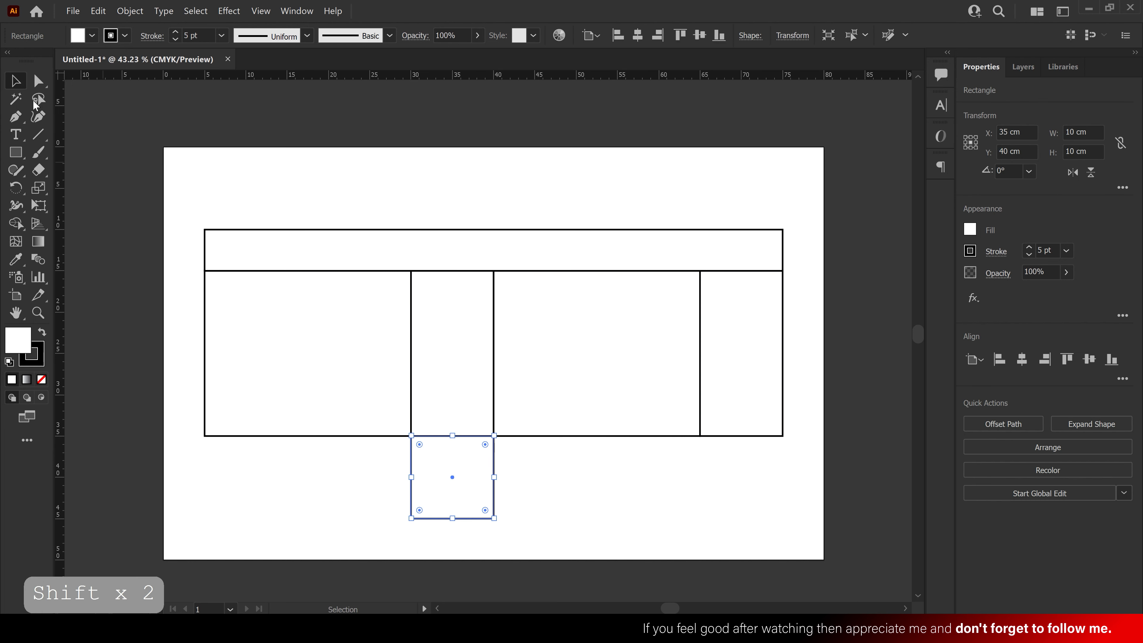
pyautogui.moveTo(495, 478); pyautogui.dragTo(783, 477)
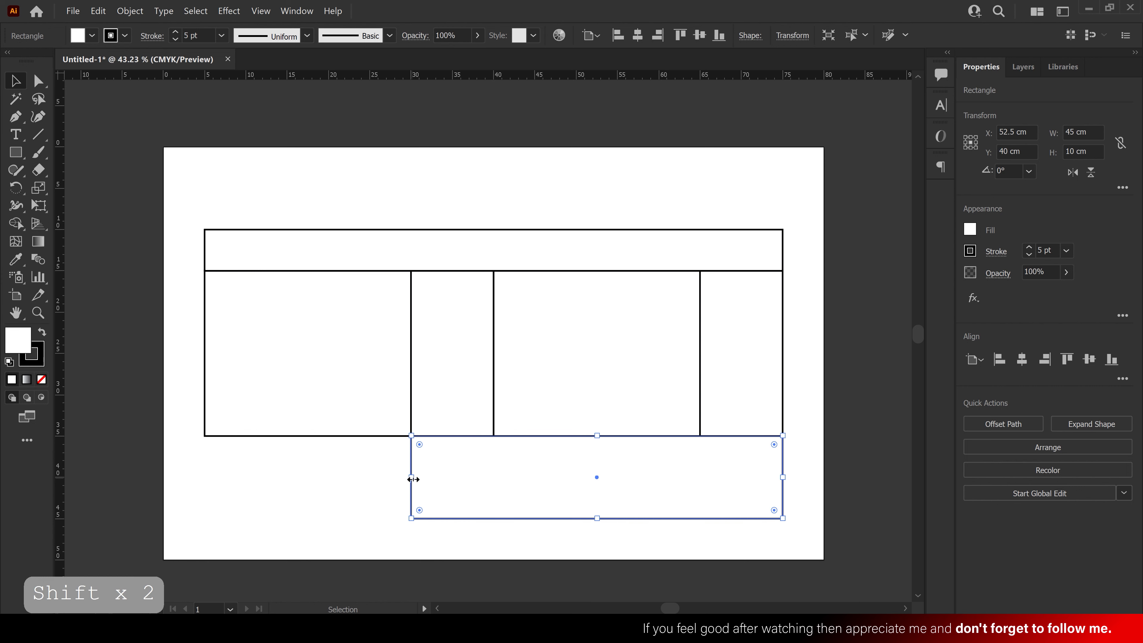
pyautogui.moveTo(414, 479); pyautogui.dragTo(204, 472)
pyautogui.click(175, 432)
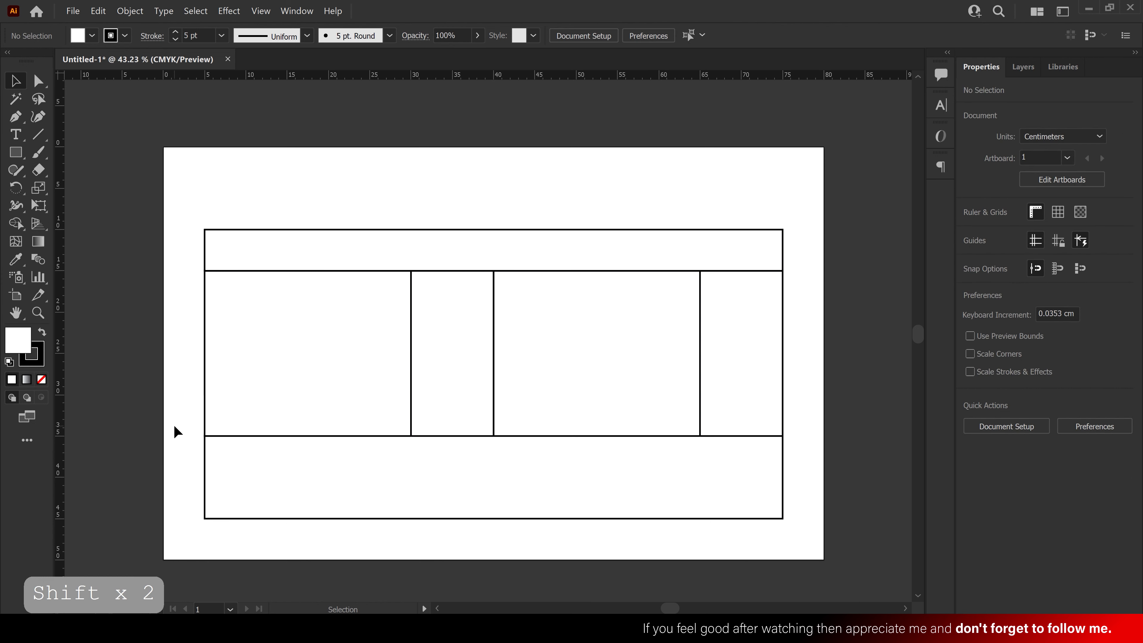
# Draw a 10 cm square under the first narrow panel, rotate it 45° and centre the diamond on the panel's lower edge at the panel's width.
pyautogui.click(19, 157)
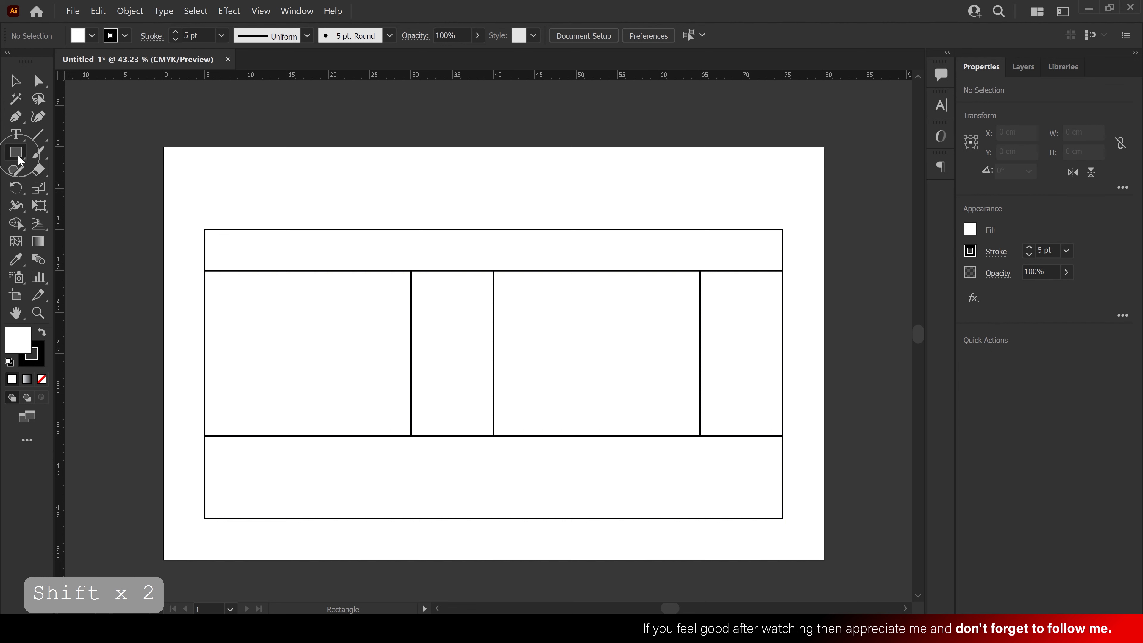
pyautogui.moveTo(412, 436); pyautogui.dragTo(494, 435)
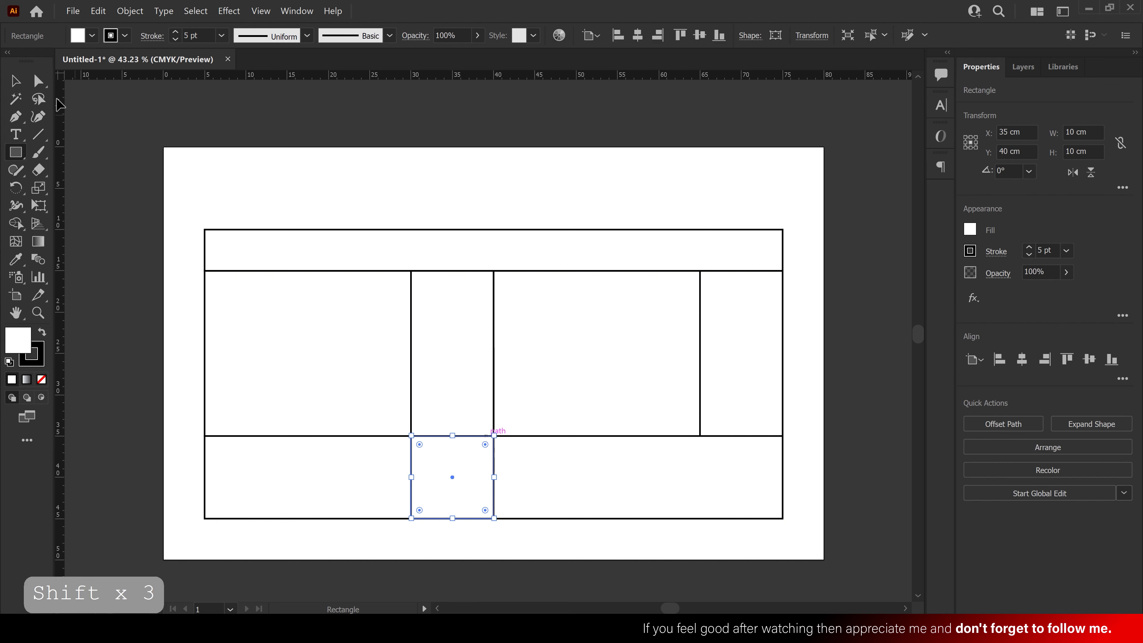
pyautogui.click(16, 81)
pyautogui.moveTo(503, 483); pyautogui.dragTo(493, 436)
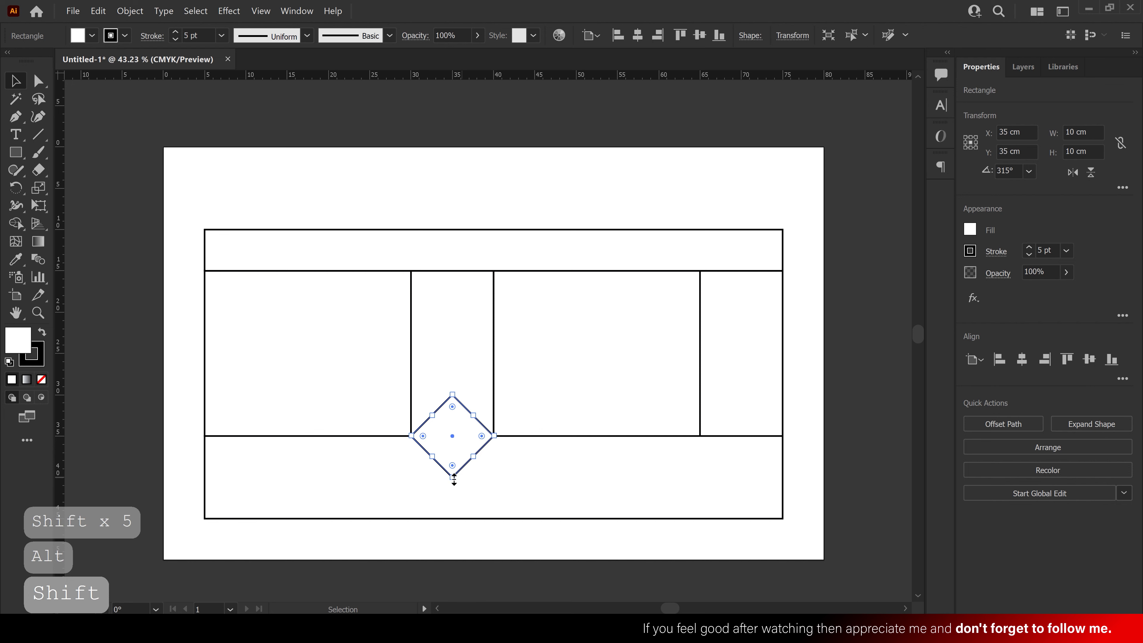
# Enlarge the diamond proportionally from its top corner to about 18.7 cm and delete its bottom anchor point.
pyautogui.moveTo(454, 478); pyautogui.dragTo(477, 577)
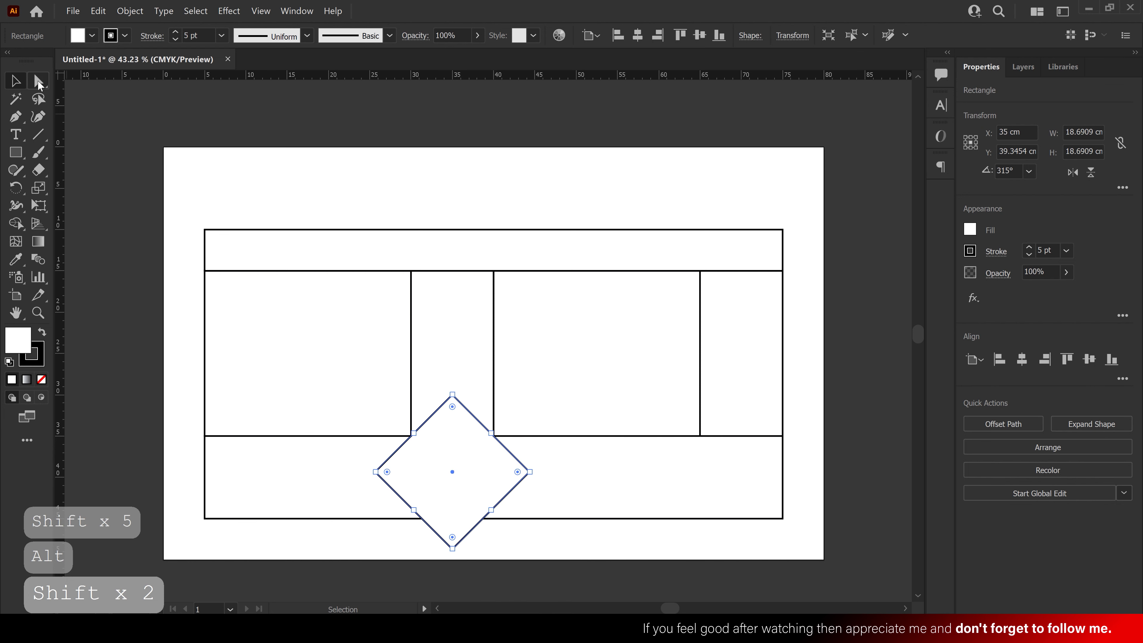
pyautogui.click(38, 83)
pyautogui.click(452, 549)
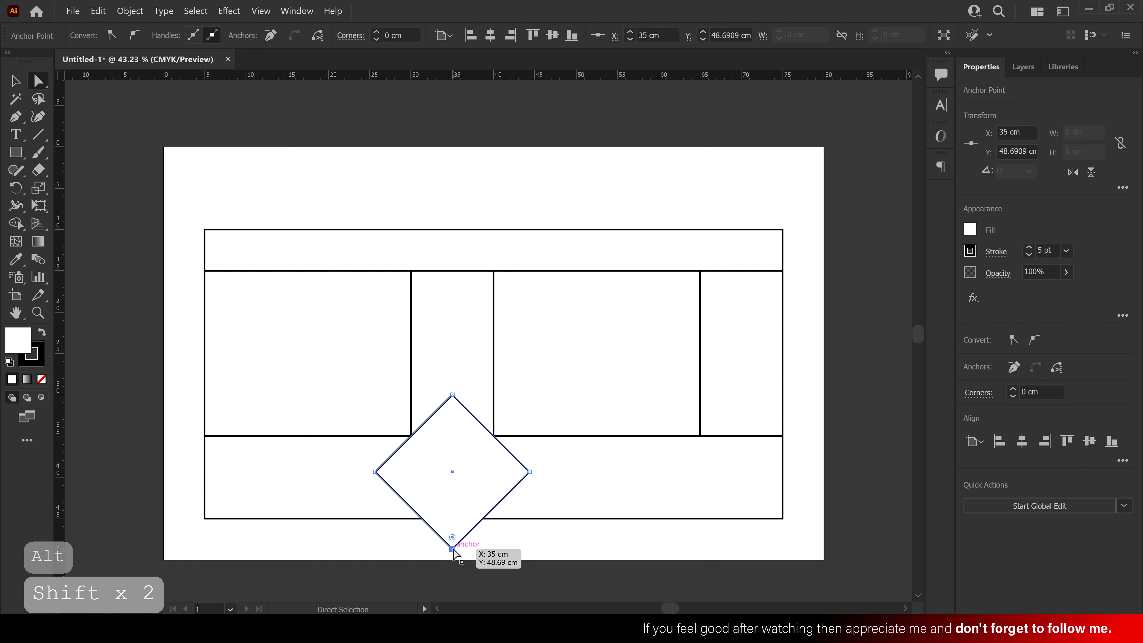
pyautogui.press('Delete')
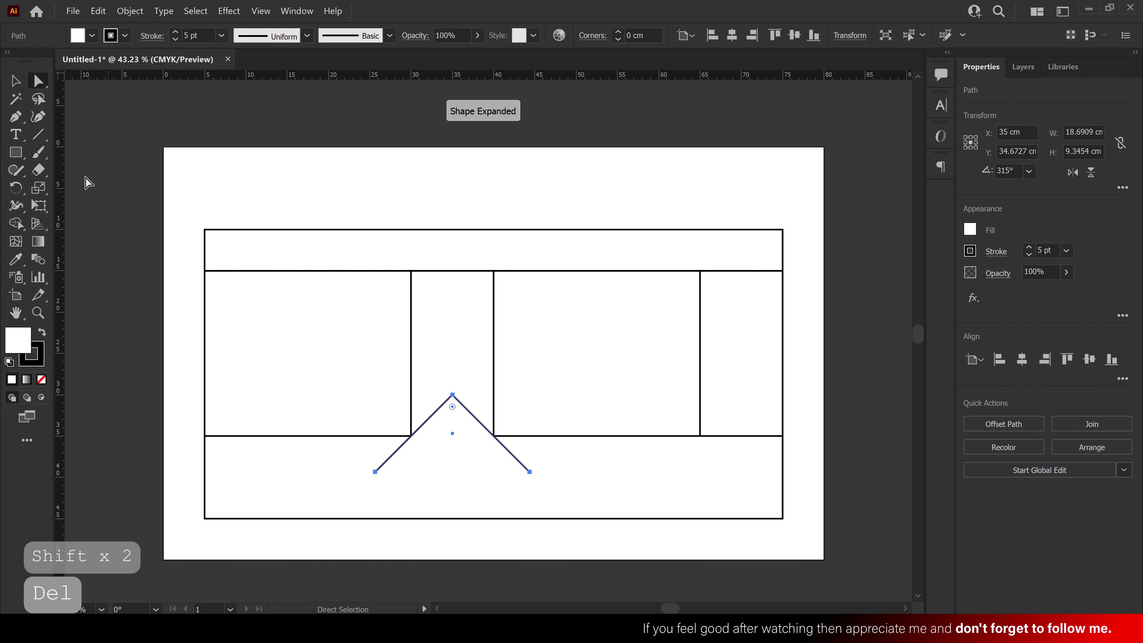
# Scale the open triangular path down to the bottom flap's lower edge, about 30 by 15 cm, and remove its fill.
pyautogui.click(15, 81)
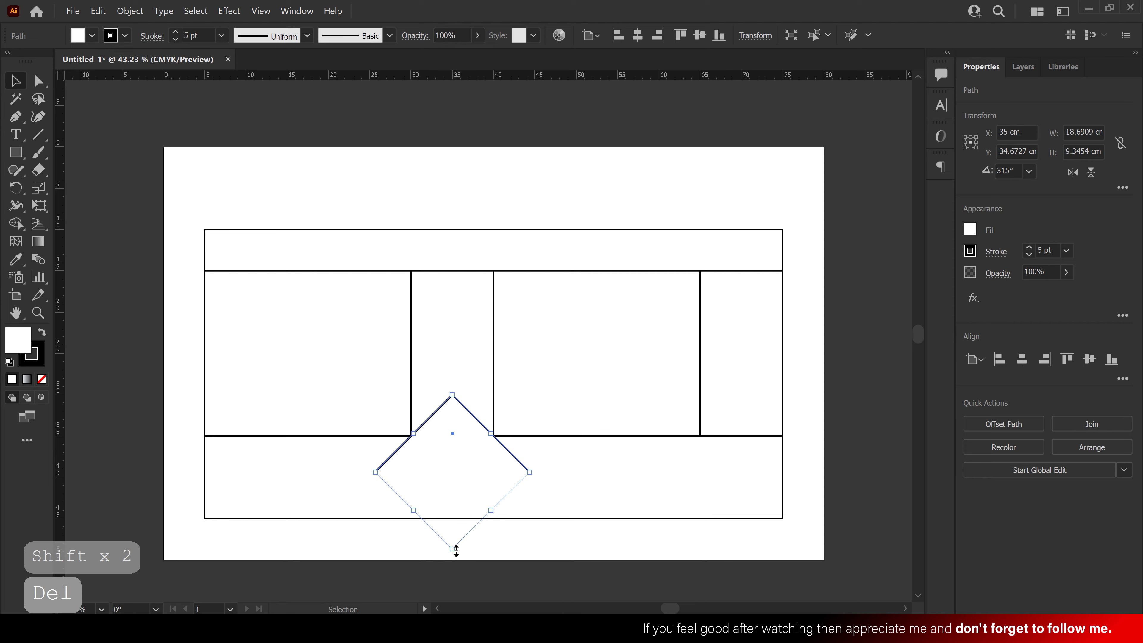
pyautogui.moveTo(452, 560)
pyautogui.mouseDown()
pyautogui.moveTo(469, 606)
pyautogui.moveTo(464, 563)
pyautogui.moveTo(477, 599)
pyautogui.moveTo(550, 550)
pyautogui.moveTo(656, 579)
pyautogui.moveTo(478, 539)
pyautogui.moveTo(408, 564)
pyautogui.moveTo(458, 580)
pyautogui.mouseUp()
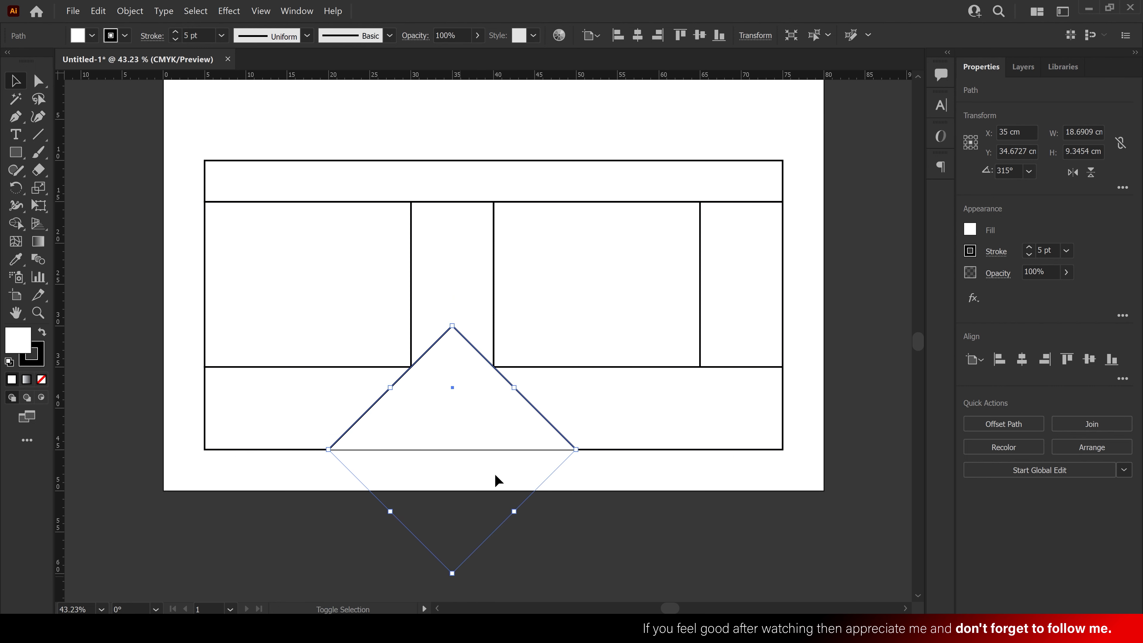
pyautogui.click(91, 35)
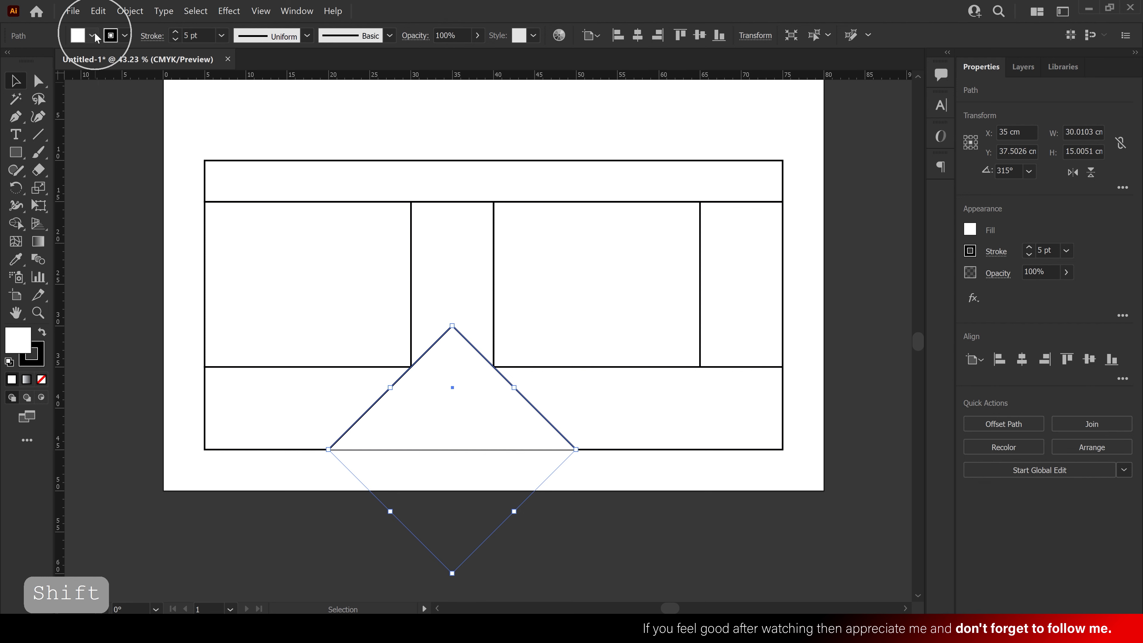
pyautogui.click(16, 65)
# Duplicate the triangular path horizontally onto the last narrow panel, aligned with its lower corners.
pyautogui.click(523, 401)
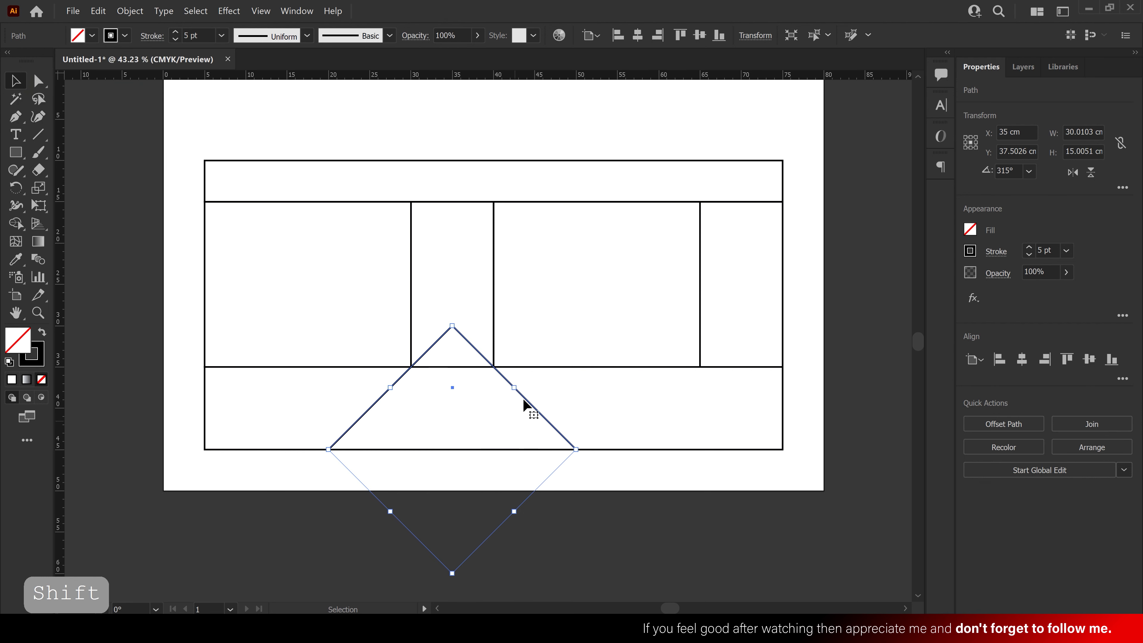
pyautogui.moveTo(527, 402); pyautogui.dragTo(818, 402)
pyautogui.click(806, 446)
pyautogui.moveTo(807, 445); pyautogui.dragTo(807, 455)
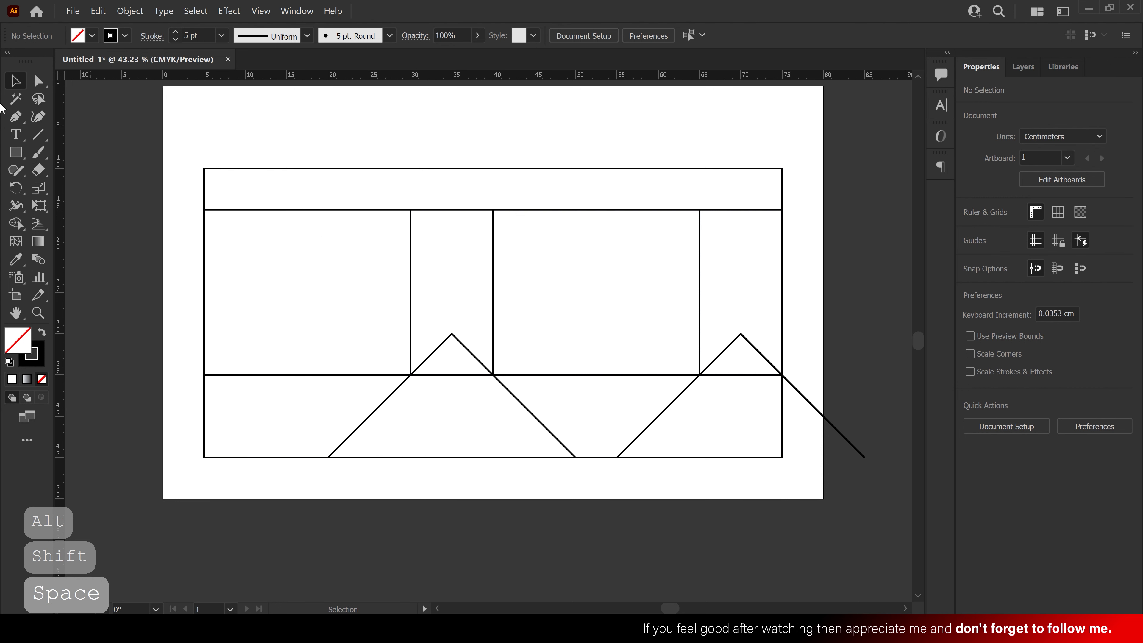
# Draw a straight horizontal line with the Pen tool joining the peaks of the two triangular paths.
pyautogui.click(15, 117)
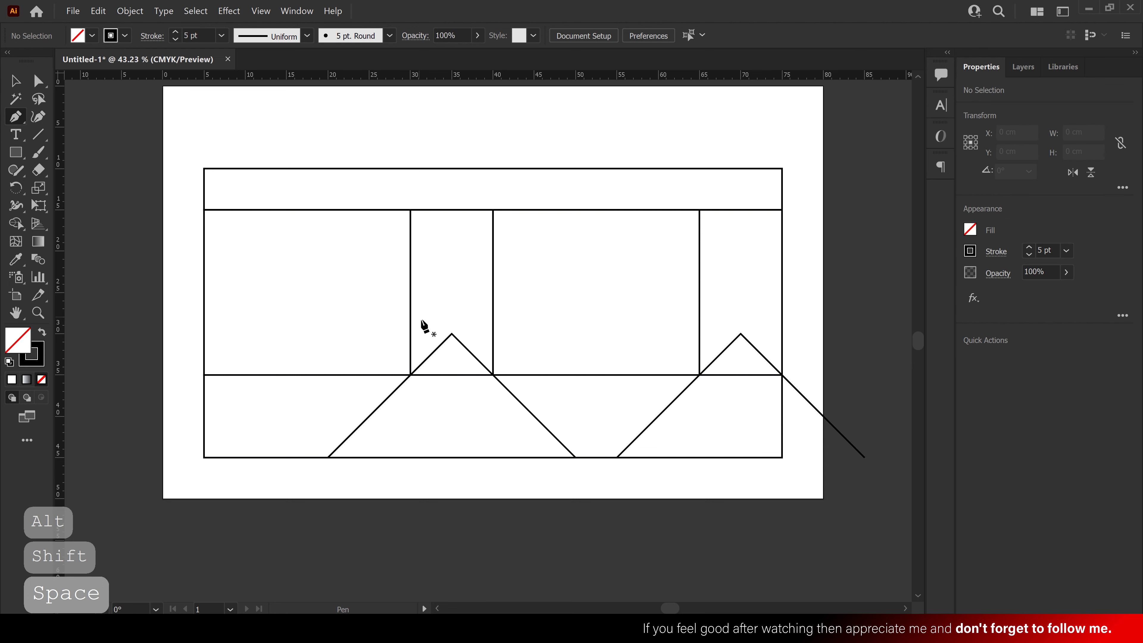
pyautogui.click(452, 333)
pyautogui.click(741, 333)
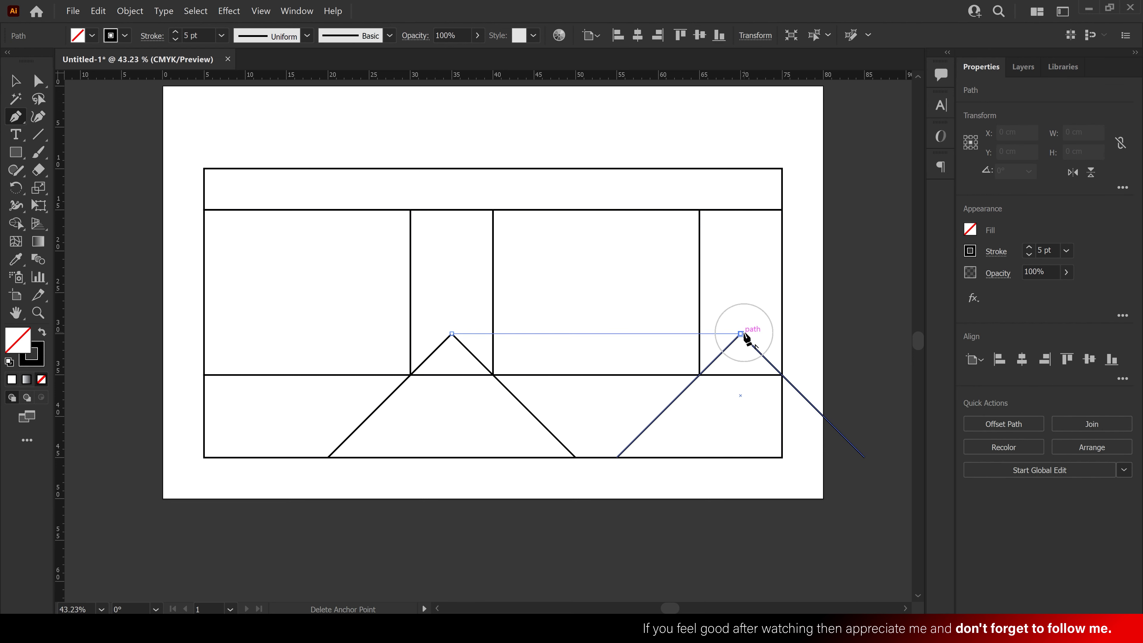
pyautogui.press('shift')
pyautogui.click(15, 80)
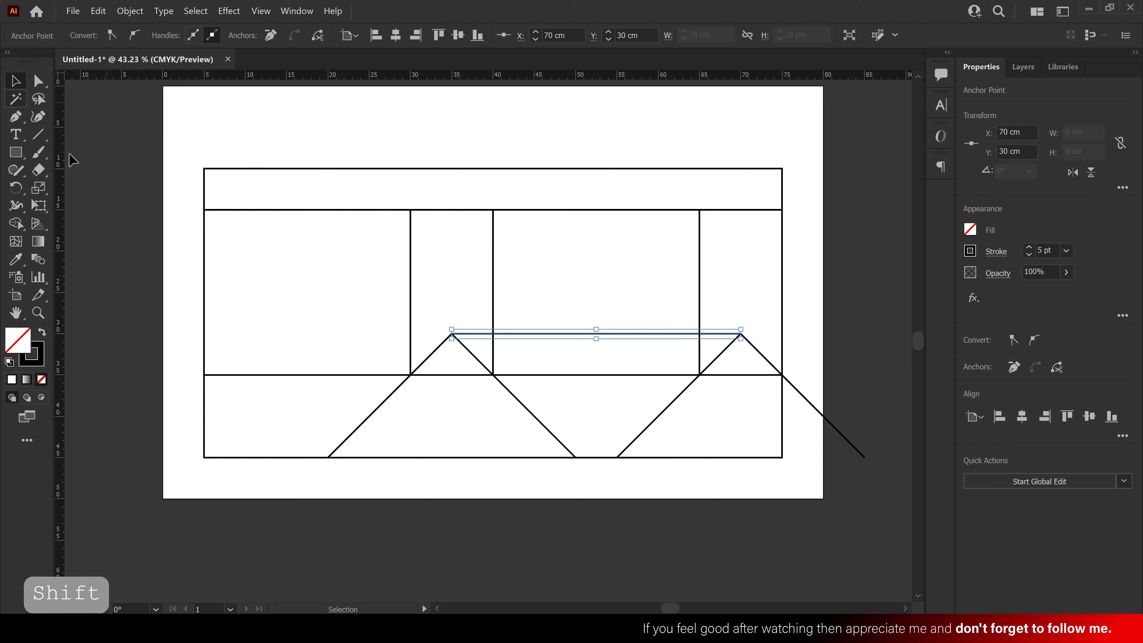
pyautogui.click(92, 164)
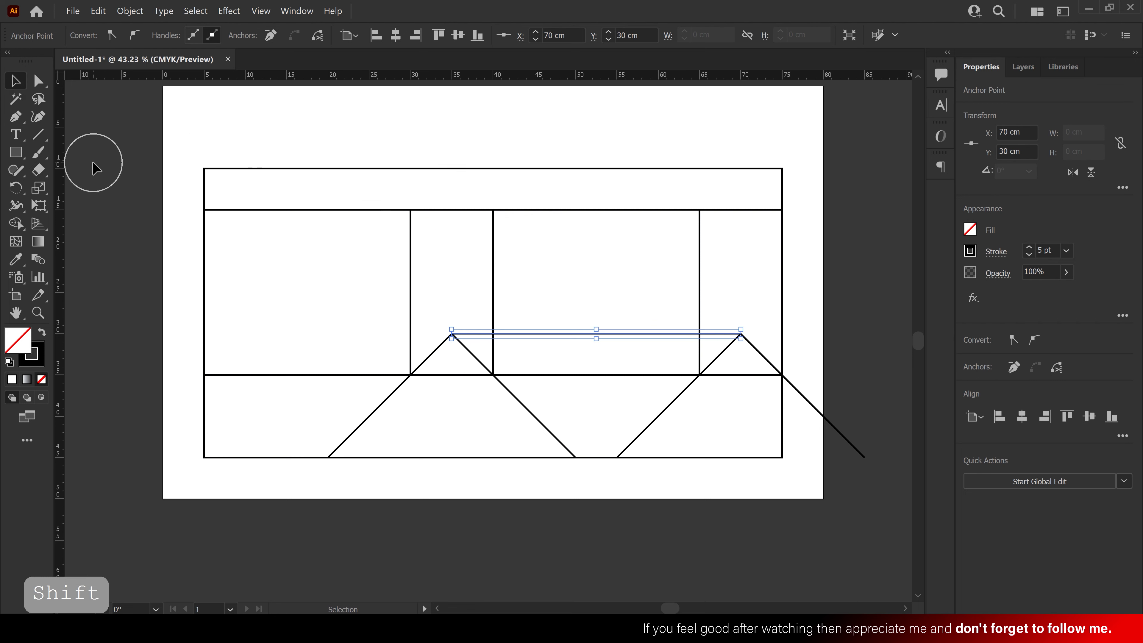
# Draw a vertical Pen line through the first triangle's peak across the dieline's full height, and duplicate it onto the last narrow panel's left edge.
pyautogui.click(16, 117)
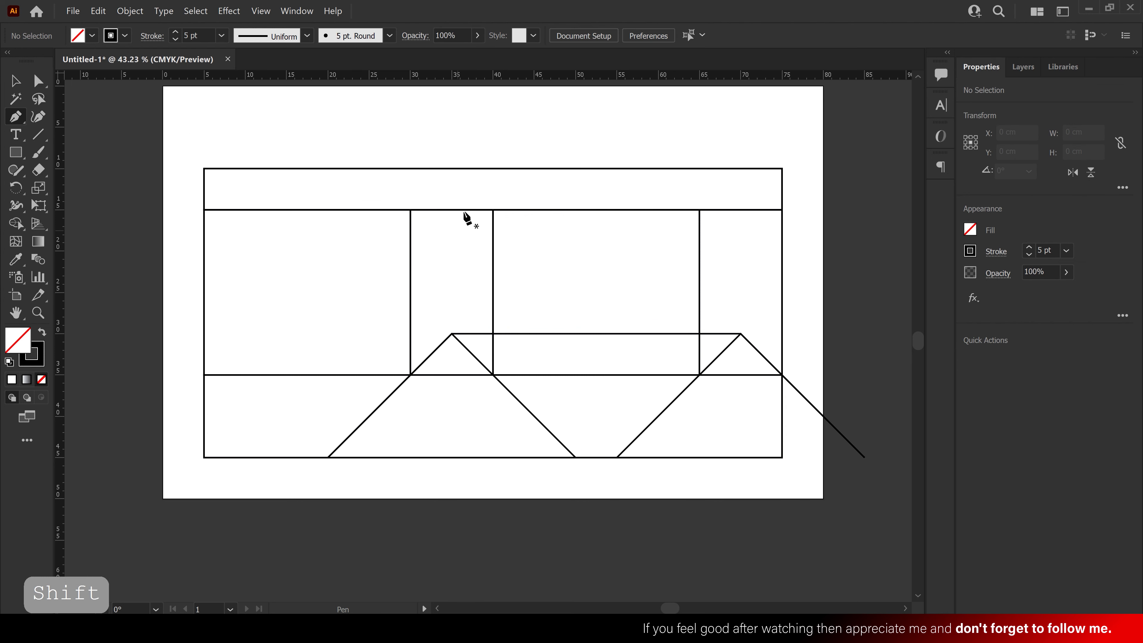
pyautogui.click(452, 169)
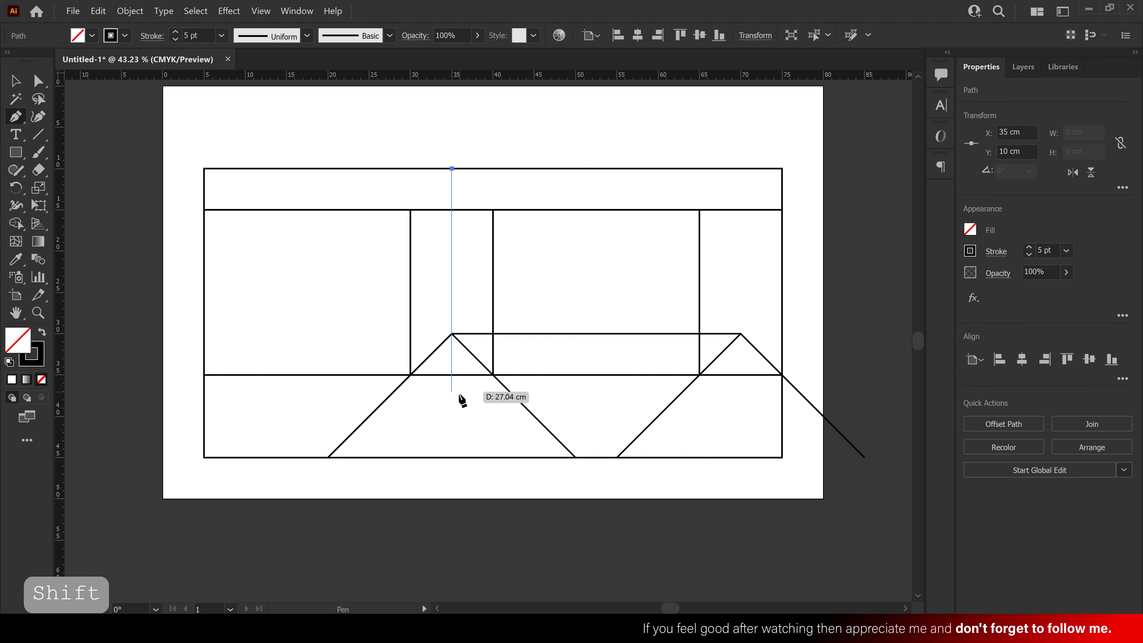
pyautogui.click(453, 457)
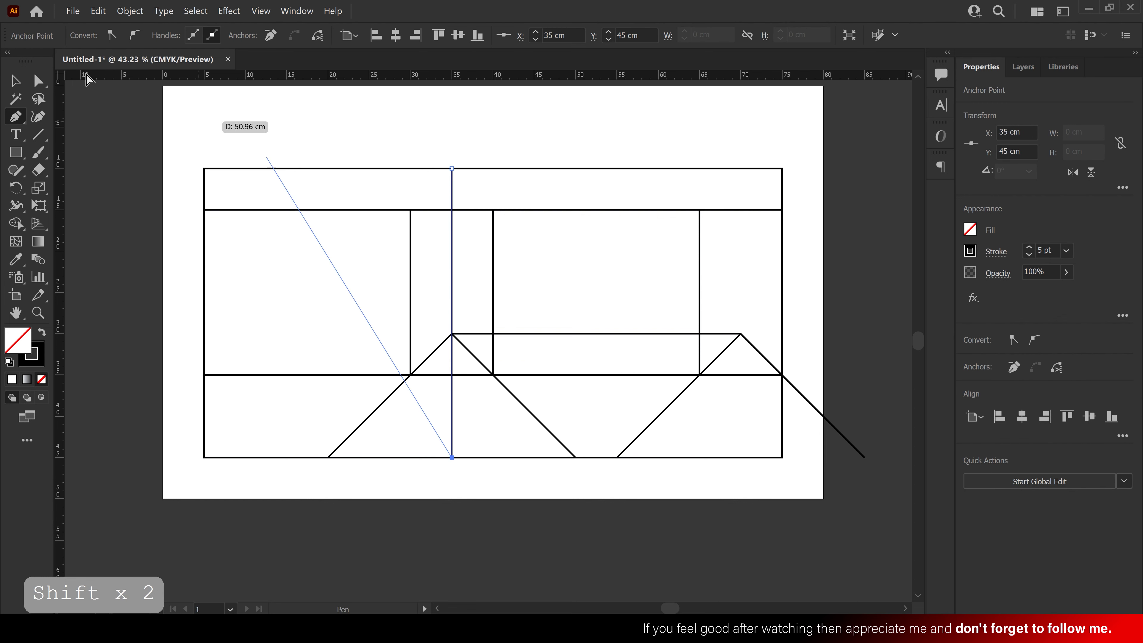
pyautogui.click(15, 81)
pyautogui.click(388, 149)
pyautogui.moveTo(453, 184); pyautogui.dragTo(700, 193)
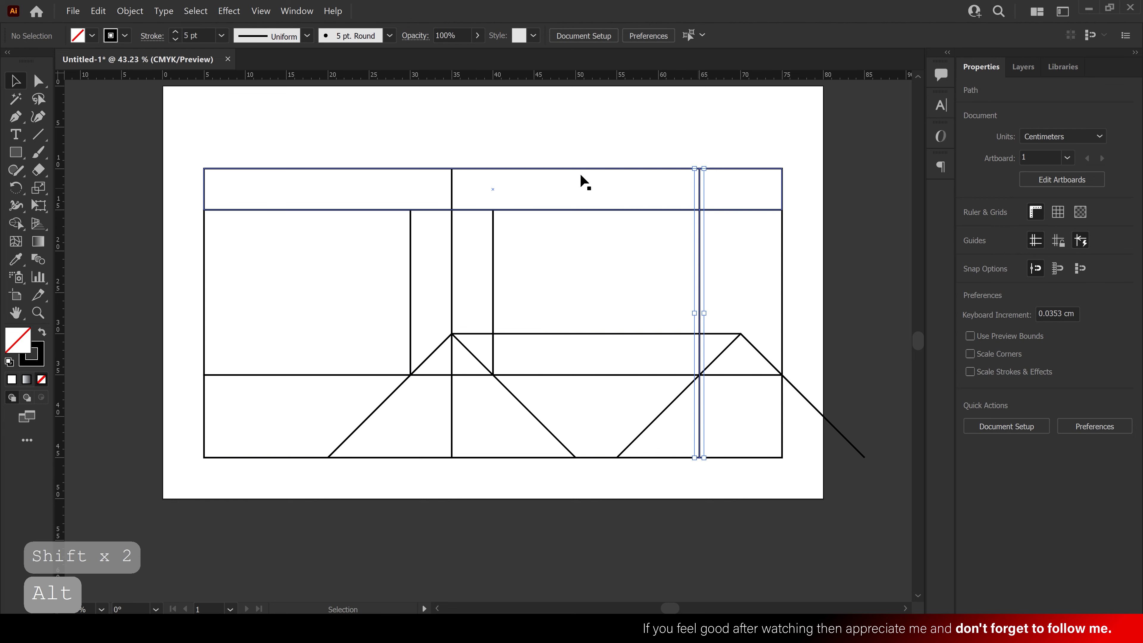
# Give both vertical lines a dashed stroke with a 10 pt dash.
pyautogui.keyDown('shift'); pyautogui.click(453, 189); pyautogui.keyUp('shift')
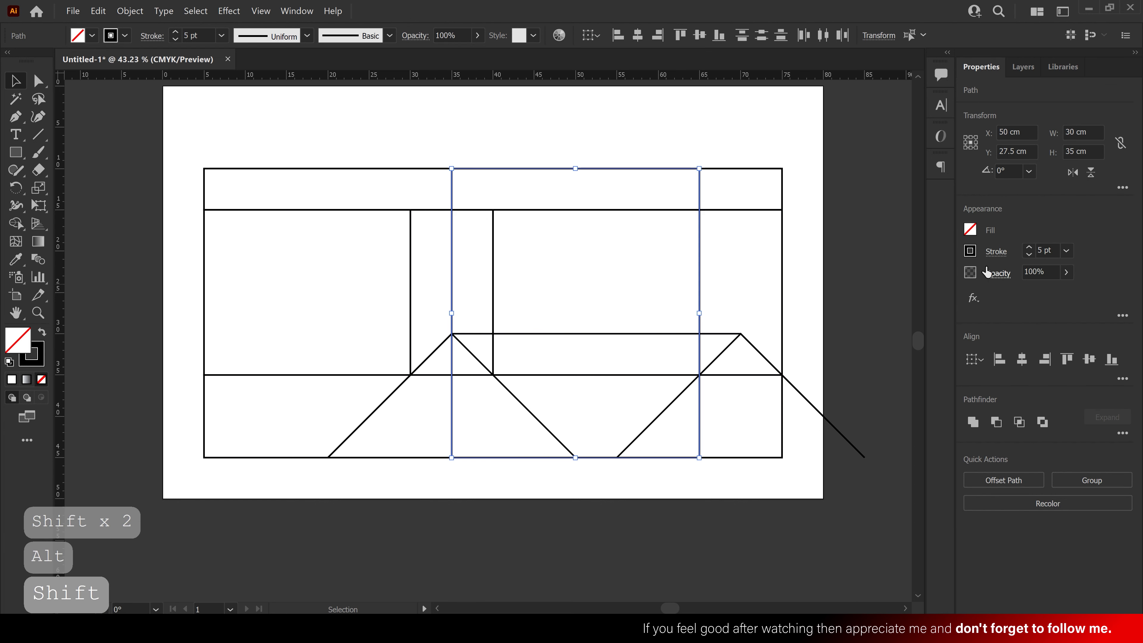
pyautogui.click(996, 251)
pyautogui.click(880, 354)
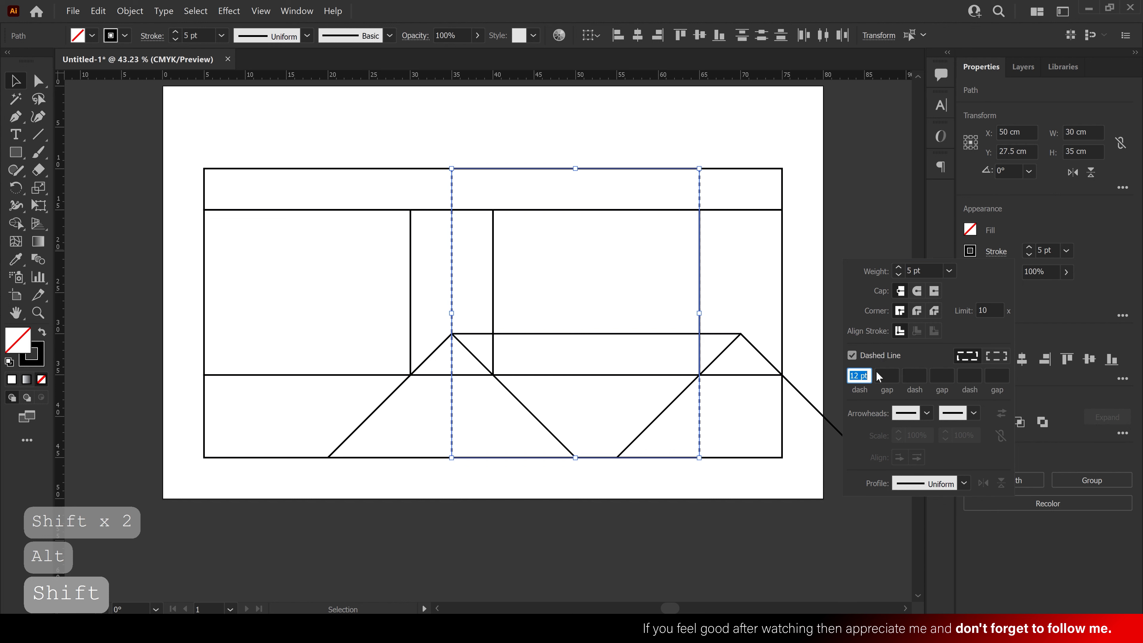
pyautogui.write('10')
pyautogui.press('Return')
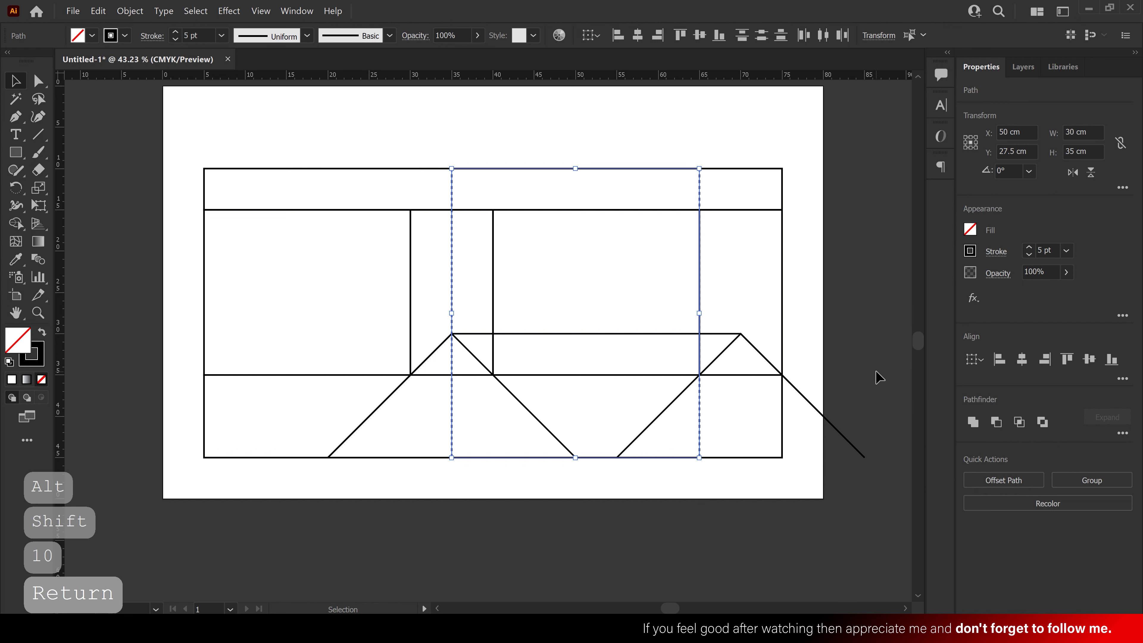
pyautogui.click(867, 244)
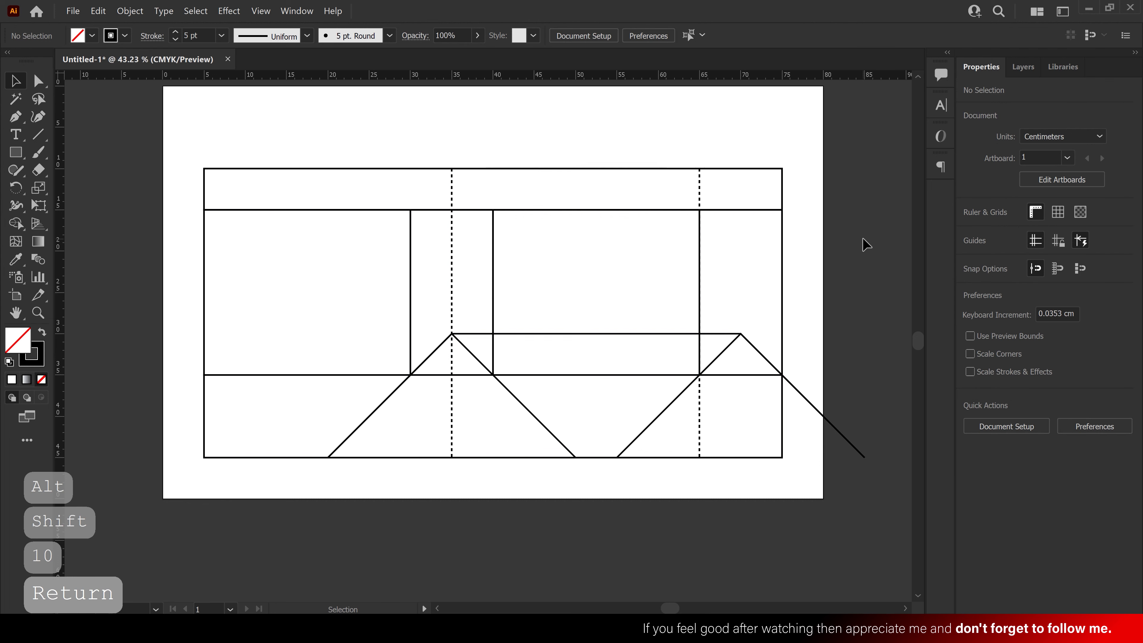
# Duplicate the dashed vertical lines onto both edges of the first narrow panel and through the second triangle's peak.
pyautogui.moveTo(700, 187); pyautogui.dragTo(414, 188)
pyautogui.click(701, 190)
pyautogui.click(465, 139)
pyautogui.click(389, 131)
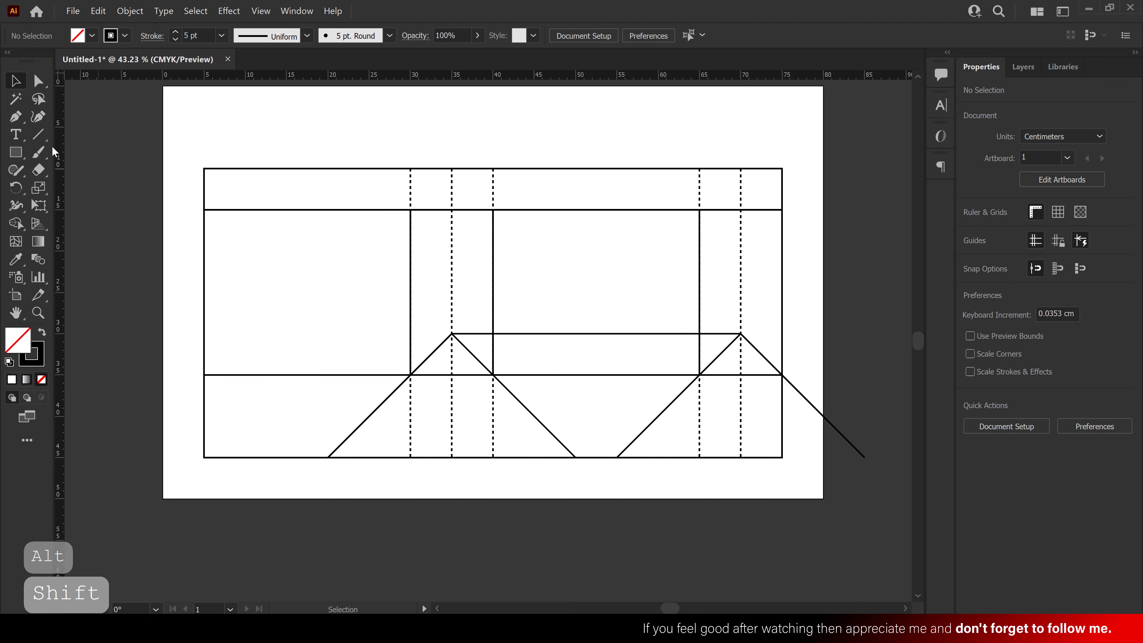
# Draw a full-height rectangle about 3.7 by 35 cm against the dieline's left edge and make its stroke solid.
pyautogui.click(13, 155)
pyautogui.moveTo(204, 168); pyautogui.dragTo(174, 458)
pyautogui.click(17, 85)
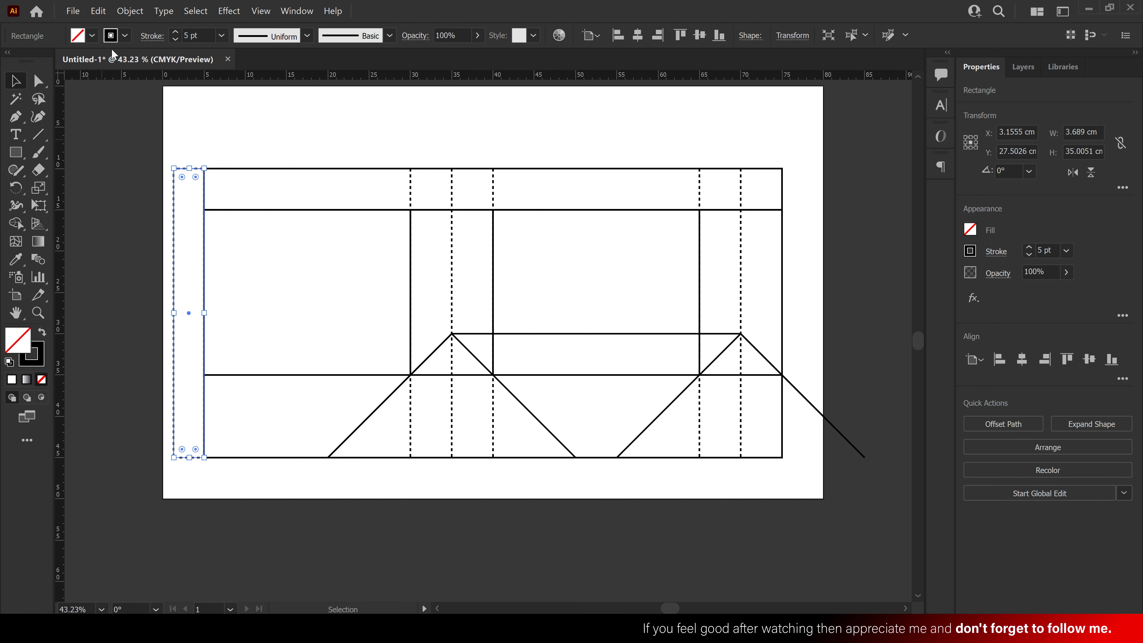
pyautogui.click(989, 256)
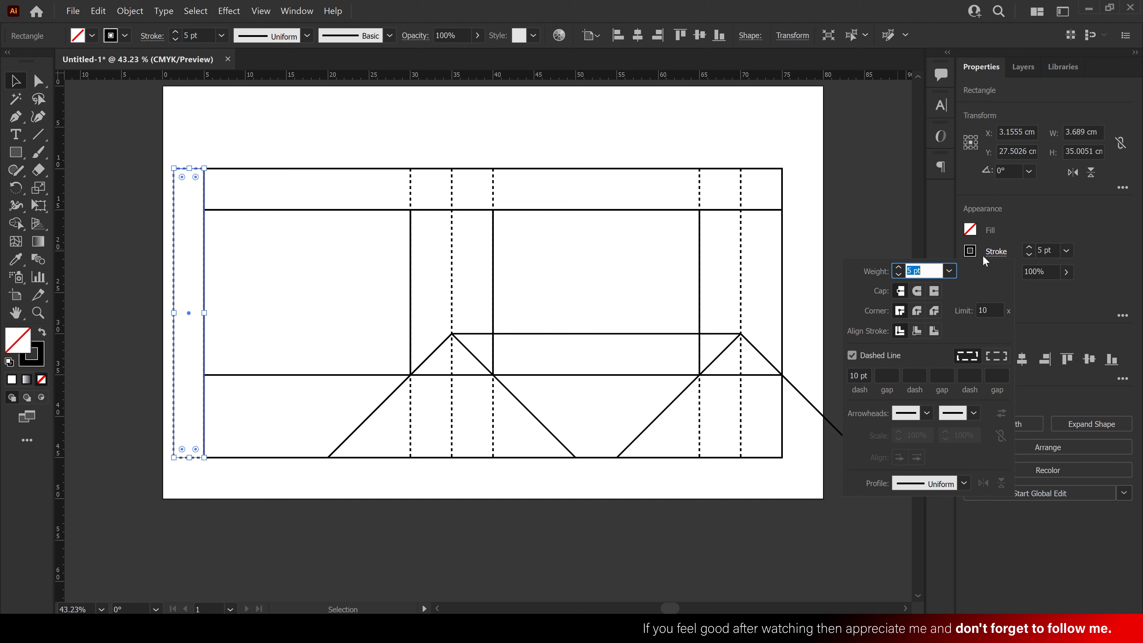
pyautogui.click(874, 355)
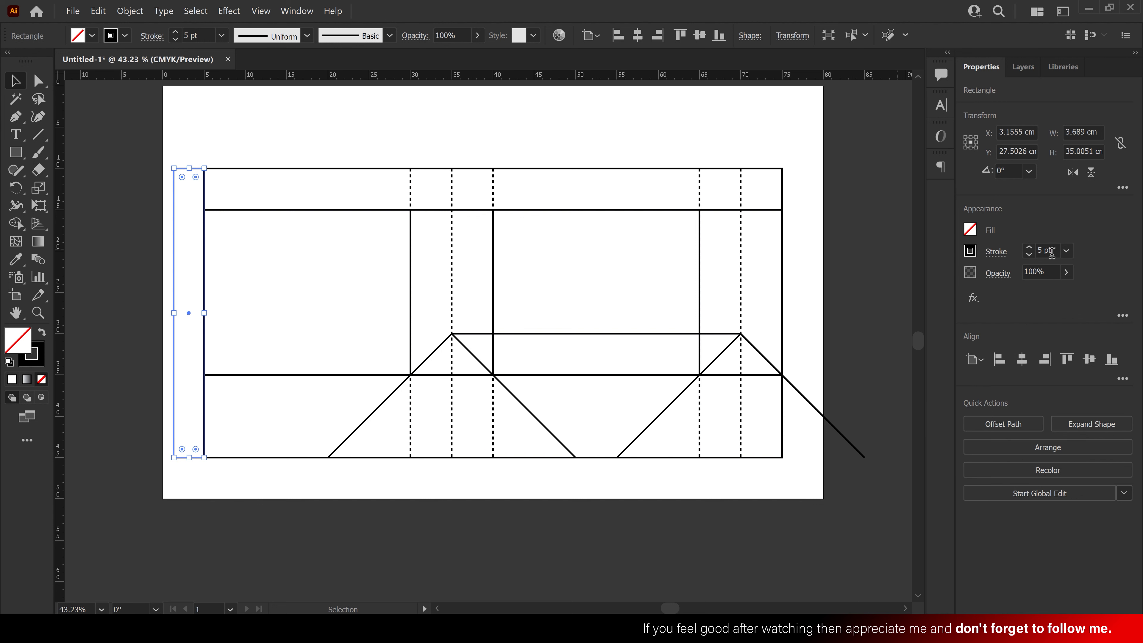
# Set the side strip's width to 2 cm.
pyautogui.click(1079, 132)
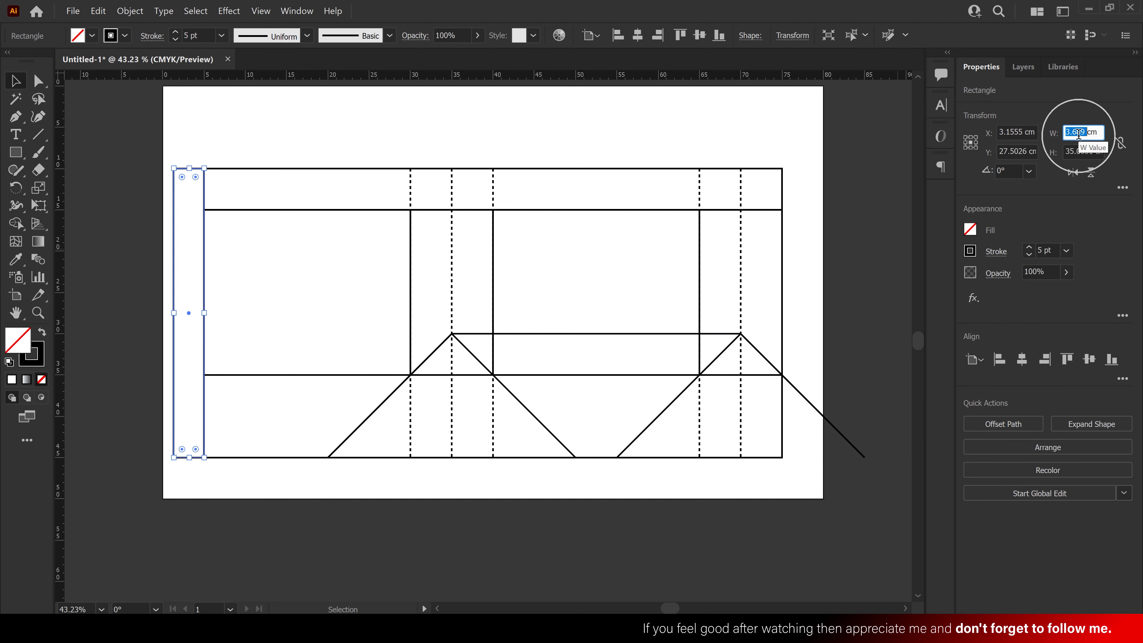
pyautogui.write('2')
pyautogui.press('Return')
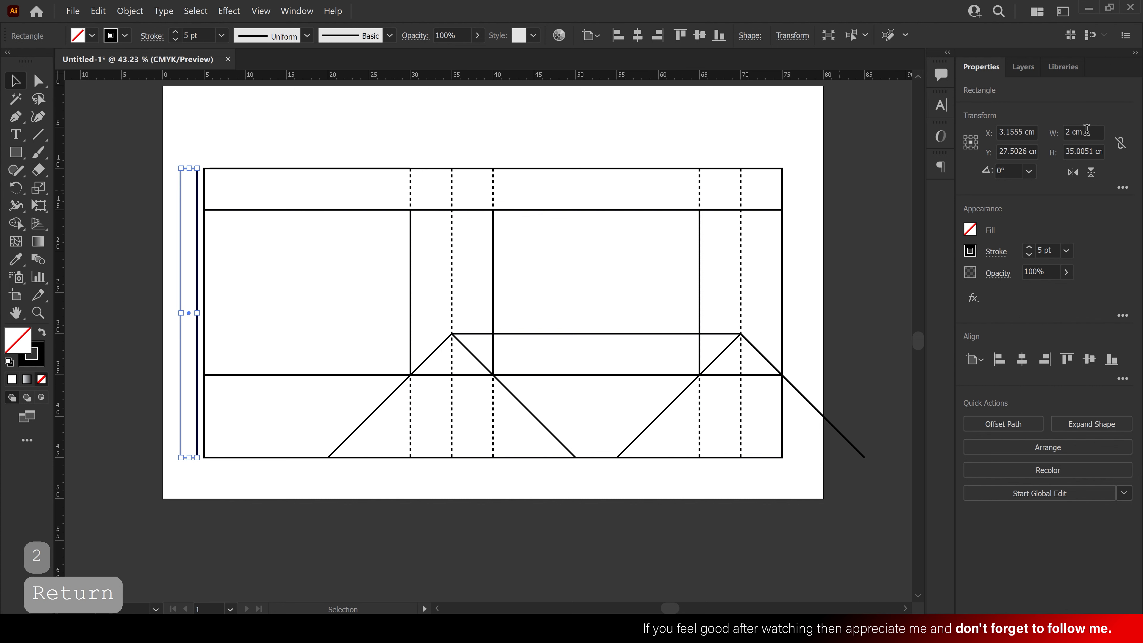
# Set the side strip's width to 2.5 cm.
pyautogui.click(1087, 131)
pyautogui.write('2.5')
pyautogui.press('Return')
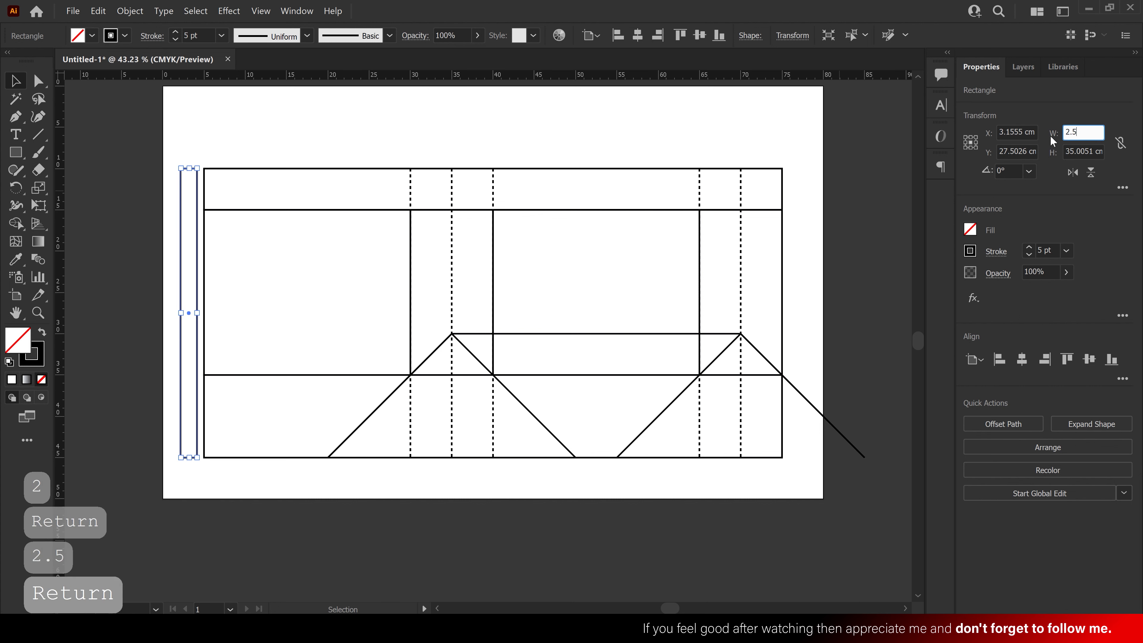
pyautogui.click(217, 273)
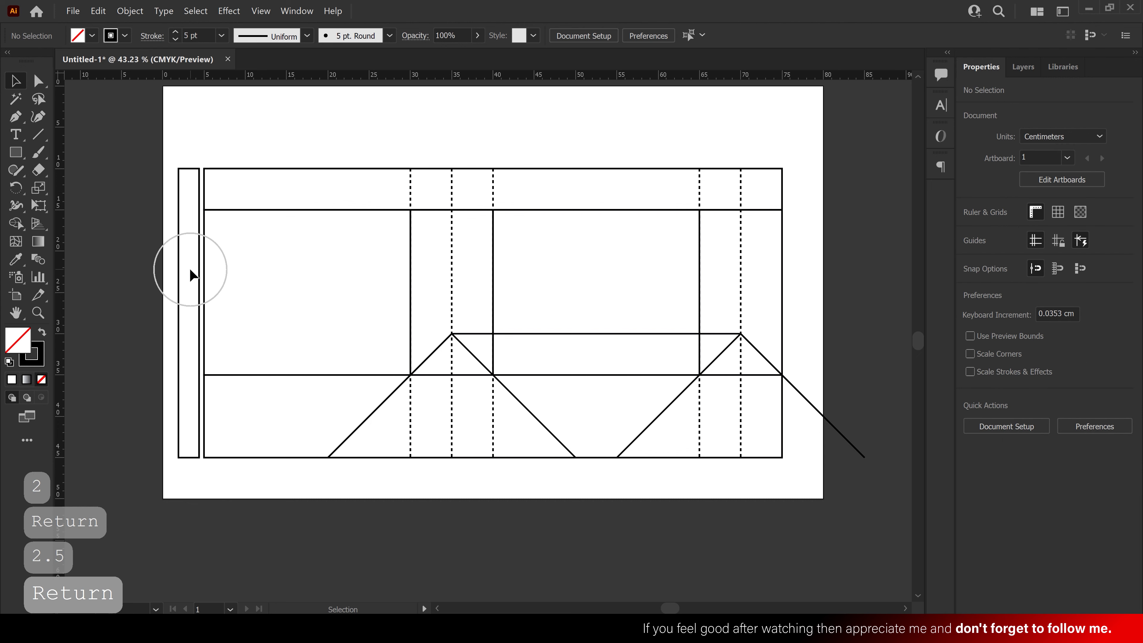
# Move the side strip flush against the first panel's left edge and duplicate a dashed vertical line onto their shared edge.
pyautogui.moveTo(201, 277); pyautogui.dragTo(205, 276)
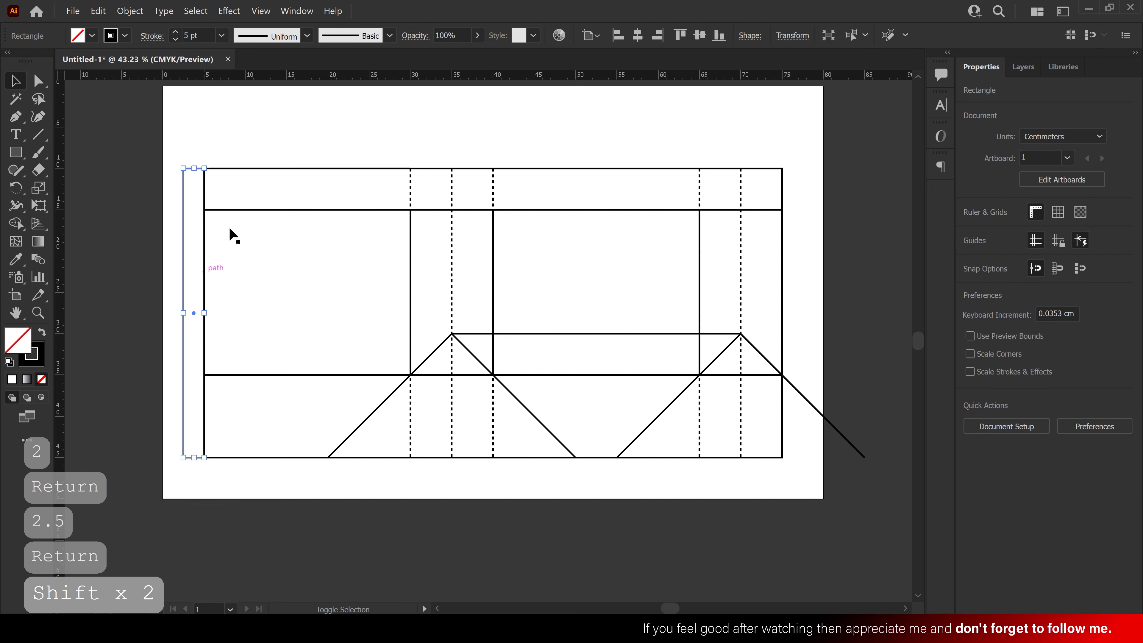
pyautogui.click(228, 211)
pyautogui.click(146, 213)
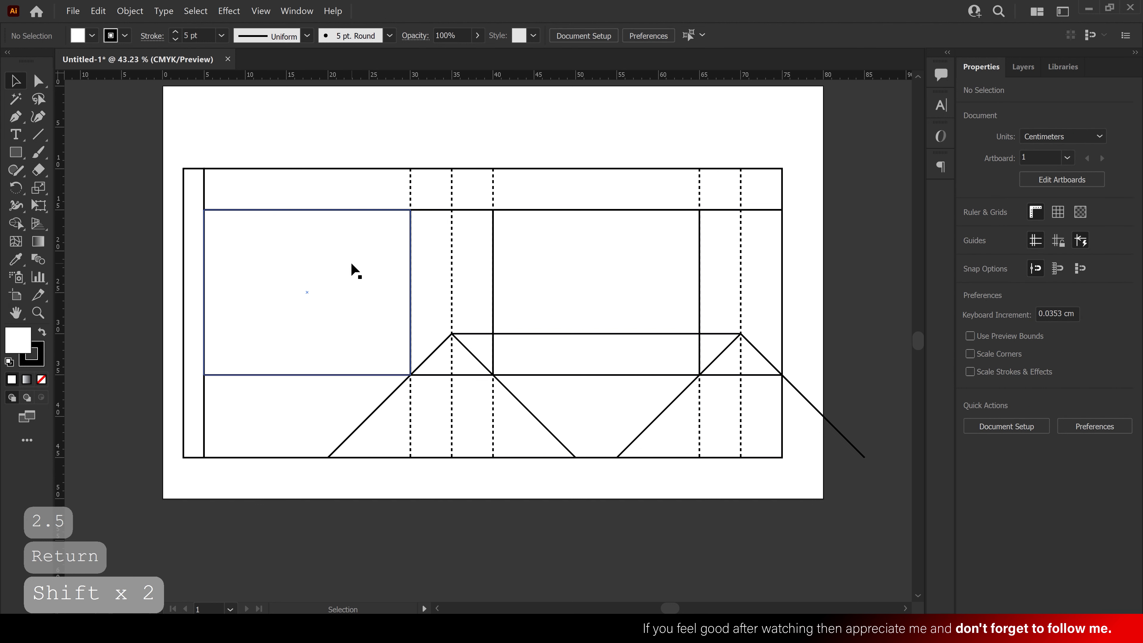
pyautogui.moveTo(416, 191); pyautogui.dragTo(208, 197)
pyautogui.click(255, 136)
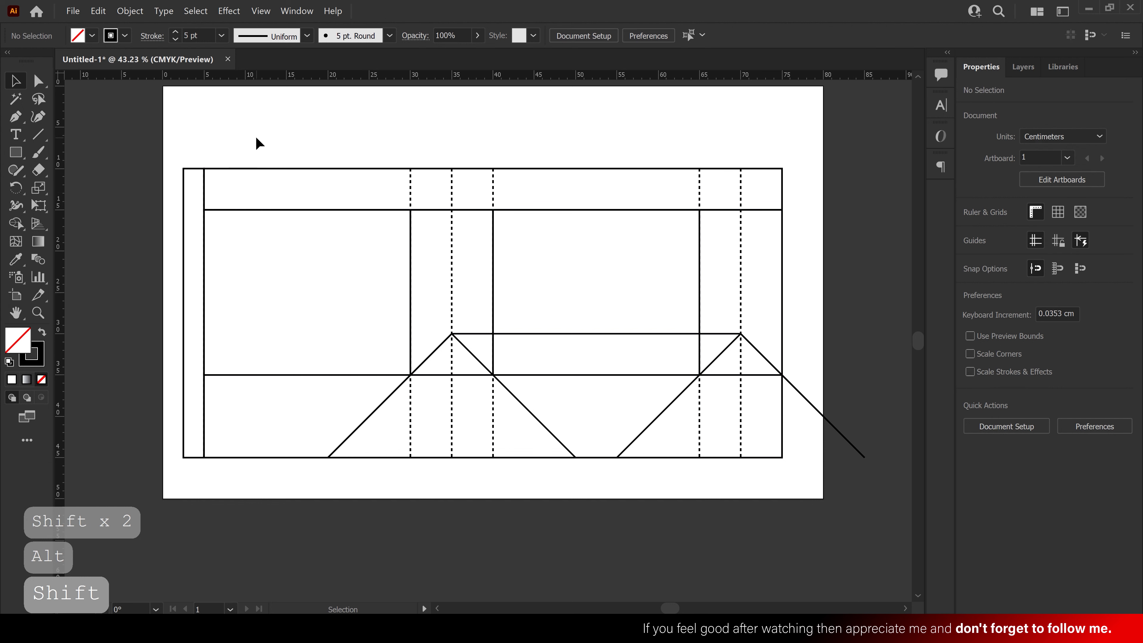
# Copy the dashed stroke from a vertical fold line onto the horizontal line joining the triangle peaks with the Eyedropper.
pyautogui.click(523, 333)
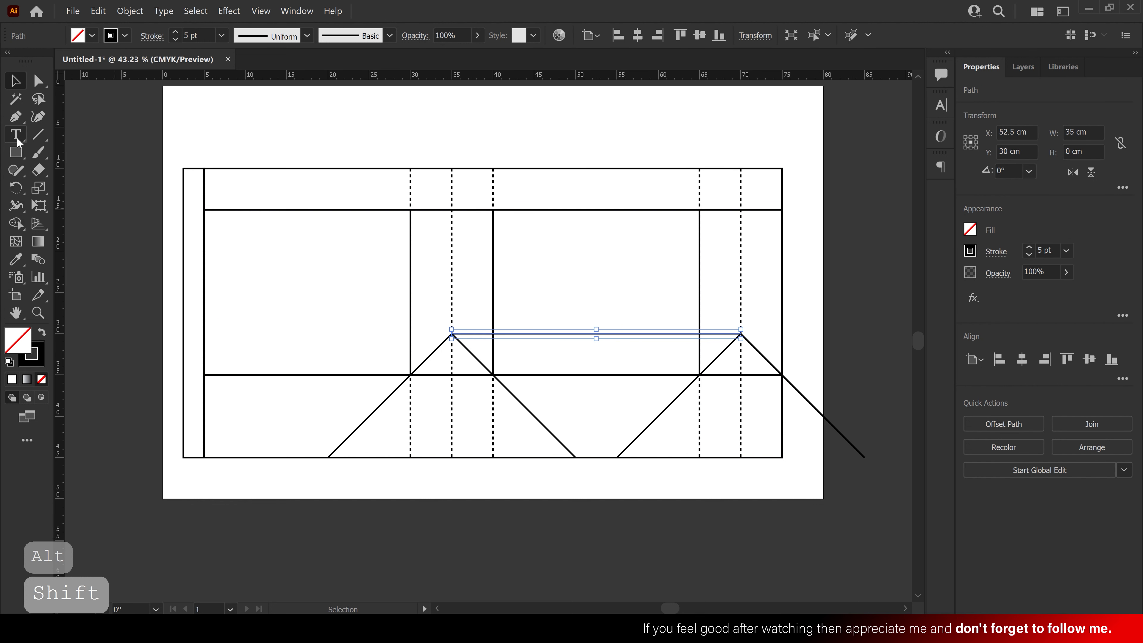
pyautogui.click(16, 260)
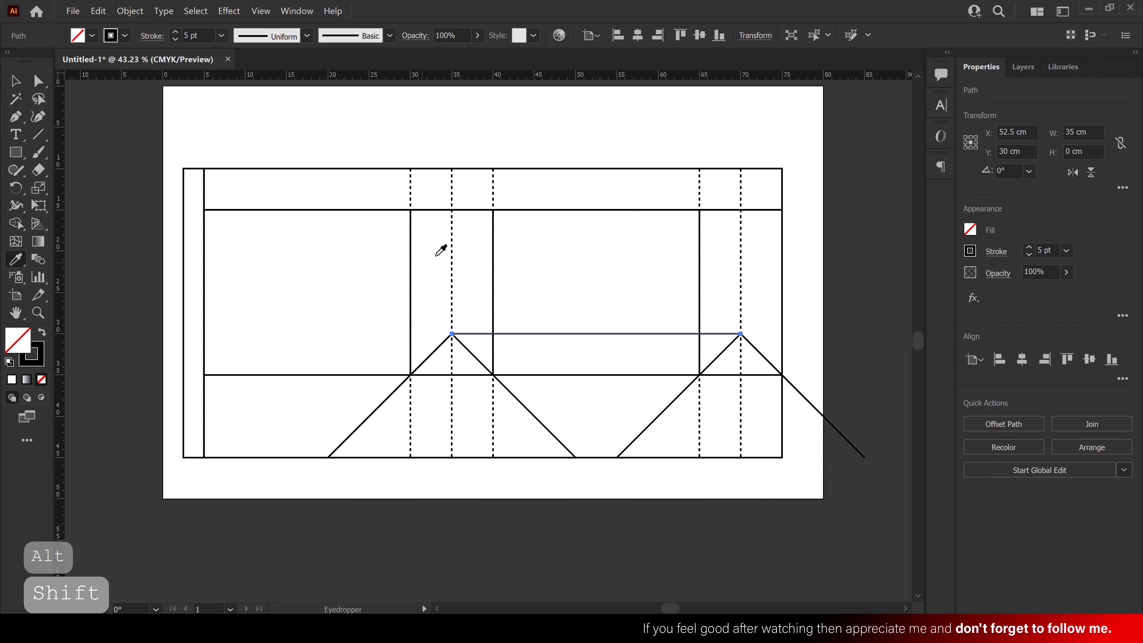
pyautogui.click(452, 258)
pyautogui.click(17, 83)
pyautogui.click(590, 361)
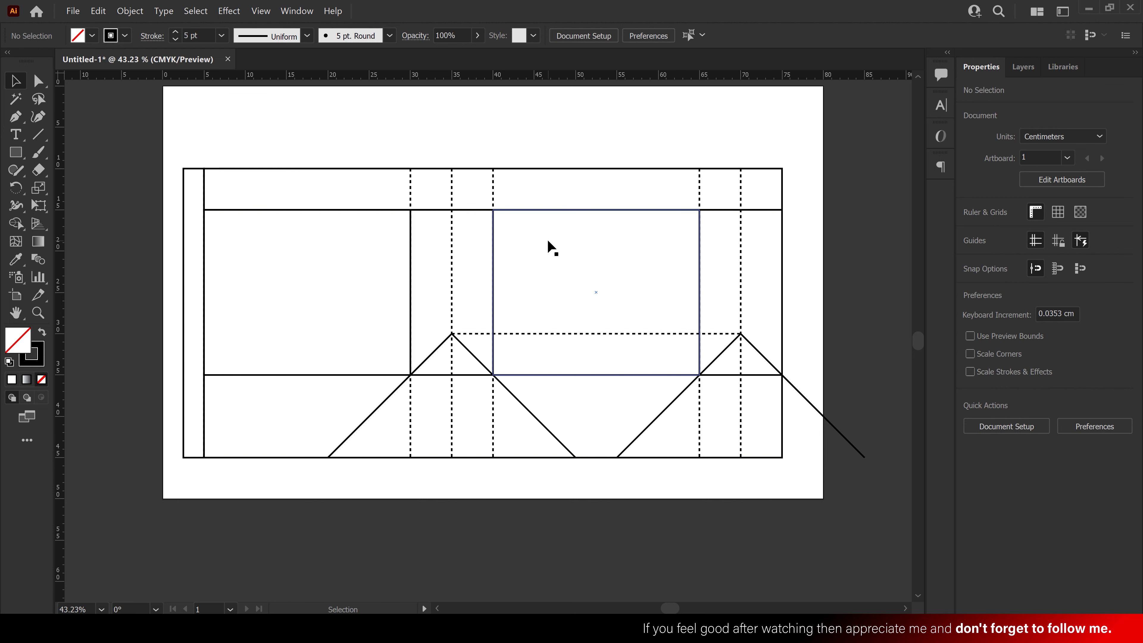
# Duplicate the dashed horizontal line onto the top fold, stretch it to the full 72.5 cm width, and duplicate it onto the bottom fold.
pyautogui.moveTo(549, 335); pyautogui.dragTo(547, 214)
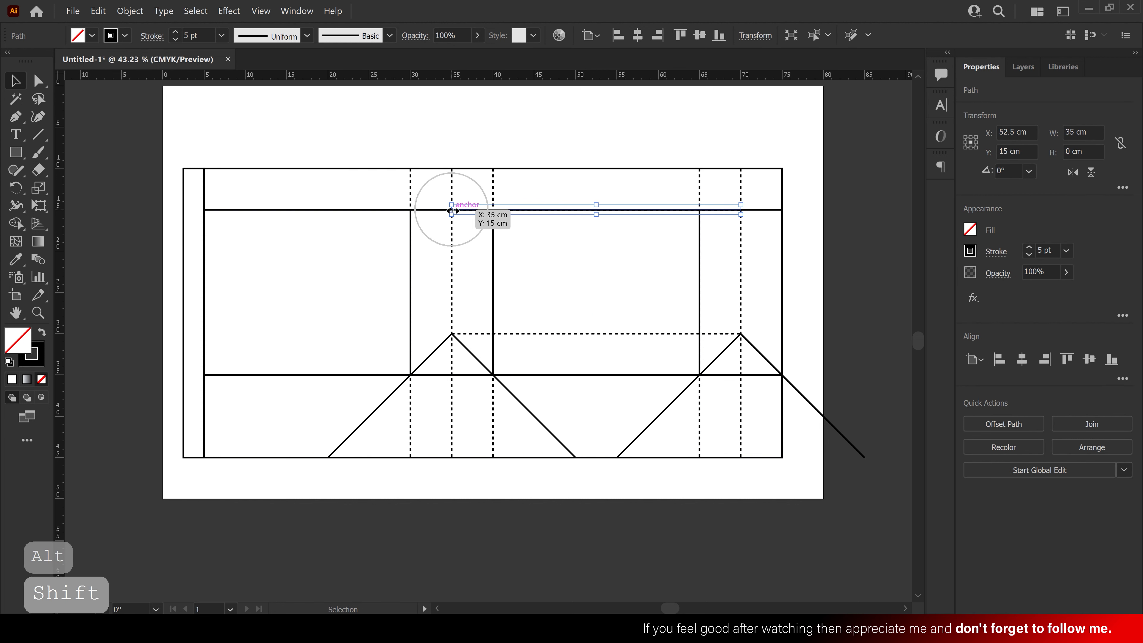
pyautogui.moveTo(452, 210); pyautogui.dragTo(183, 211)
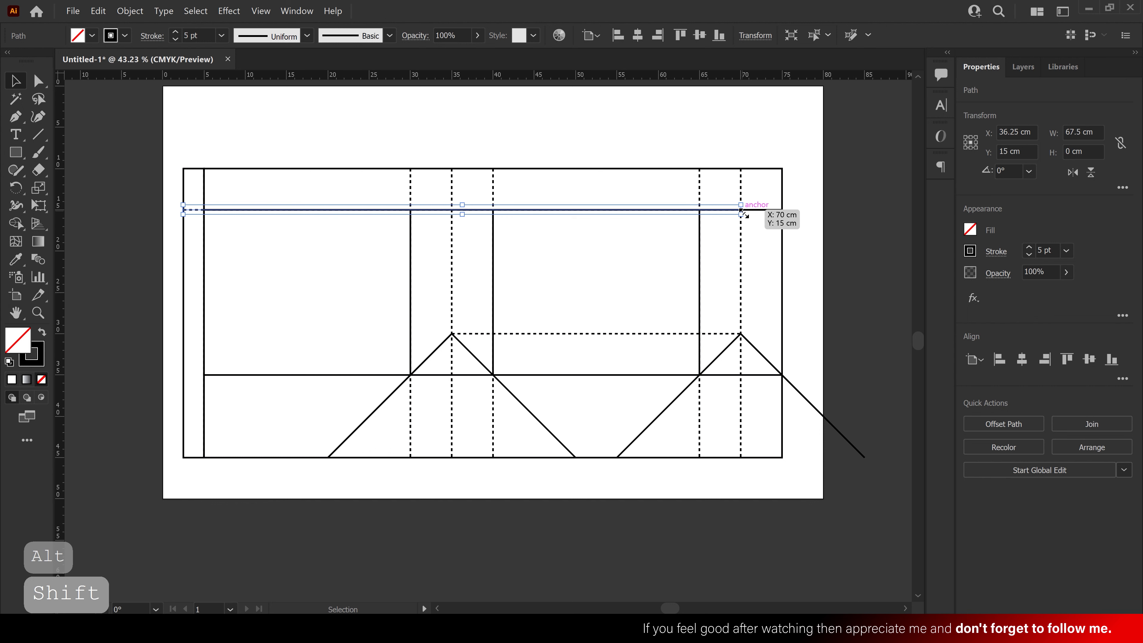
pyautogui.moveTo(753, 212); pyautogui.dragTo(784, 219)
pyautogui.moveTo(669, 212); pyautogui.dragTo(654, 380)
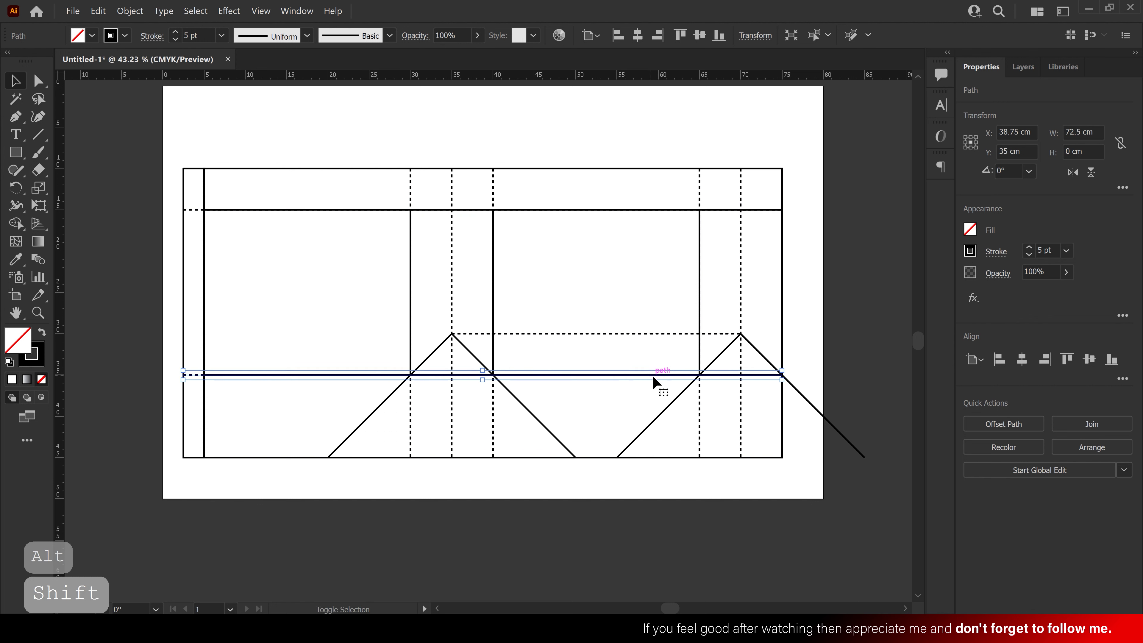
pyautogui.click(632, 480)
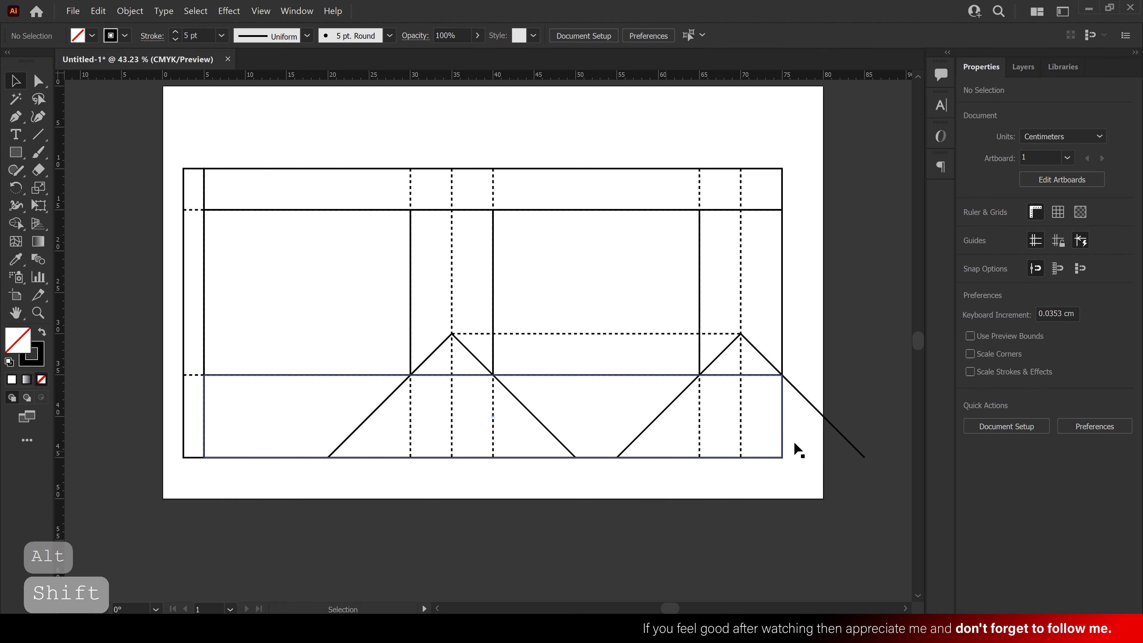
# Copy the dashed fold-line stroke onto both triangular paths with the Eyedropper.
pyautogui.click(818, 416)
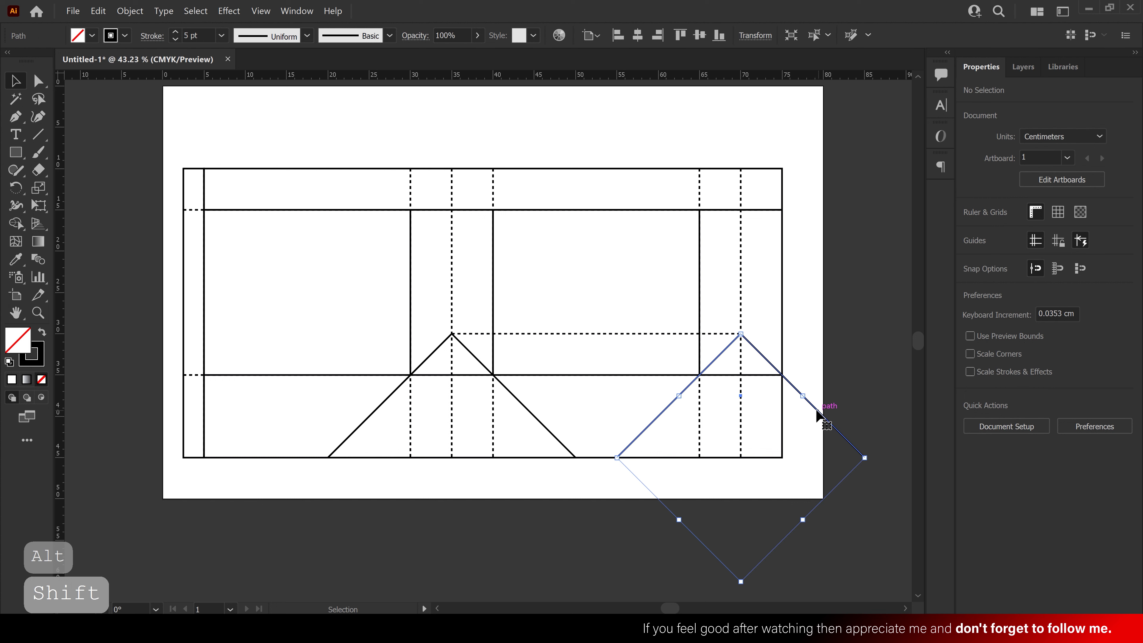
pyautogui.keyDown('shift'); pyautogui.click(535, 419); pyautogui.keyUp('shift')
pyautogui.click(24, 265)
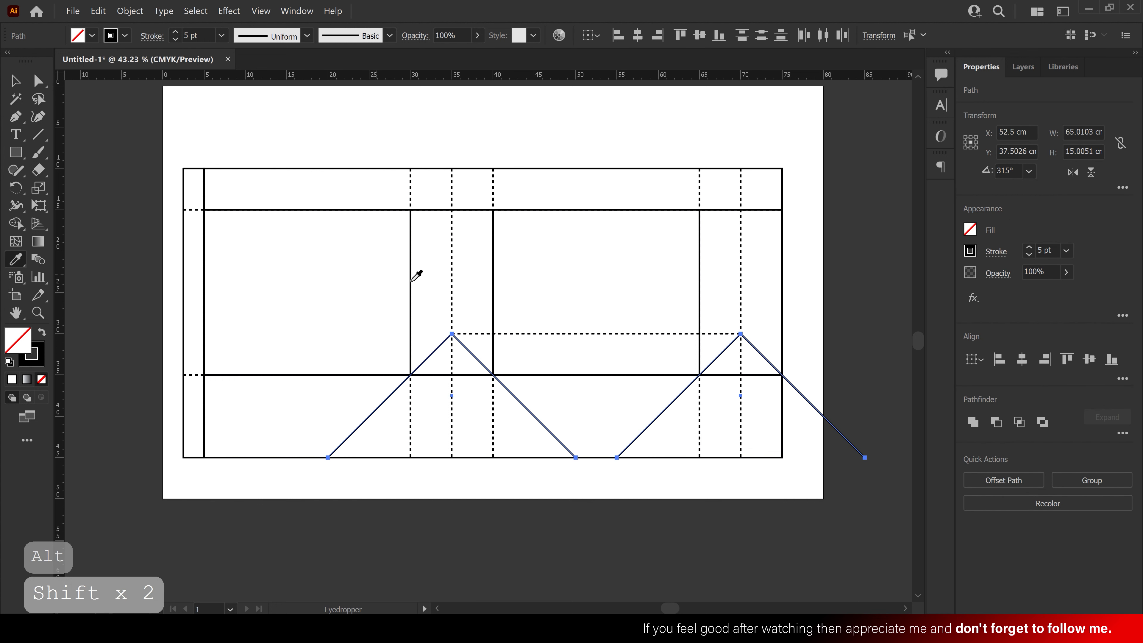
pyautogui.click(453, 287)
pyautogui.click(15, 81)
pyautogui.click(126, 226)
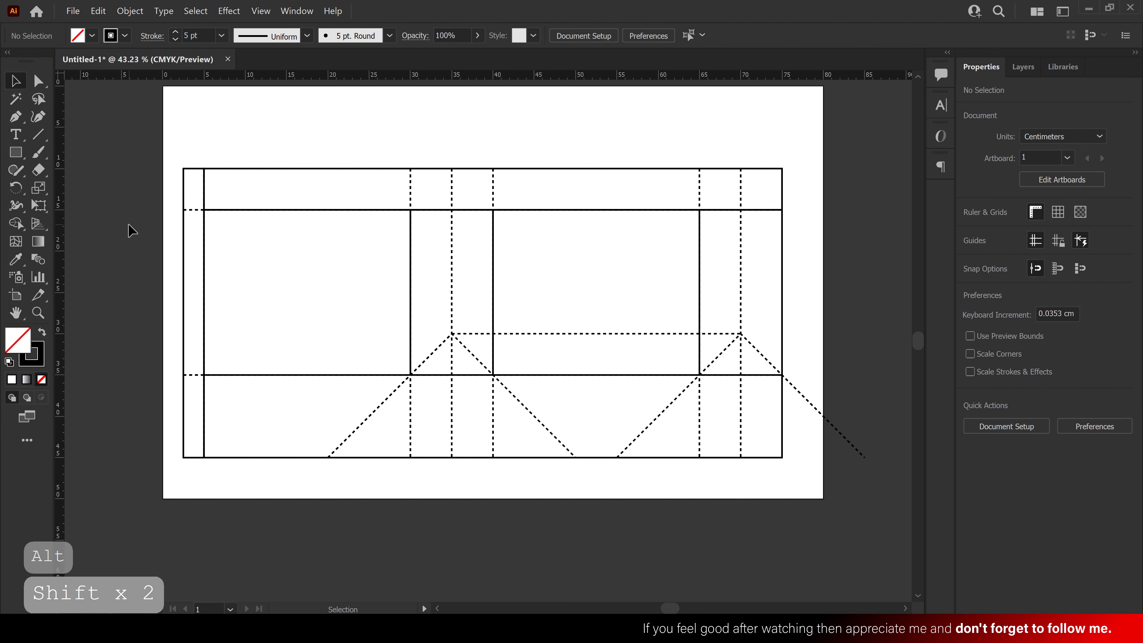
# Duplicate the dashed vertical line from the first wide panel's right edge onto the side strip's inner edge.
pyautogui.moveTo(410, 182); pyautogui.dragTo(203, 184)
pyautogui.click(107, 229)
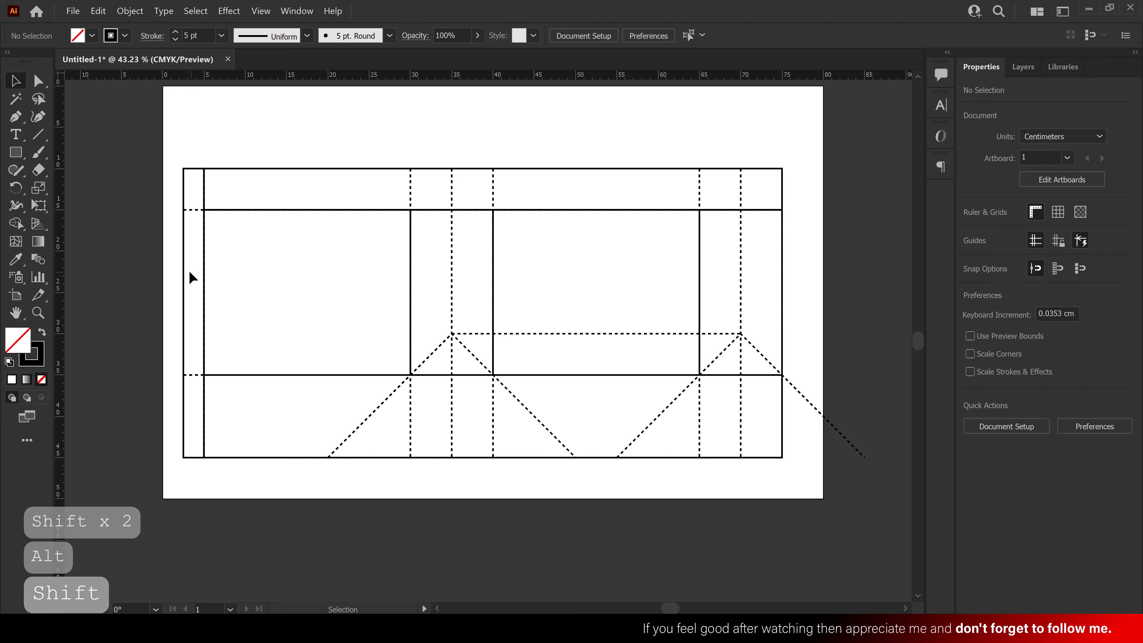
pyautogui.click(185, 272)
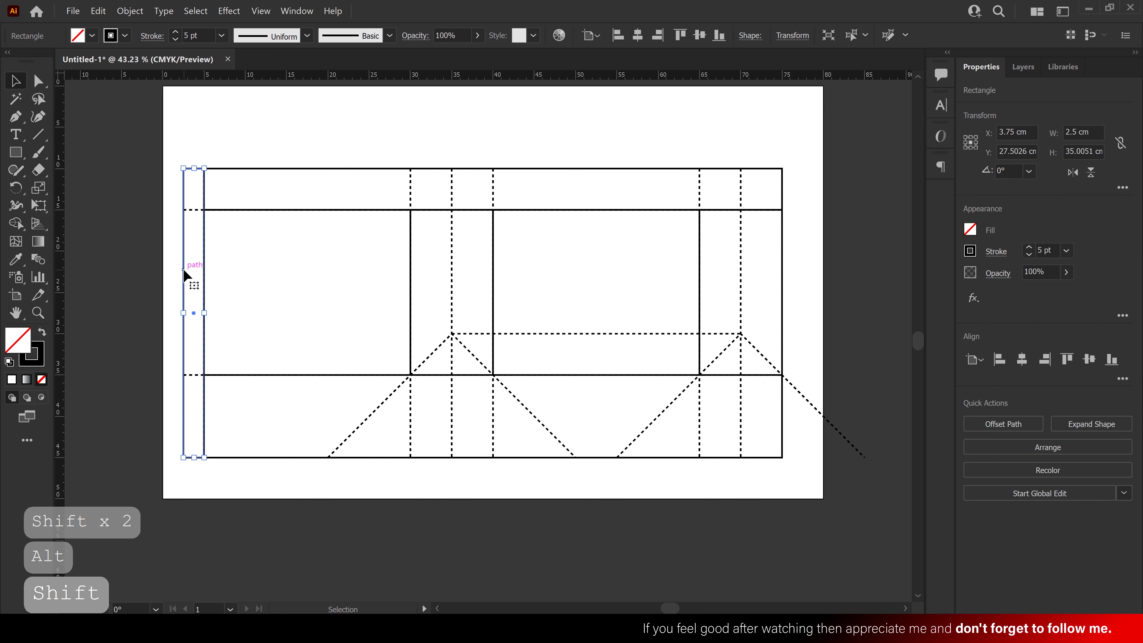
pyautogui.click(131, 214)
# Draw a 72.5 by 35 cm rectangle around the whole dieline, including the side strip, and give it a red 10 pt stroke.
pyautogui.click(22, 150)
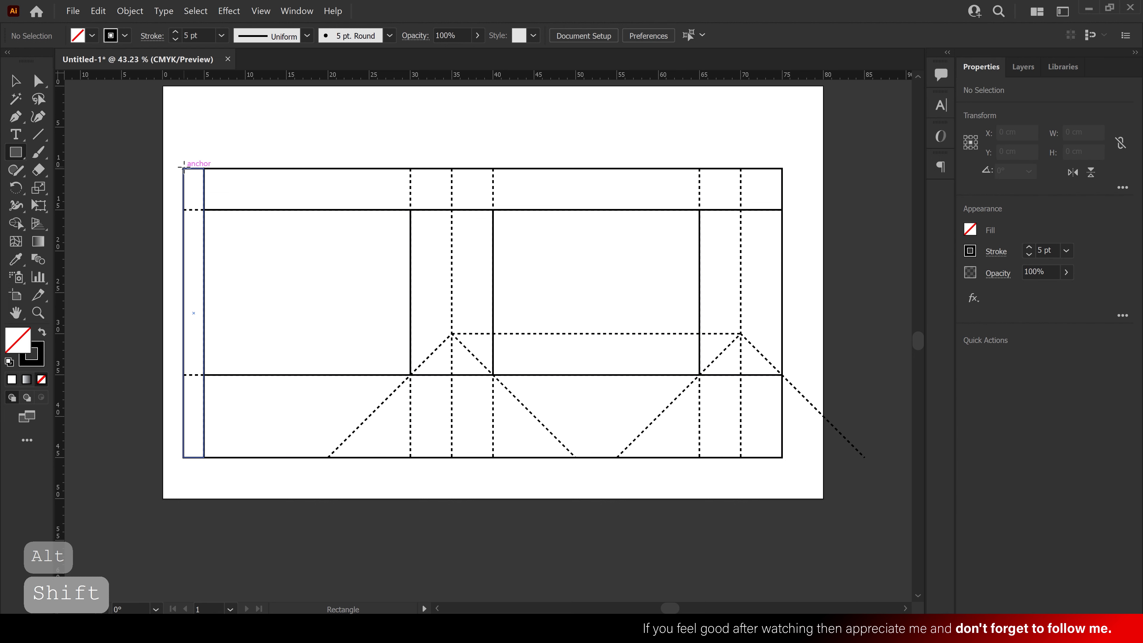
pyautogui.moveTo(184, 169); pyautogui.dragTo(781, 458)
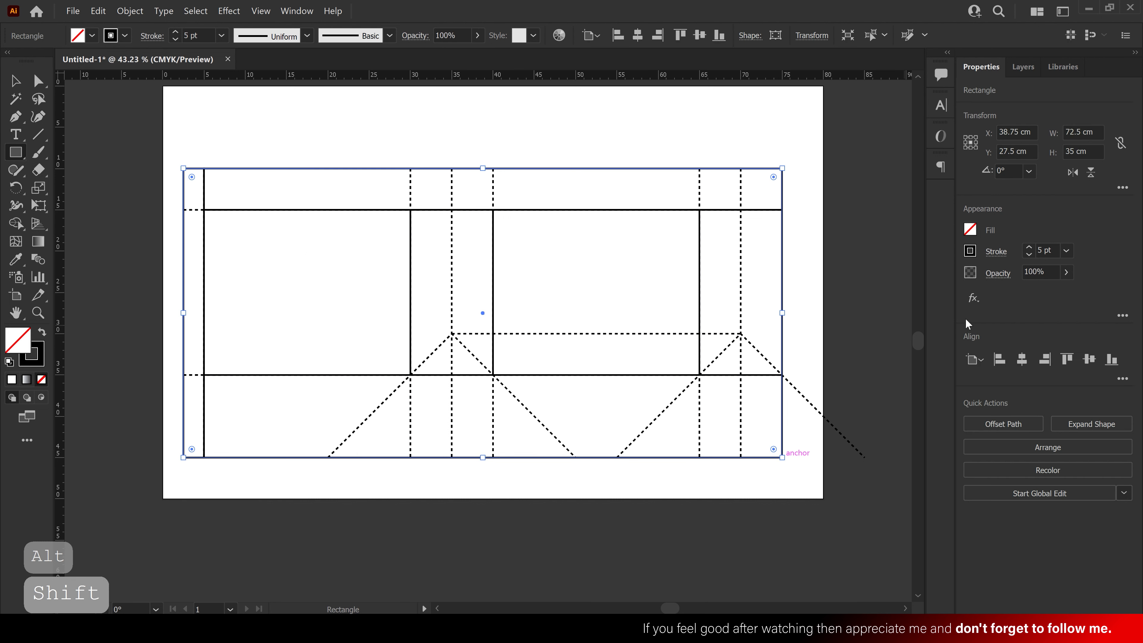
pyautogui.click(970, 251)
pyautogui.click(869, 307)
pyautogui.click(1021, 218)
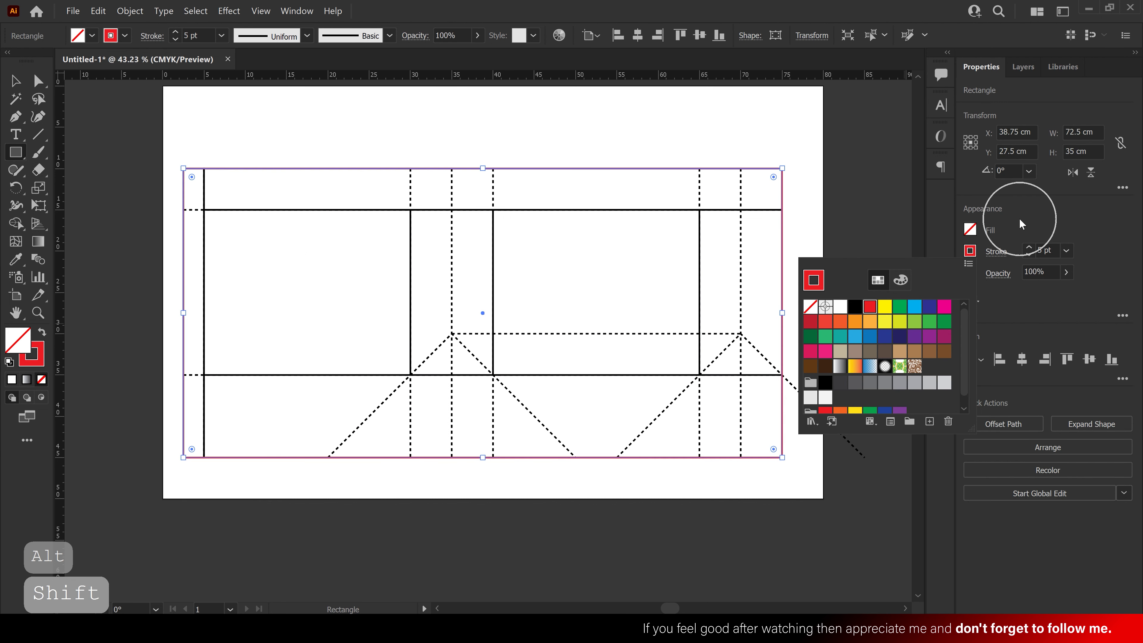
pyautogui.click(1066, 250)
pyautogui.click(1089, 460)
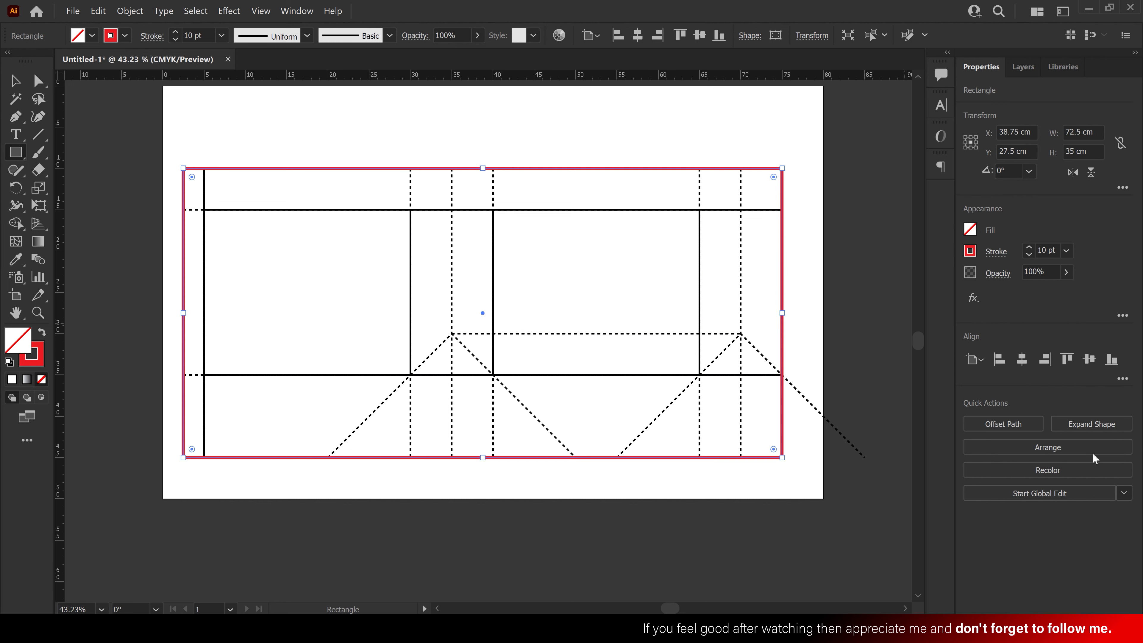
# Delete the solid-line rectangles of the glue strip, the first wide panel and the top flap, keeping the dashed fold lines.
pyautogui.click(18, 83)
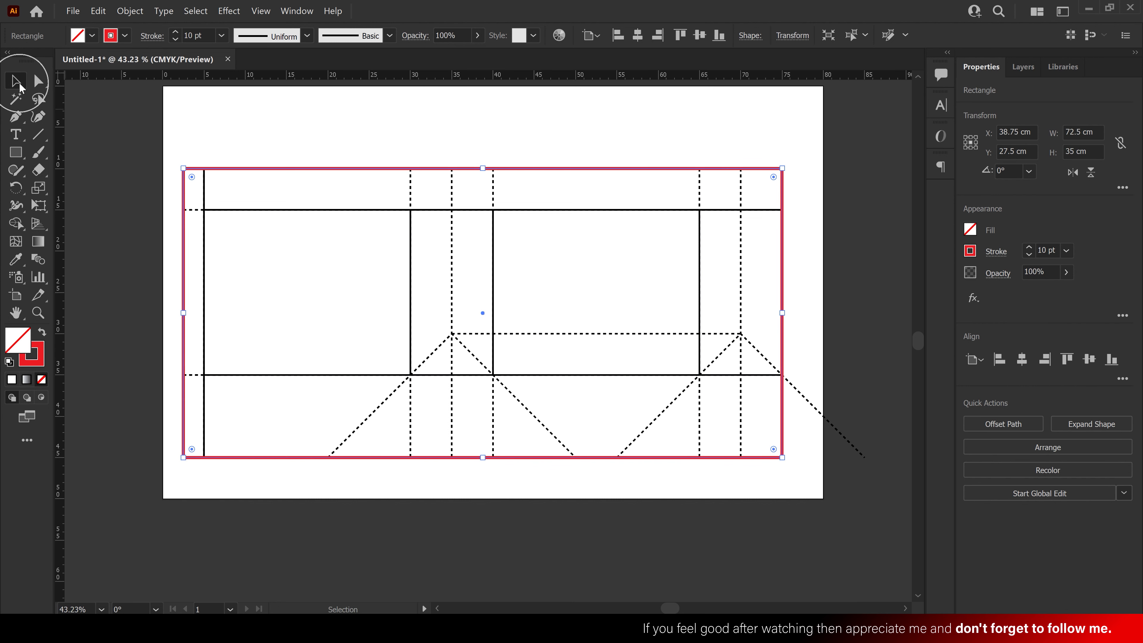
pyautogui.click(137, 168)
pyautogui.click(203, 196)
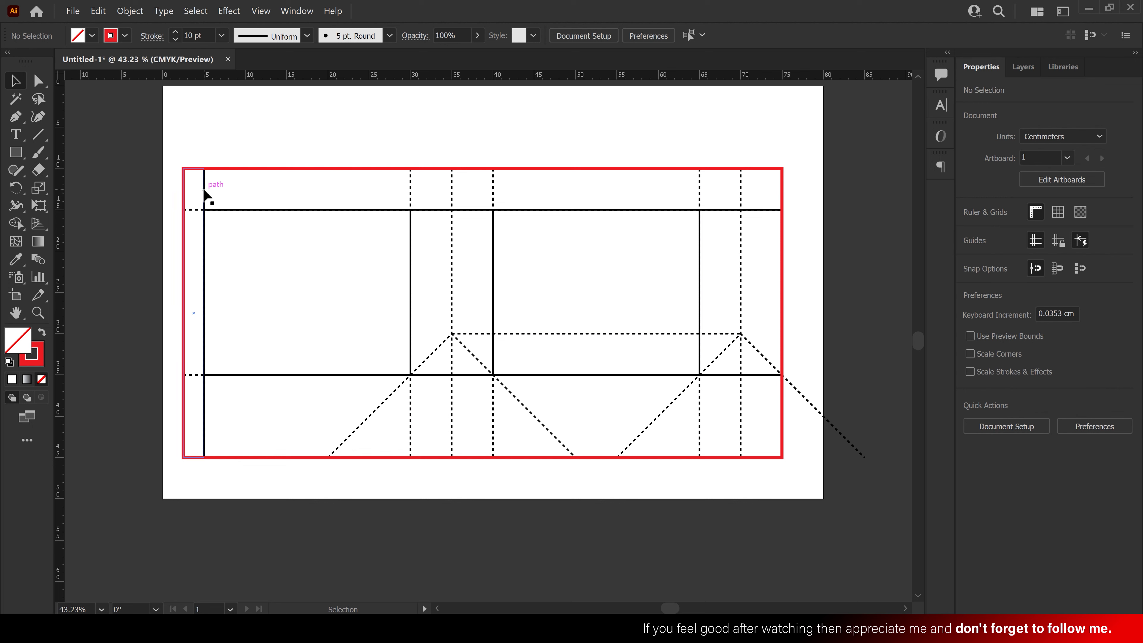
pyautogui.press('Delete')
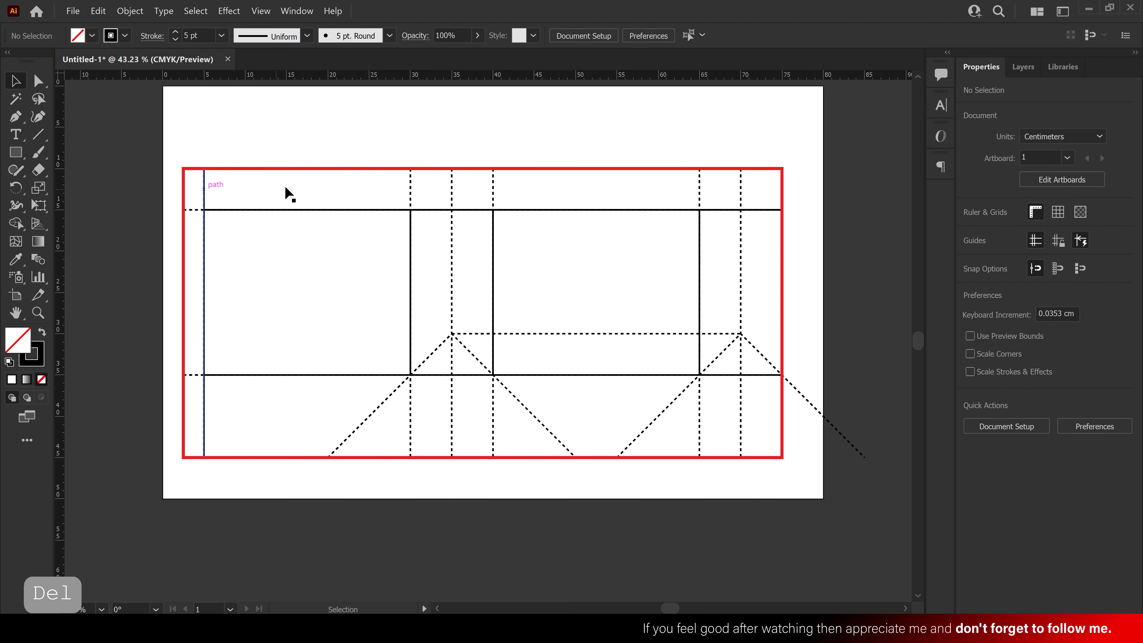
pyautogui.click(289, 252)
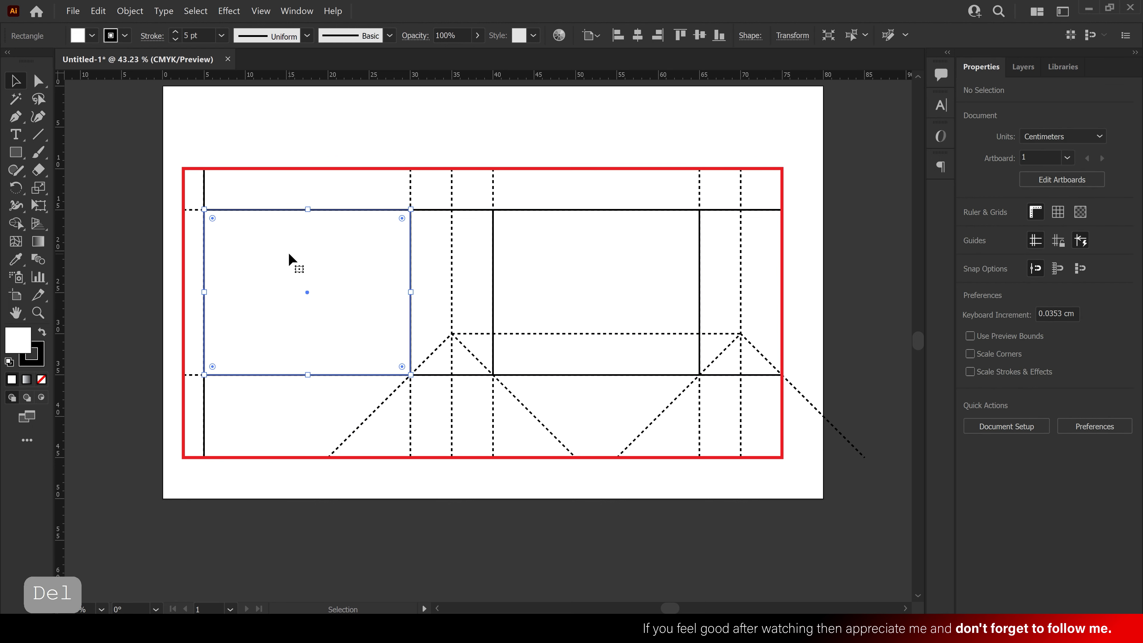
pyautogui.press('Delete')
pyautogui.click(331, 193)
pyautogui.press('Delete')
# Delete the solid-line rectangles of the second wide panel, both narrow side panels and the bottom flap.
pyautogui.click(593, 198)
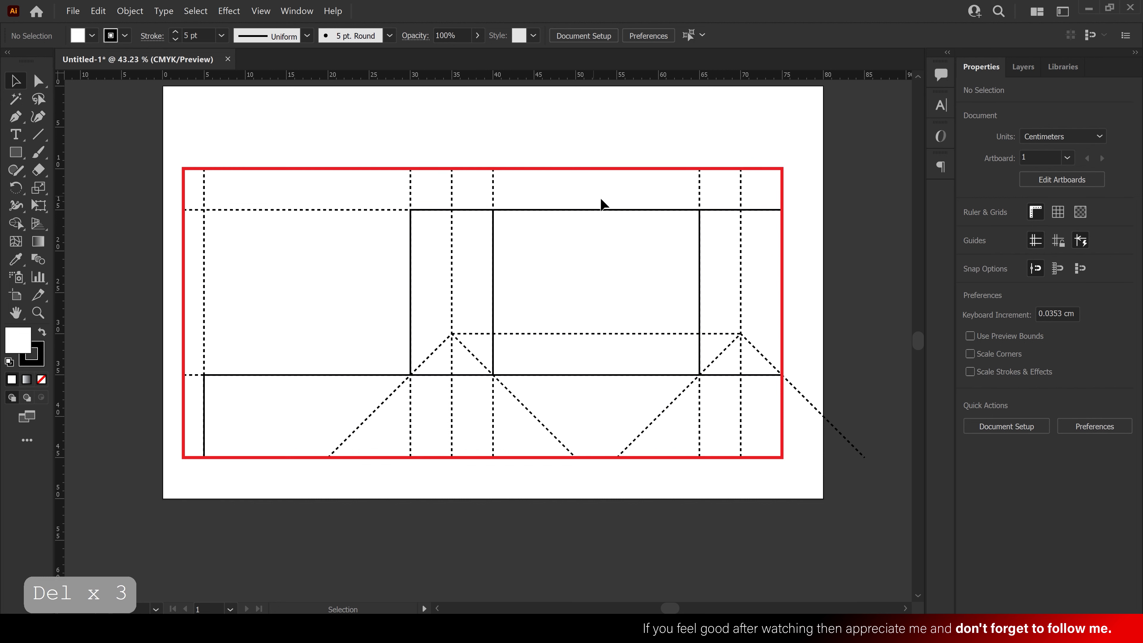
pyautogui.click(601, 253)
pyautogui.press('Delete')
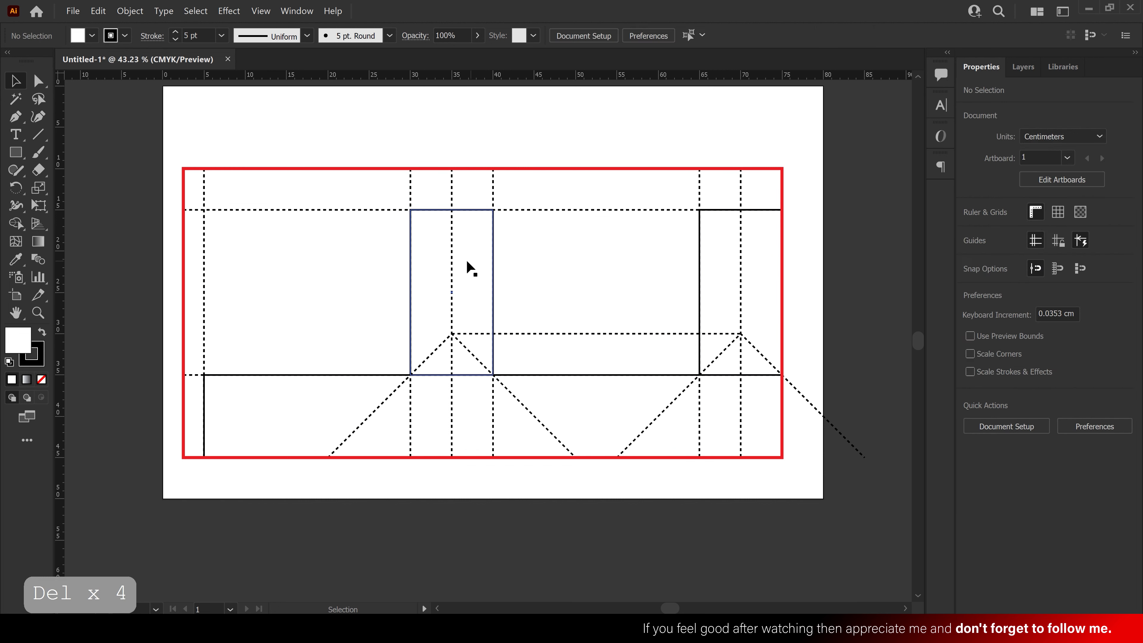
pyautogui.press('Delete')
pyautogui.click(466, 262)
pyautogui.press('Delete')
pyautogui.click(726, 283)
pyautogui.press('Delete')
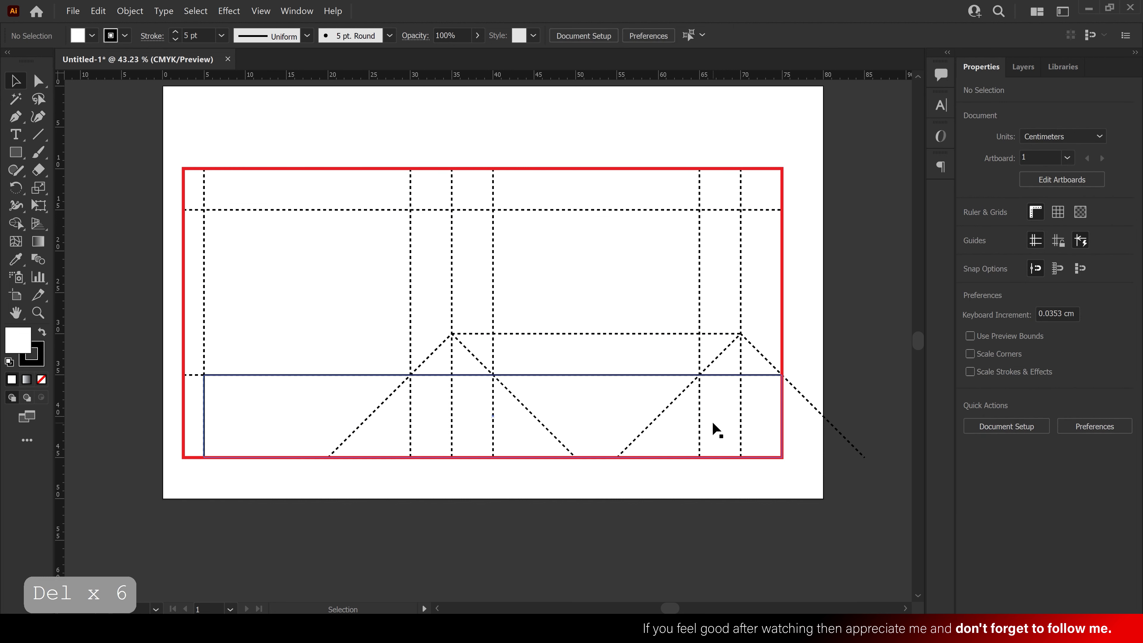
pyautogui.click(713, 426)
pyautogui.press('Delete')
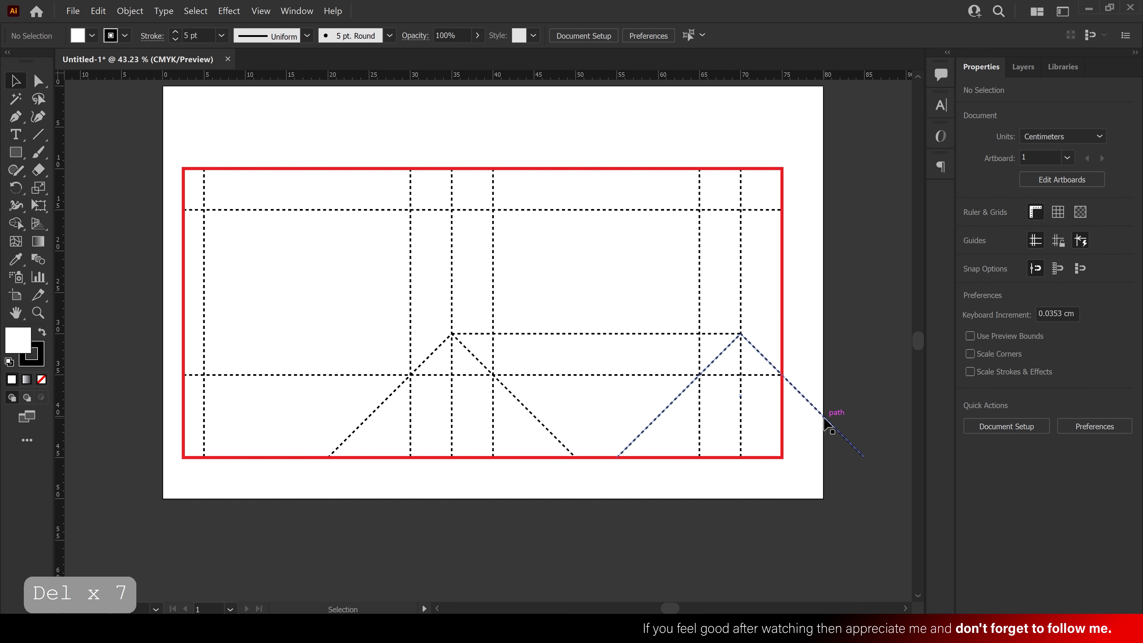
# Shorten the second triangular fold path so its outer end meets the red outline at X 75 cm, Y 35 cm.
pyautogui.click(38, 81)
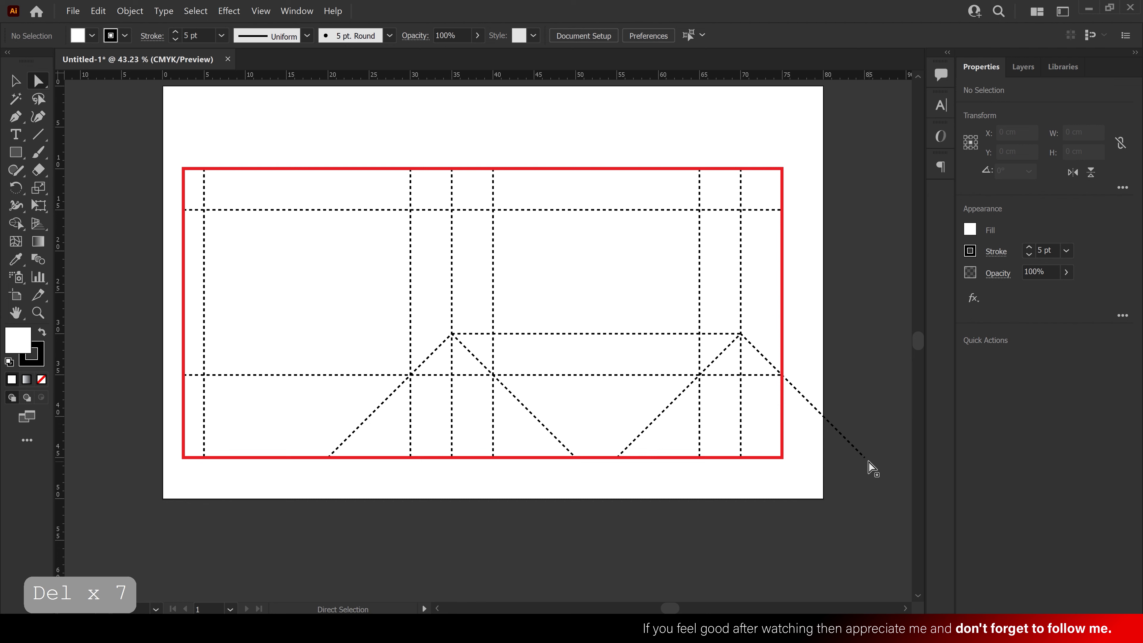
pyautogui.moveTo(869, 459); pyautogui.dragTo(785, 382)
pyautogui.click(18, 81)
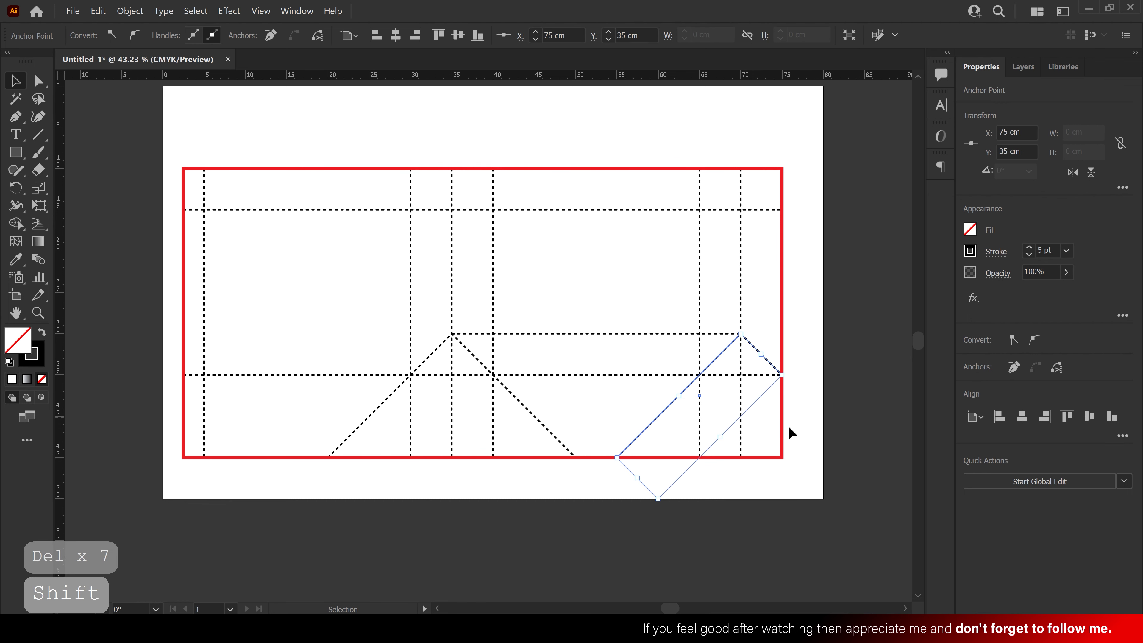
pyautogui.click(788, 426)
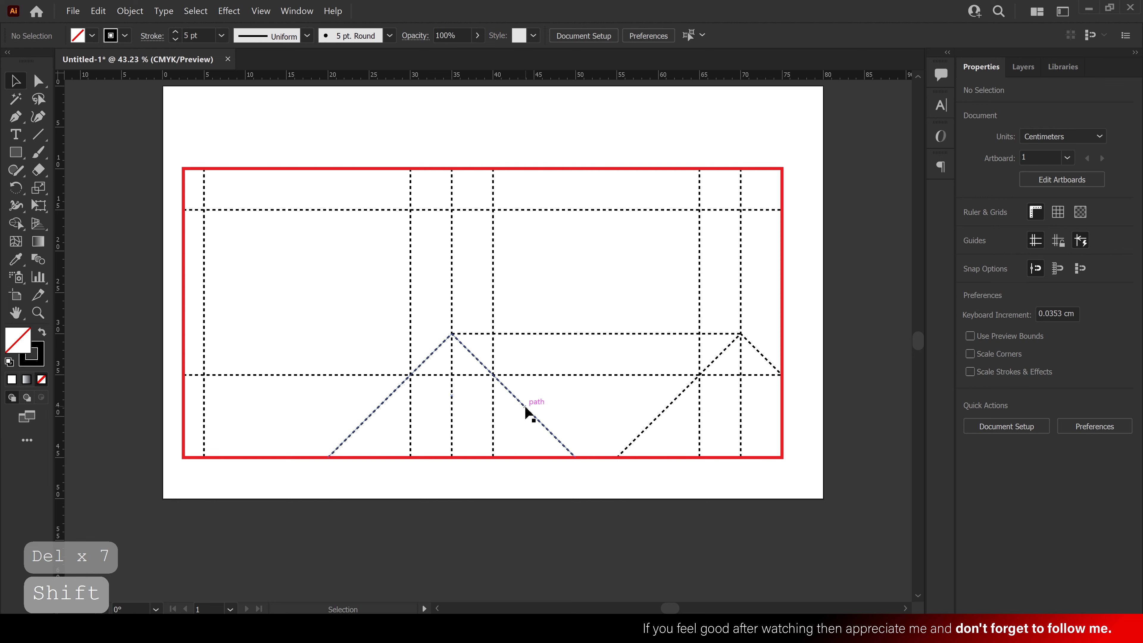
# Duplicate the first triangular fold path across the glue strip, centred at X 0 cm, and delete the copy's outer leg.
pyautogui.moveTo(528, 411); pyautogui.dragTo(506, 378)
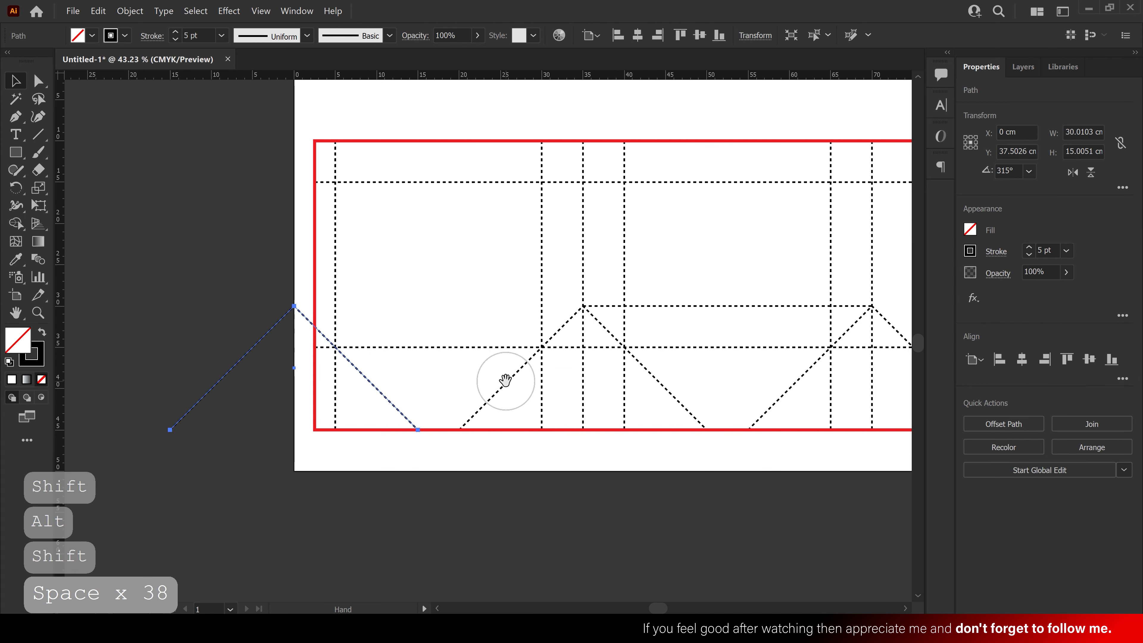
pyautogui.press('a')
pyautogui.moveTo(155, 284); pyautogui.dragTo(191, 447)
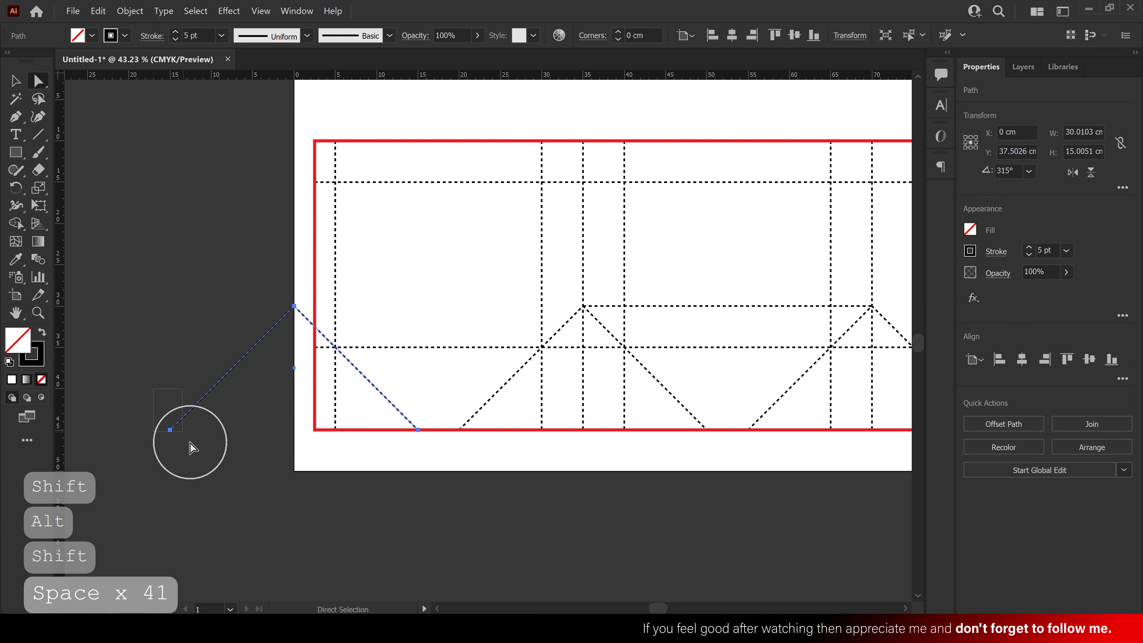
pyautogui.press('Delete')
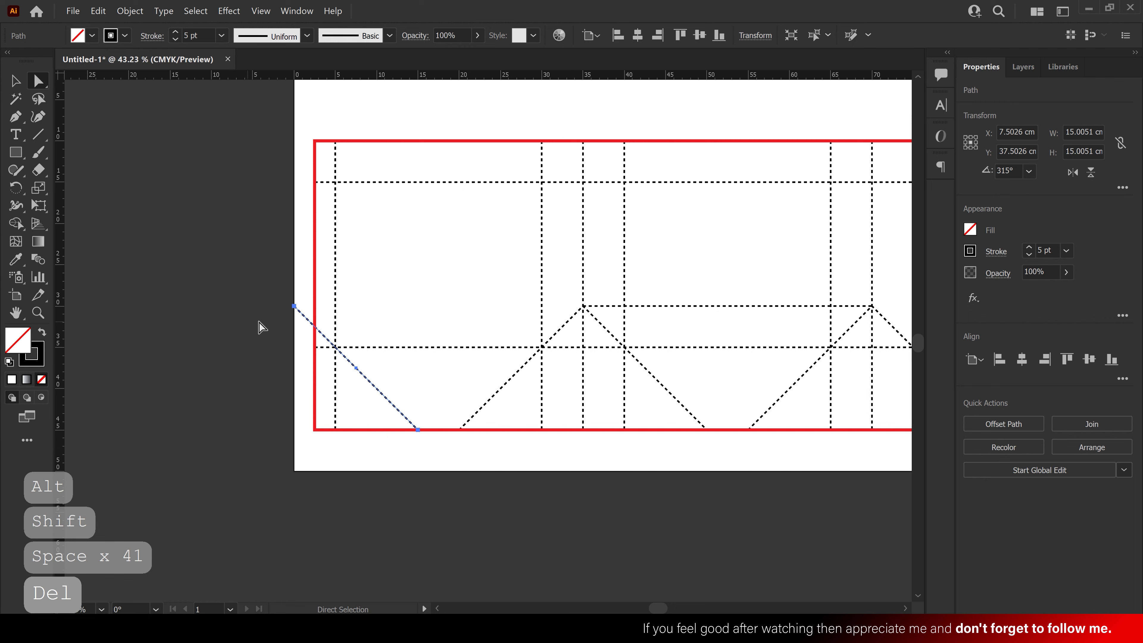
# Shorten the remaining diagonal fold line so its upper end meets the red outline at the glue strip's outer edge.
pyautogui.moveTo(293, 308); pyautogui.dragTo(315, 327)
pyautogui.click(15, 81)
pyautogui.click(188, 291)
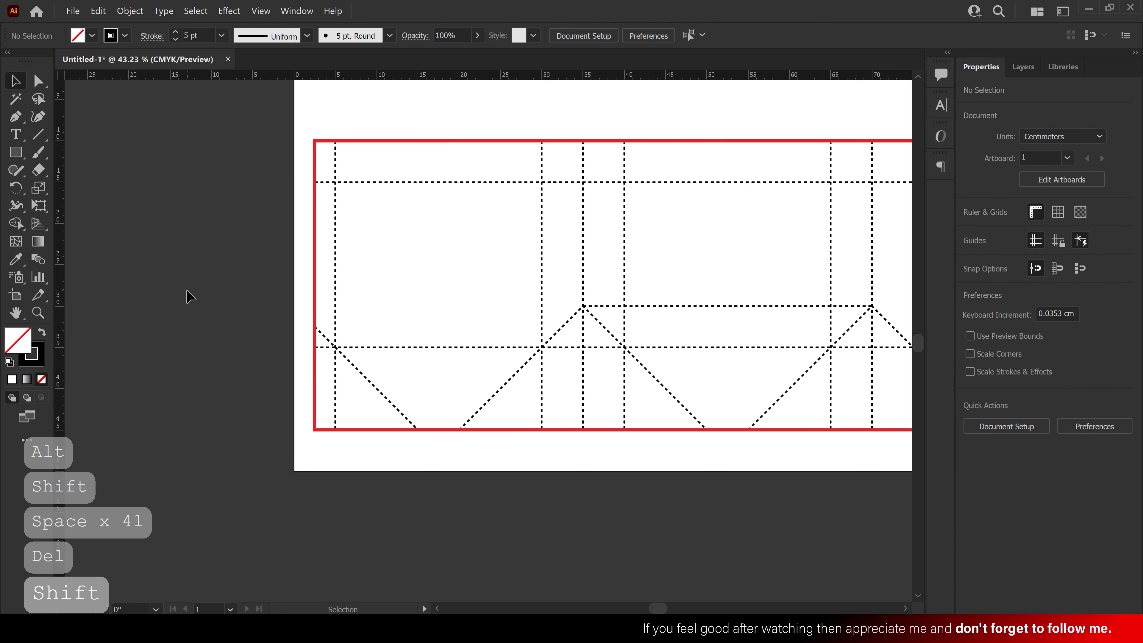
# Draw a 15 by 2.5 cm rectangle inside the first wide panel.
pyautogui.moveTo(248, 319); pyautogui.dragTo(129, 314)
pyautogui.moveTo(355, 436); pyautogui.dragTo(334, 436)
pyautogui.moveTo(463, 478); pyautogui.dragTo(486, 491)
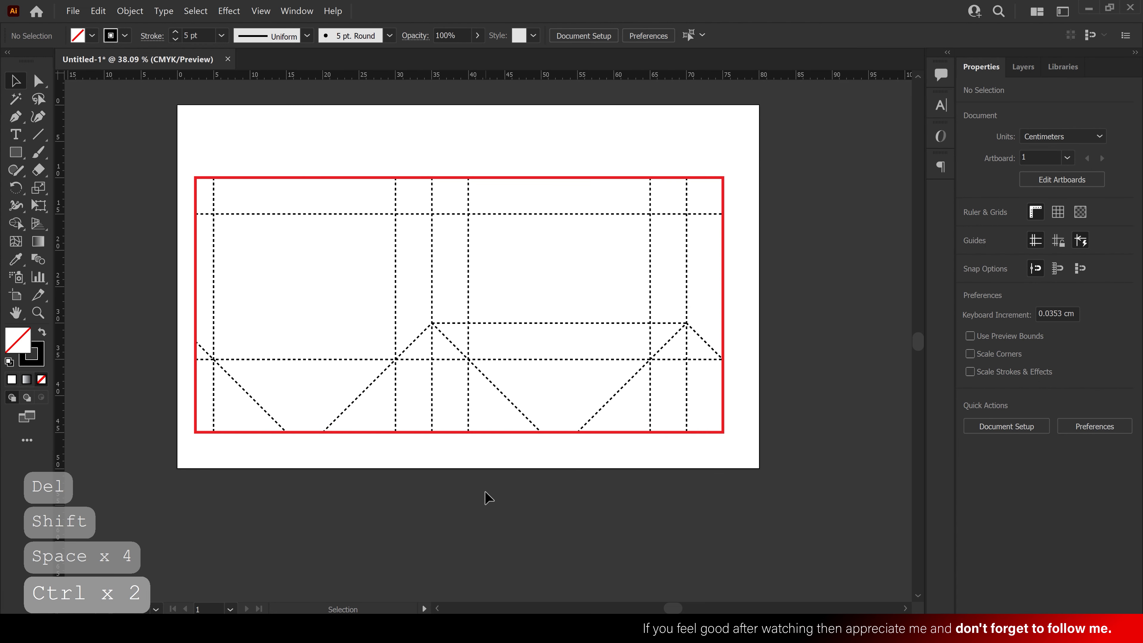
pyautogui.moveTo(504, 296); pyautogui.dragTo(283, 237)
pyautogui.click(15, 152)
pyautogui.click(285, 248)
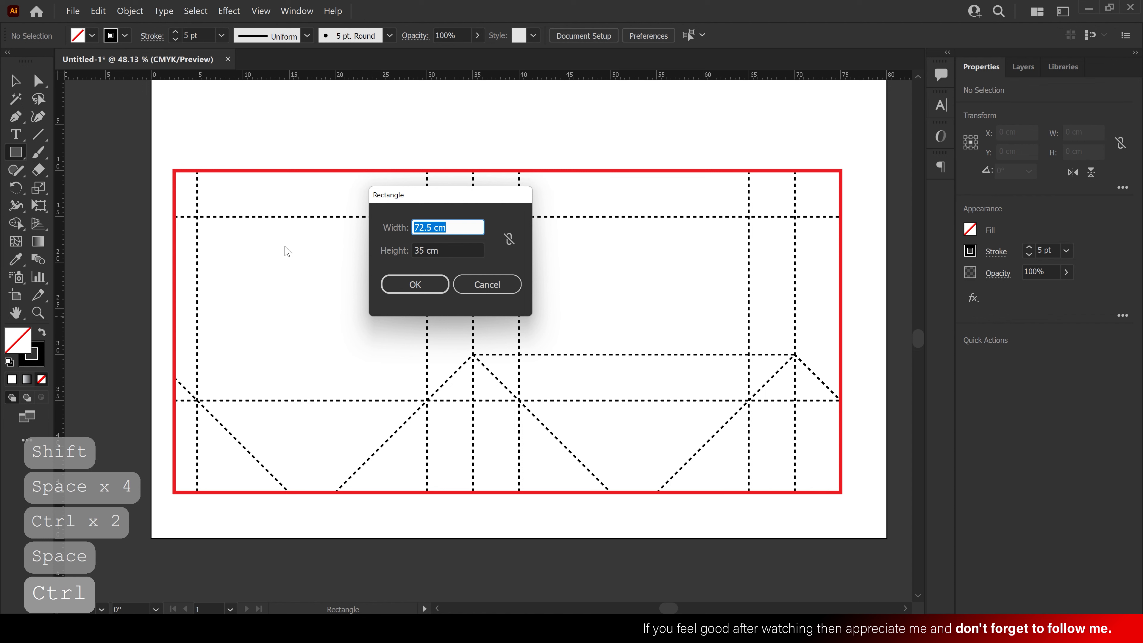
pyautogui.write('10')
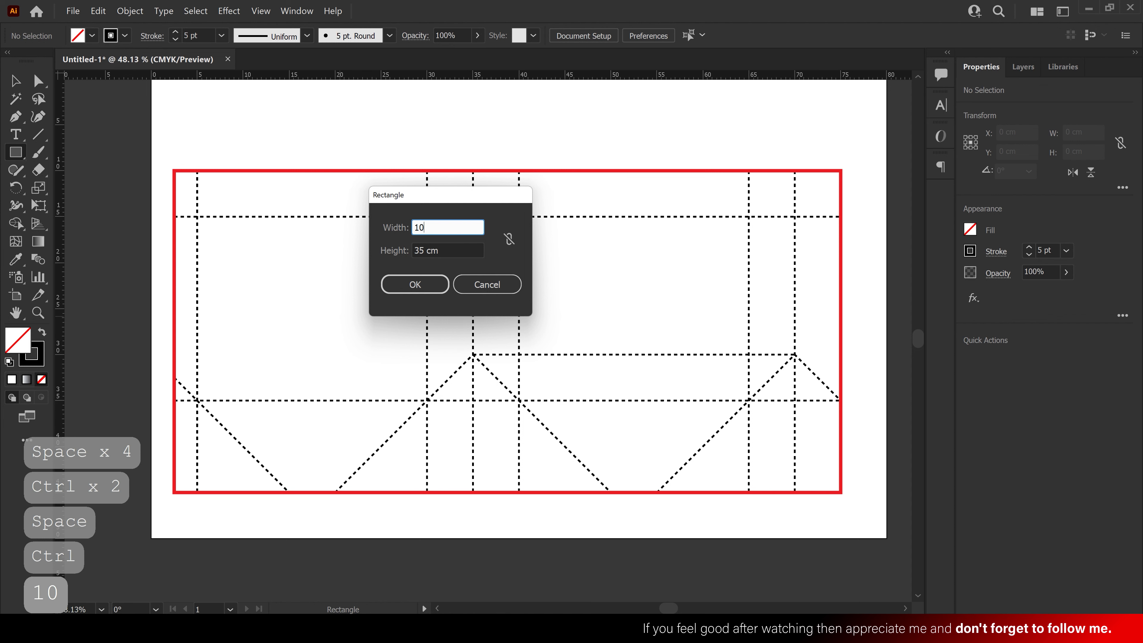
pyautogui.press('BackSpace')
pyautogui.write('5')
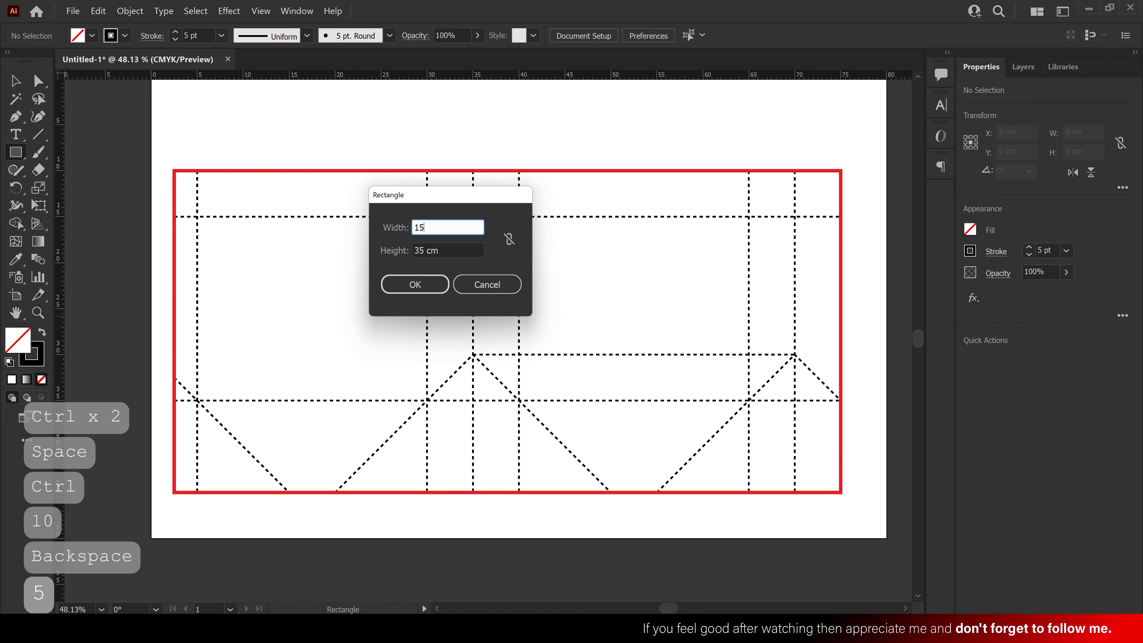
pyautogui.press('Tab')
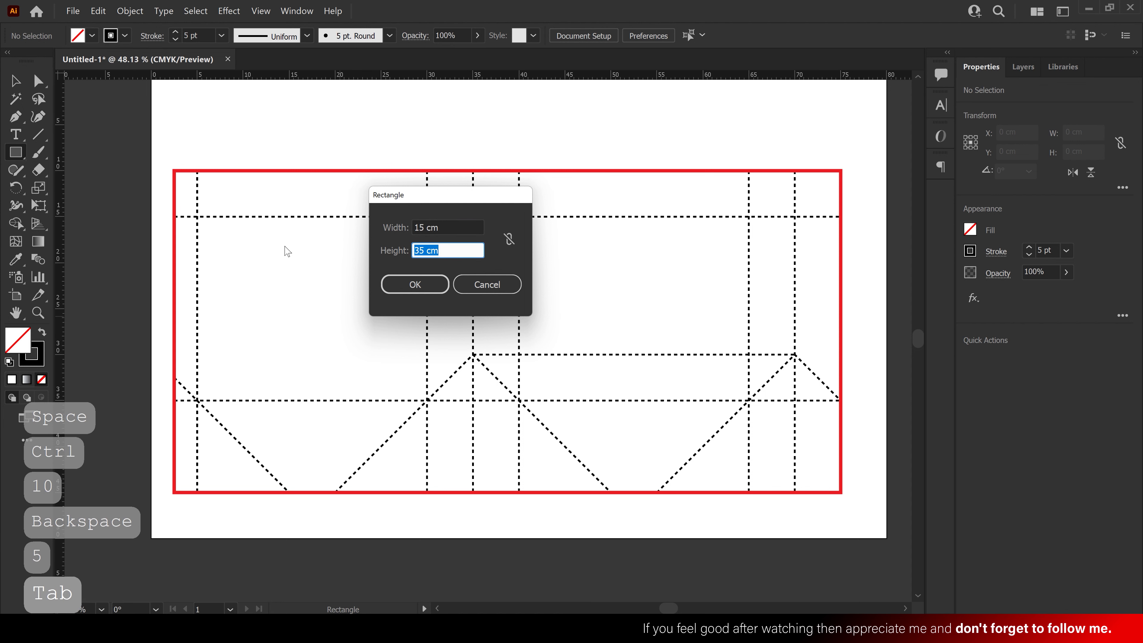
pyautogui.write('2.5')
pyautogui.press('Return')
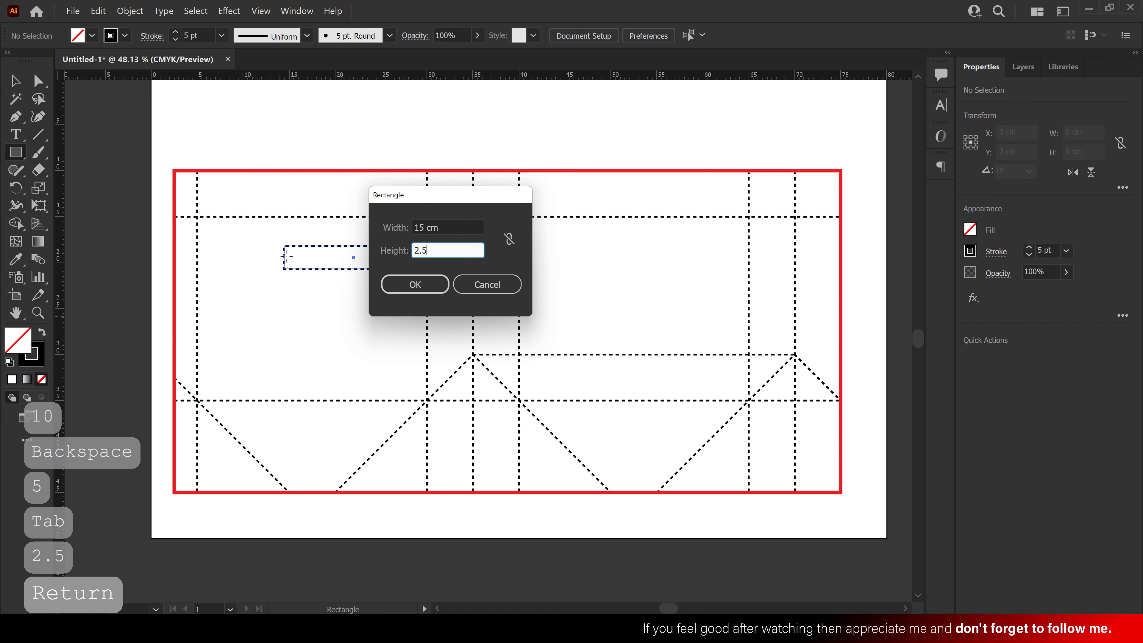
# Make the small rectangle's stroke solid and place it directly below the top fold line, centred at X 17.5 cm.
pyautogui.click(15, 81)
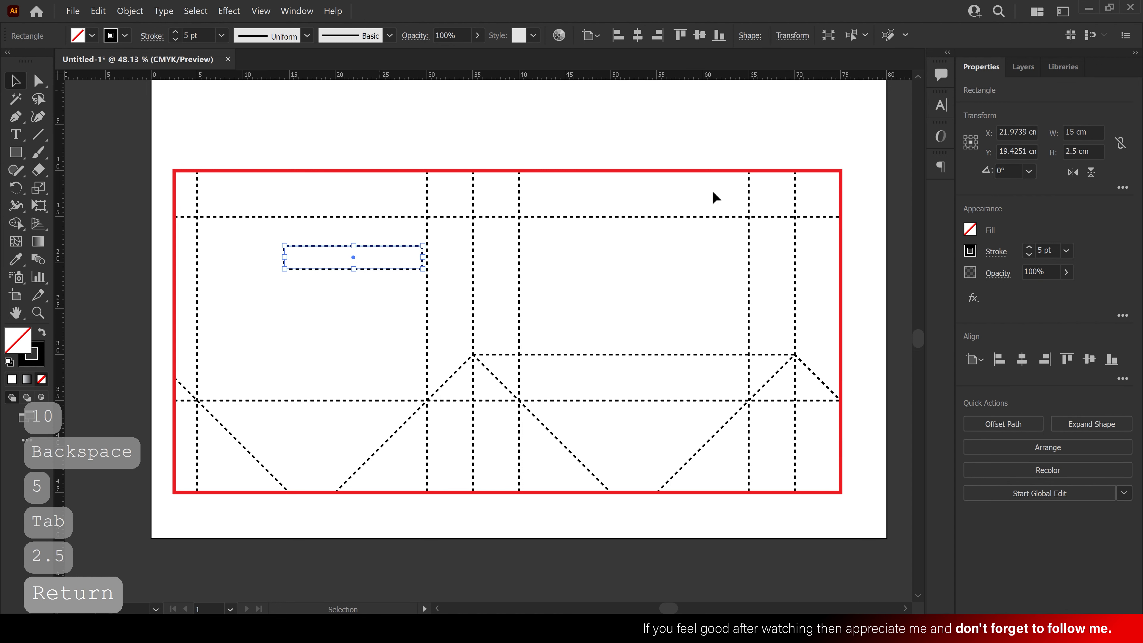
pyautogui.click(996, 252)
pyautogui.click(883, 357)
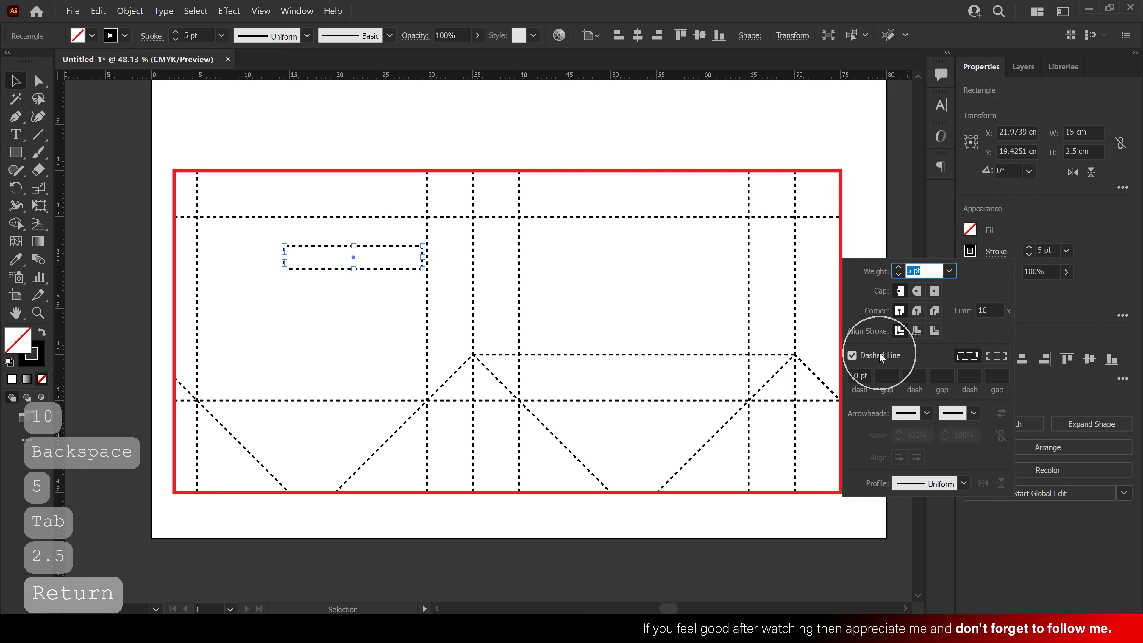
pyautogui.moveTo(392, 269); pyautogui.dragTo(352, 245)
pyautogui.keyDown('ctrl'); pyautogui.click(309, 230); pyautogui.keyUp('ctrl')
pyautogui.click(273, 278)
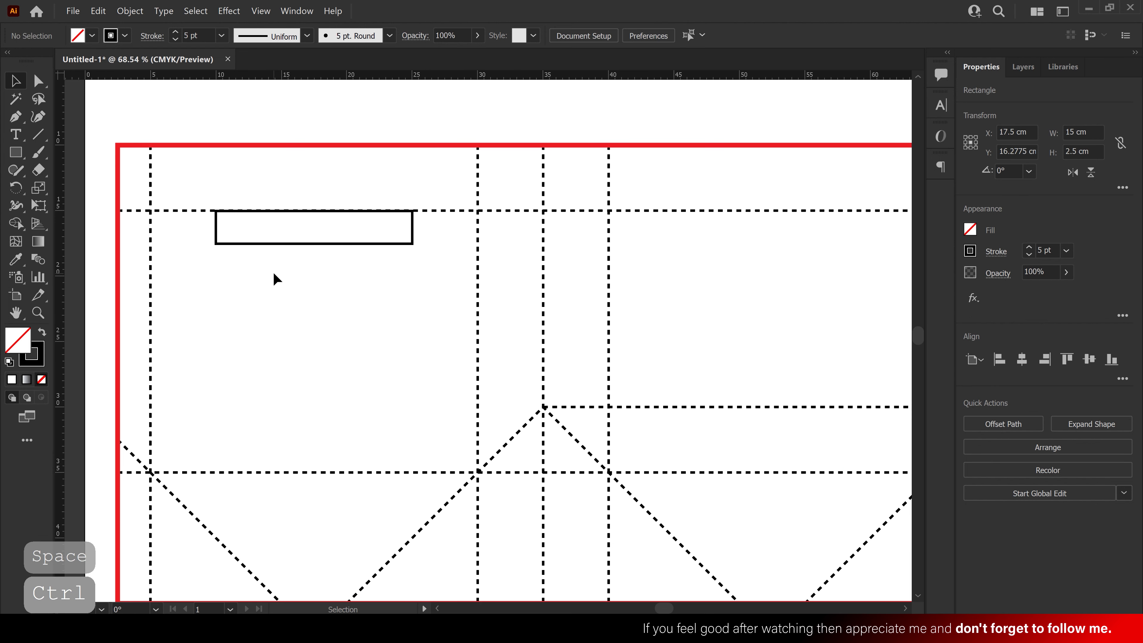
# Draw a 0.5 cm circle and place copies of it on the small rectangle's two lower corners.
pyautogui.moveTo(15, 152); pyautogui.dragTo(59, 188)
pyautogui.click(254, 318)
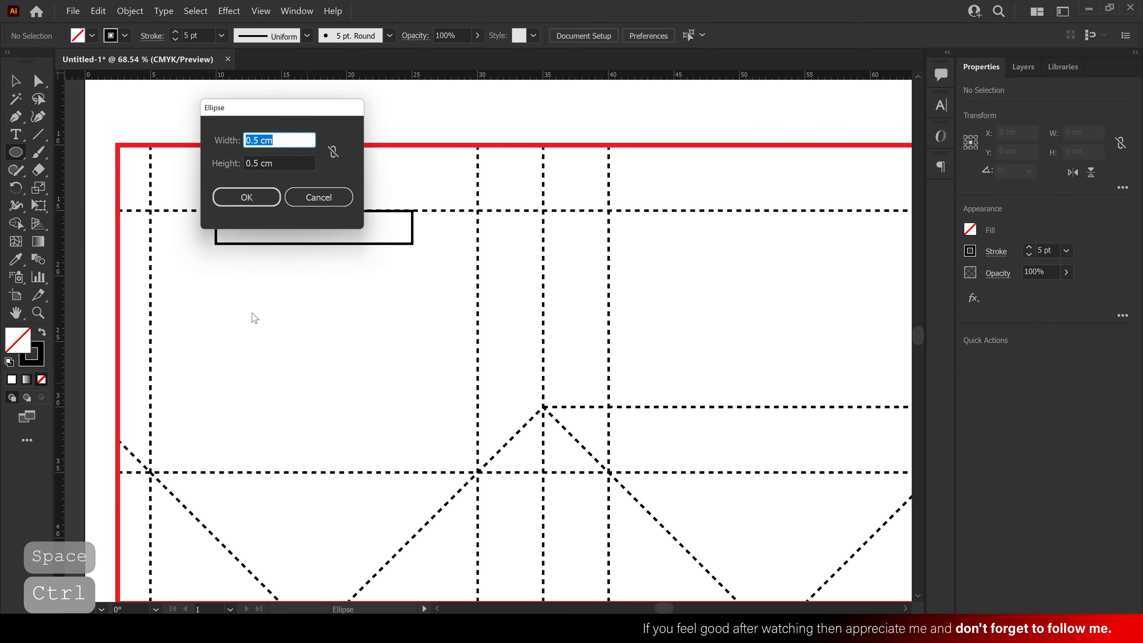
pyautogui.click(259, 197)
pyautogui.click(26, 85)
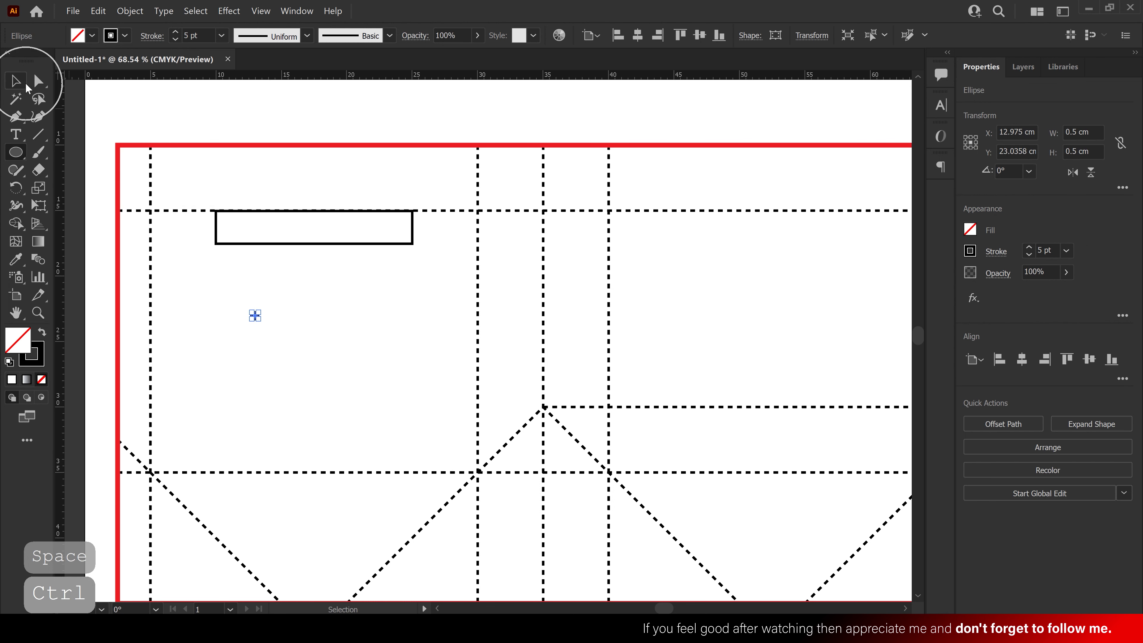
pyautogui.click(248, 286)
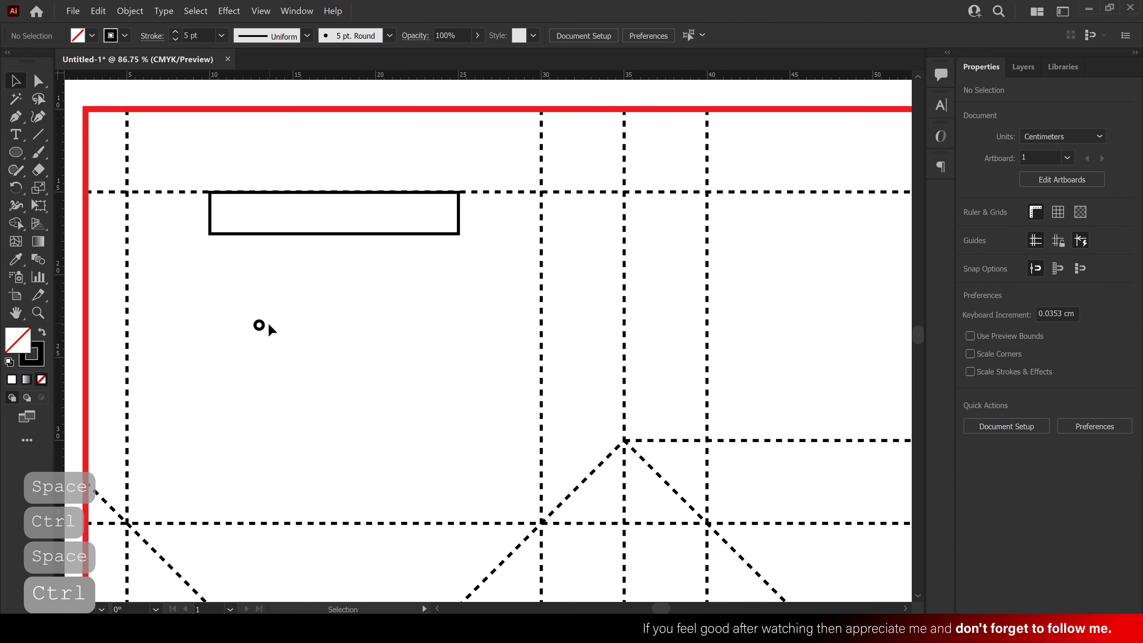
pyautogui.moveTo(257, 324); pyautogui.dragTo(460, 266)
pyautogui.moveTo(420, 201); pyautogui.dragTo(419, 191)
pyautogui.click(429, 235)
pyautogui.hotkey('ctrl', 'z')
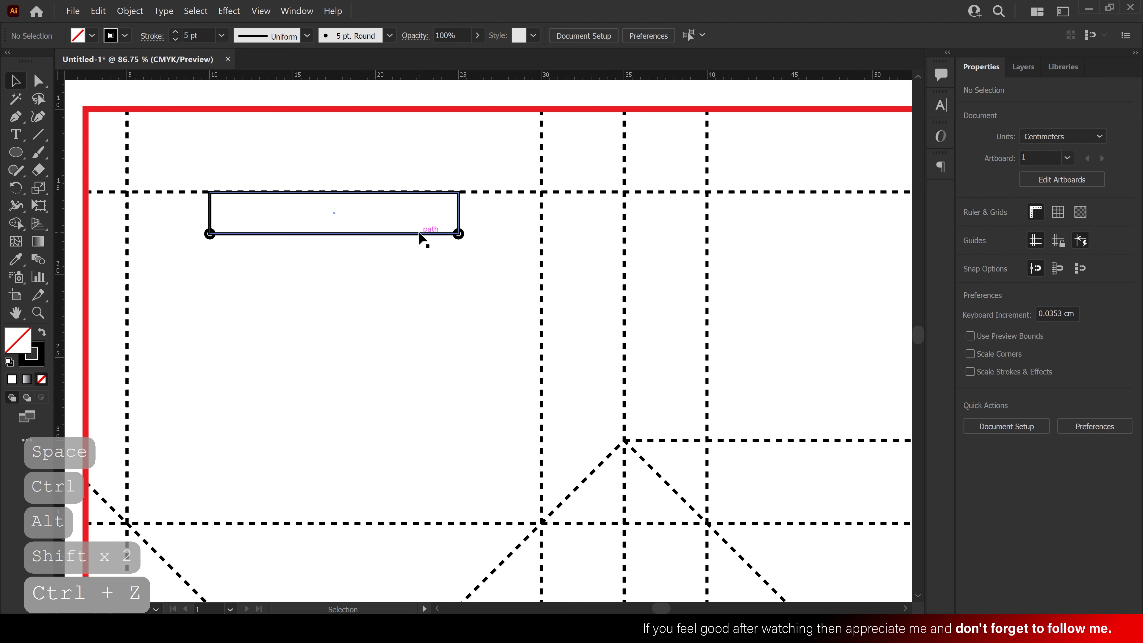
# Move the small rectangle directly above the top fold line and duplicate both circles onto its upper corners.
pyautogui.moveTo(418, 233); pyautogui.dragTo(418, 192)
pyautogui.moveTo(486, 254); pyautogui.dragTo(220, 153)
pyautogui.click(291, 235)
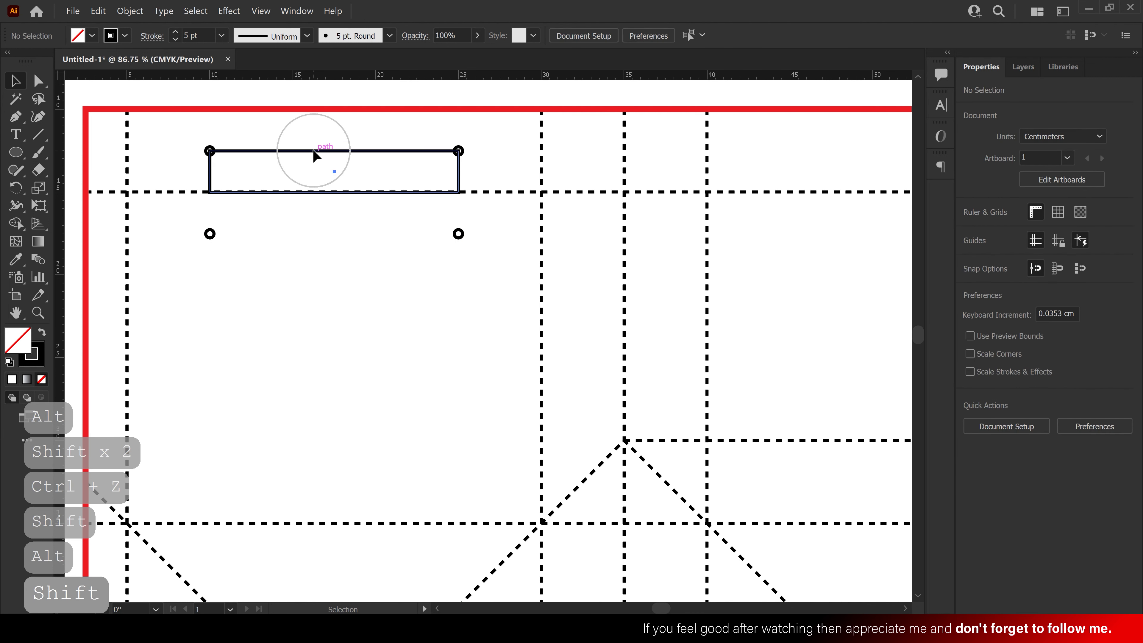
# Delete the small guide rectangle and group the four circles around the top fold line.
pyautogui.click(316, 155)
pyautogui.press('Delete')
pyautogui.moveTo(360, 143); pyautogui.dragTo(480, 162)
pyautogui.moveTo(485, 248); pyautogui.dragTo(189, 224)
pyautogui.rightClick(263, 214)
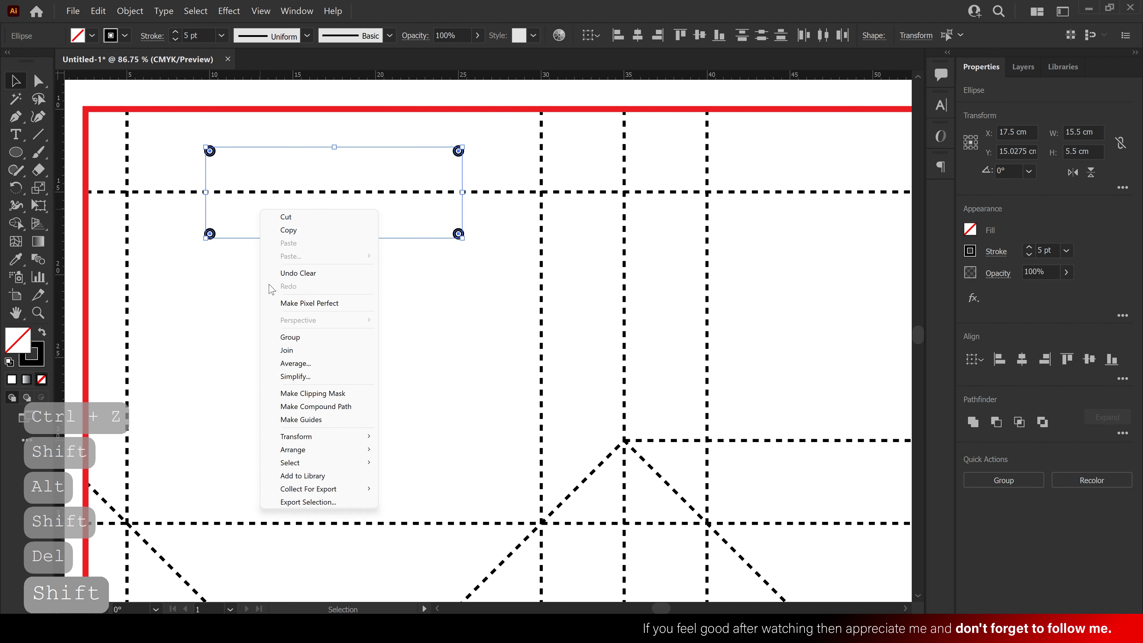
pyautogui.click(288, 337)
# Duplicate the group of four circles horizontally onto the second wide panel, centred at X 52.5 cm.
pyautogui.keyDown('ctrl'); pyautogui.keyDown('alt'); pyautogui.click(355, 253); pyautogui.keyUp('alt'); pyautogui.keyUp('ctrl')
pyautogui.moveTo(354, 254); pyautogui.dragTo(541, 260)
pyautogui.keyDown('ctrl'); pyautogui.click(318, 265); pyautogui.keyUp('ctrl')
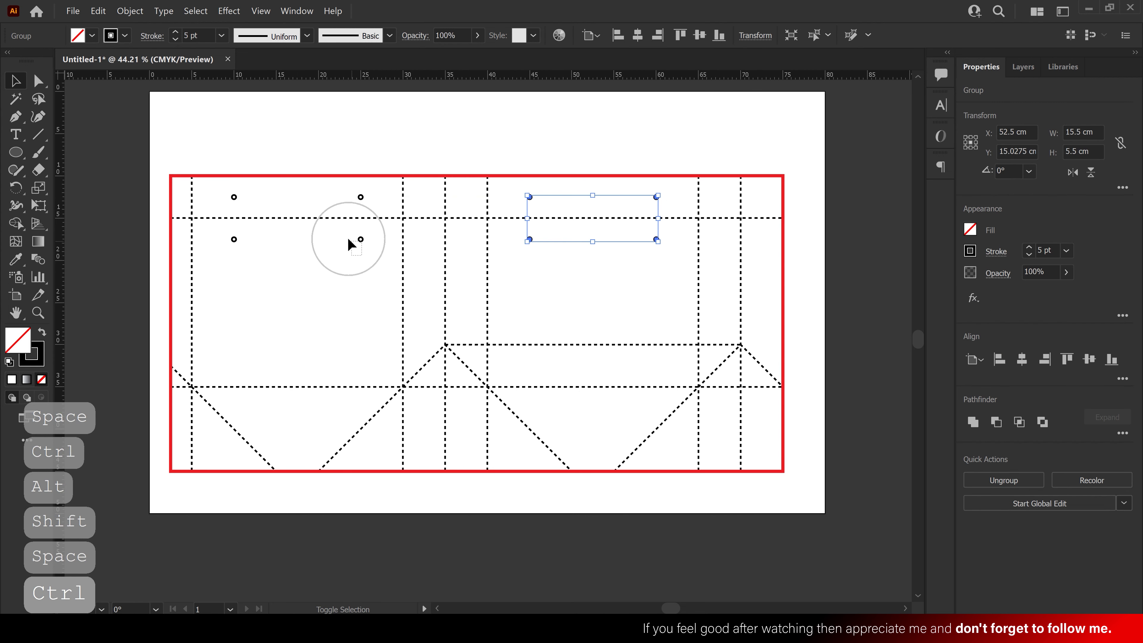
# Change the stroke colour of both circle groups to red.
pyautogui.keyDown('shift'); pyautogui.click(350, 240); pyautogui.keyUp('shift')
pyautogui.click(970, 251)
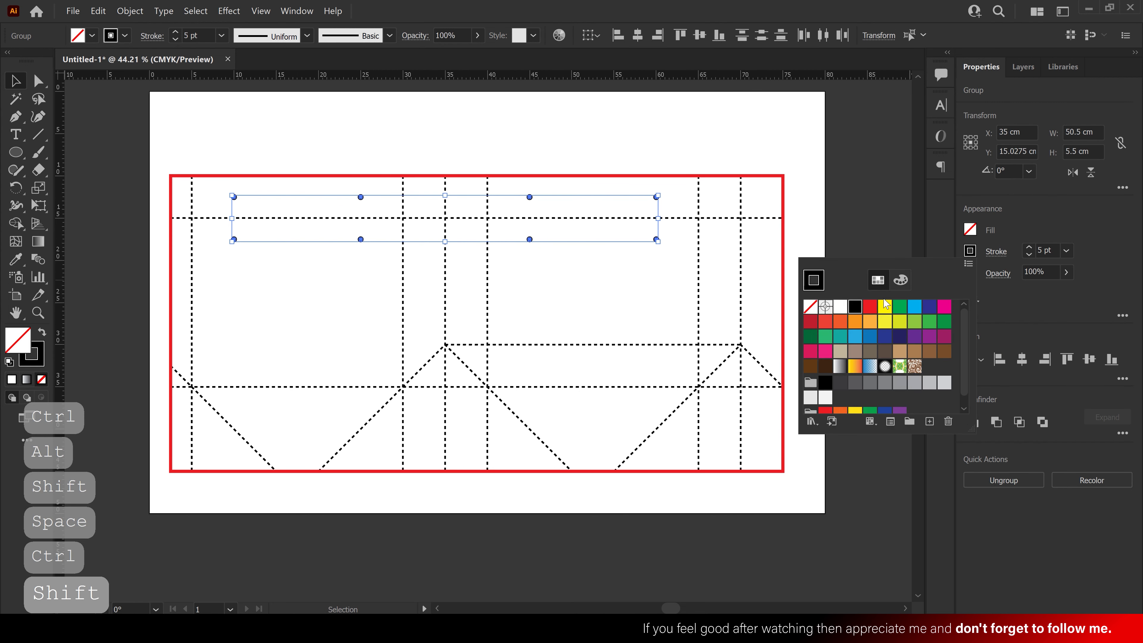
pyautogui.click(870, 307)
pyautogui.click(864, 221)
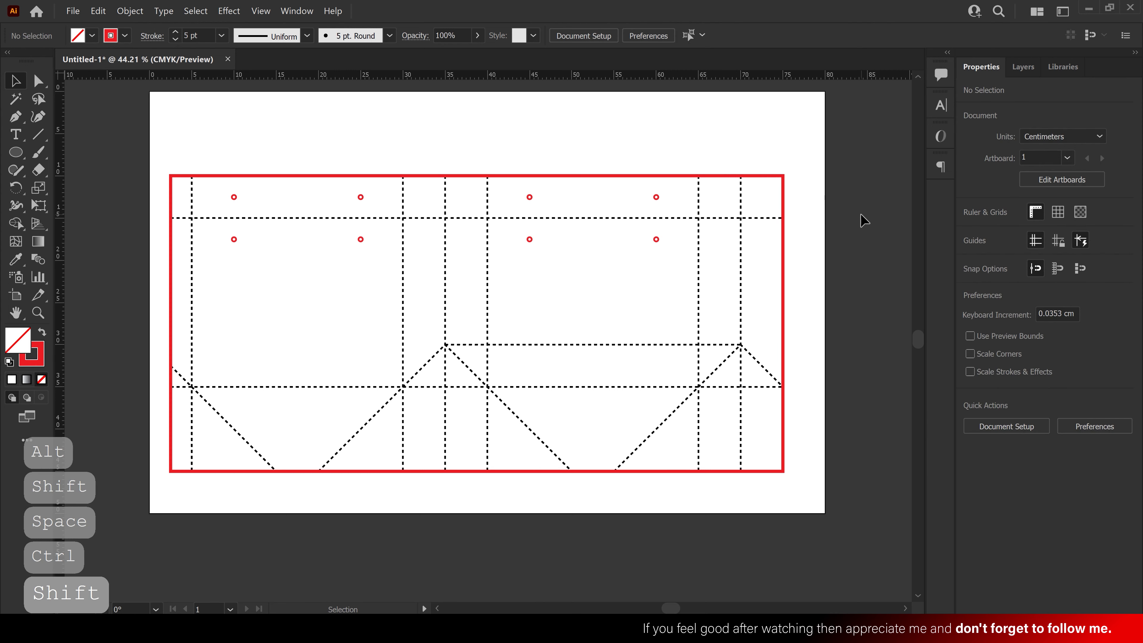
# Set the stroke weight of all dashed fold lines to 3 pt, leaving out the red outline and handle holes.
pyautogui.moveTo(583, 260)
pyautogui.mouseDown()
pyautogui.moveTo(561, 260)
pyautogui.moveTo(611, 270)
pyautogui.moveTo(591, 271)
pyautogui.mouseUp()
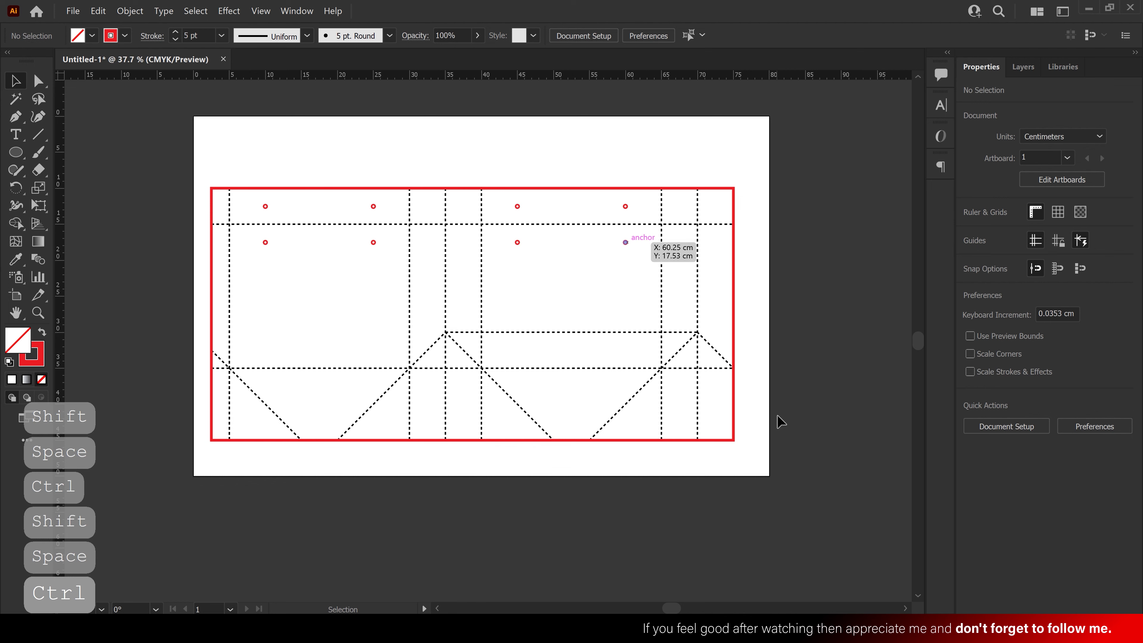
pyautogui.moveTo(783, 465); pyautogui.dragTo(180, 220)
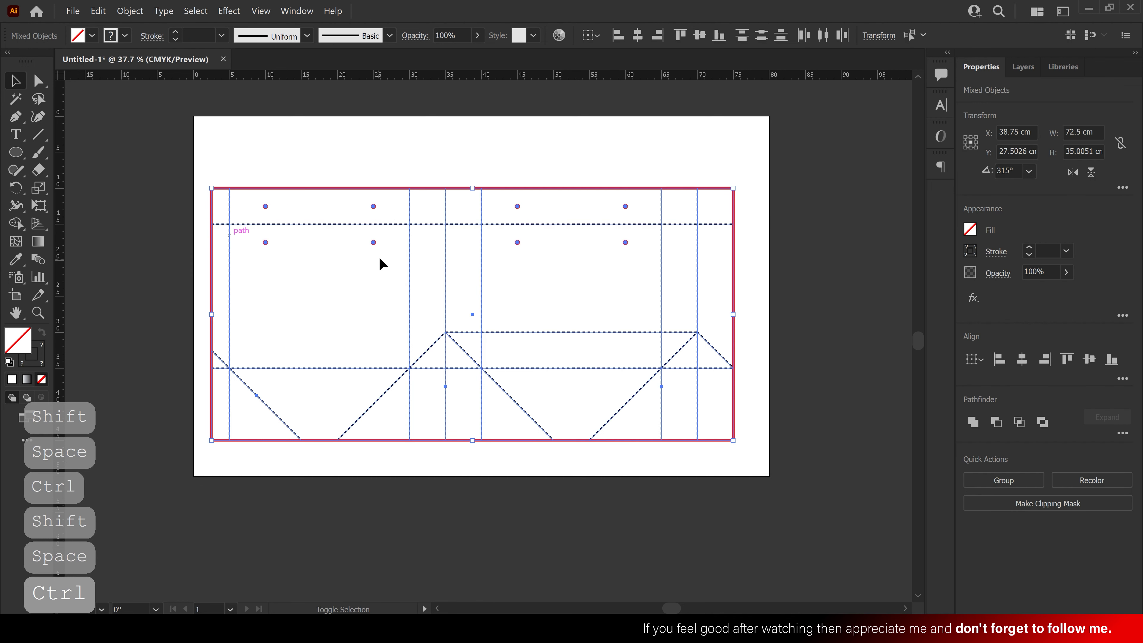
pyautogui.keyDown('shift'); pyautogui.click(370, 242); pyautogui.keyUp('shift')
pyautogui.moveTo(565, 264); pyautogui.dragTo(513, 240)
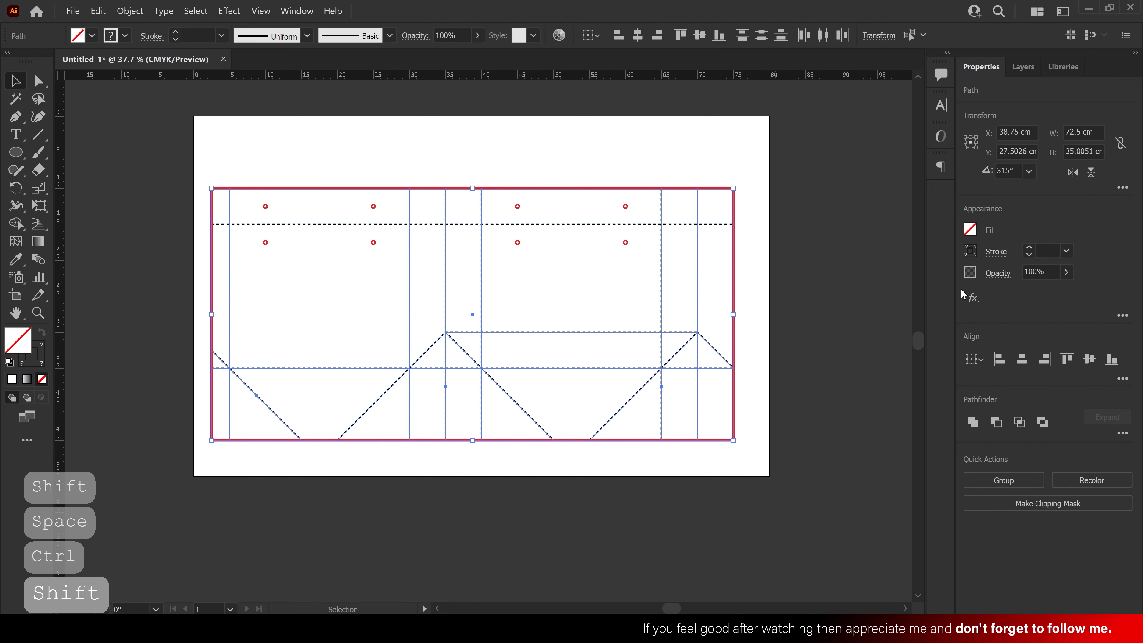
pyautogui.keyDown('shift'); pyautogui.click(733, 275); pyautogui.keyUp('shift')
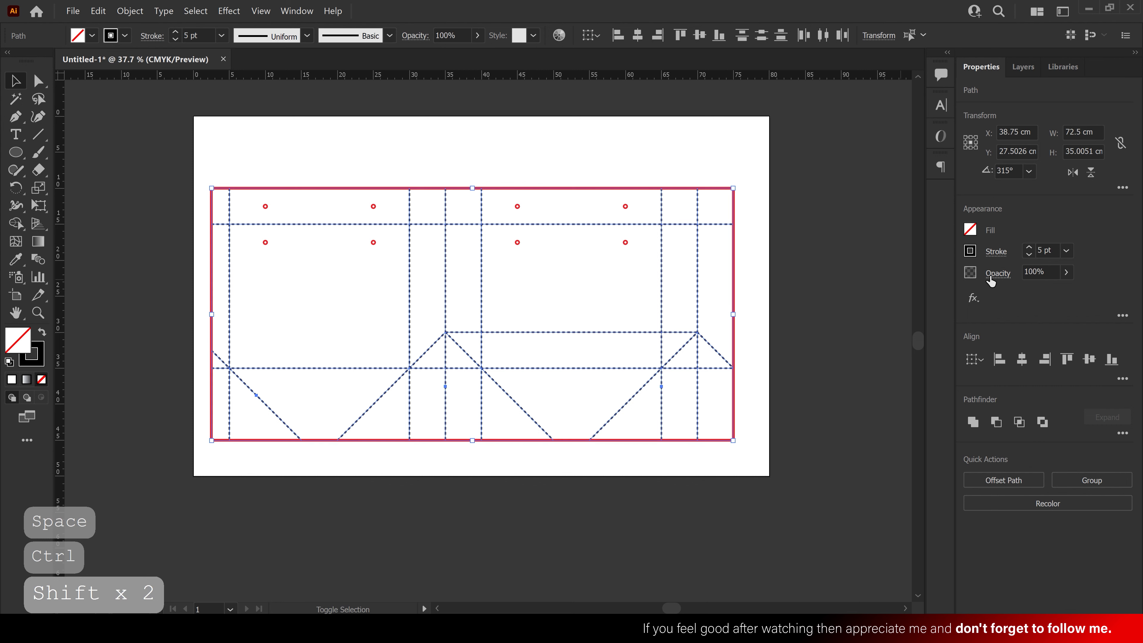
pyautogui.click(1066, 251)
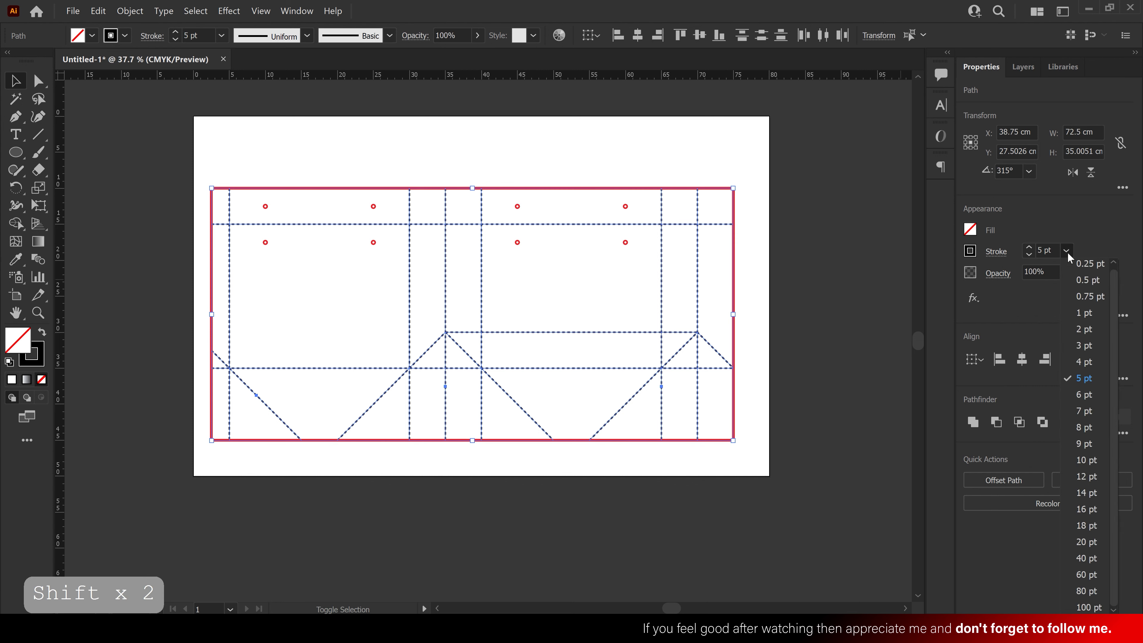
pyautogui.click(1088, 347)
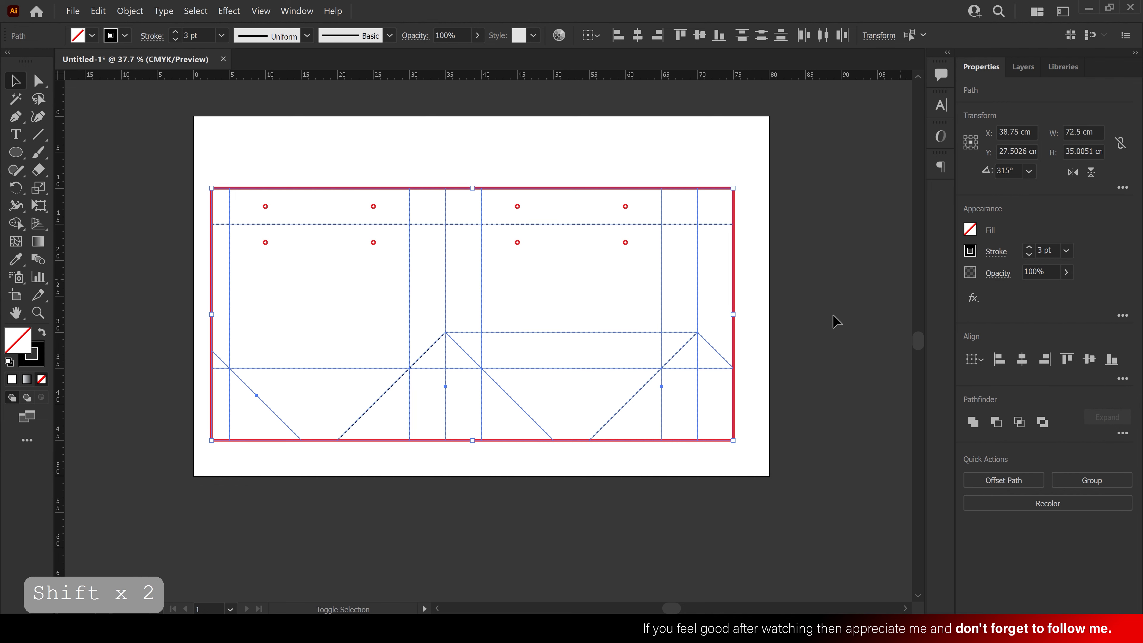
pyautogui.click(799, 309)
# Set the stroke weight of the red outline rectangle to 5 pt.
pyautogui.click(732, 284)
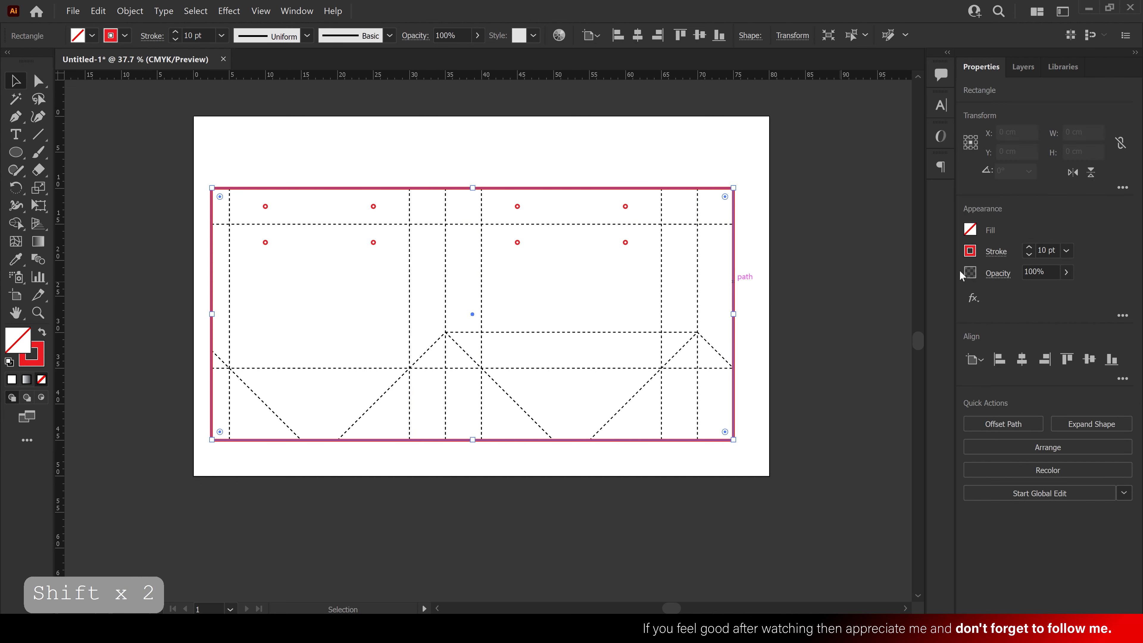
pyautogui.click(1066, 250)
pyautogui.click(1094, 380)
pyautogui.click(791, 322)
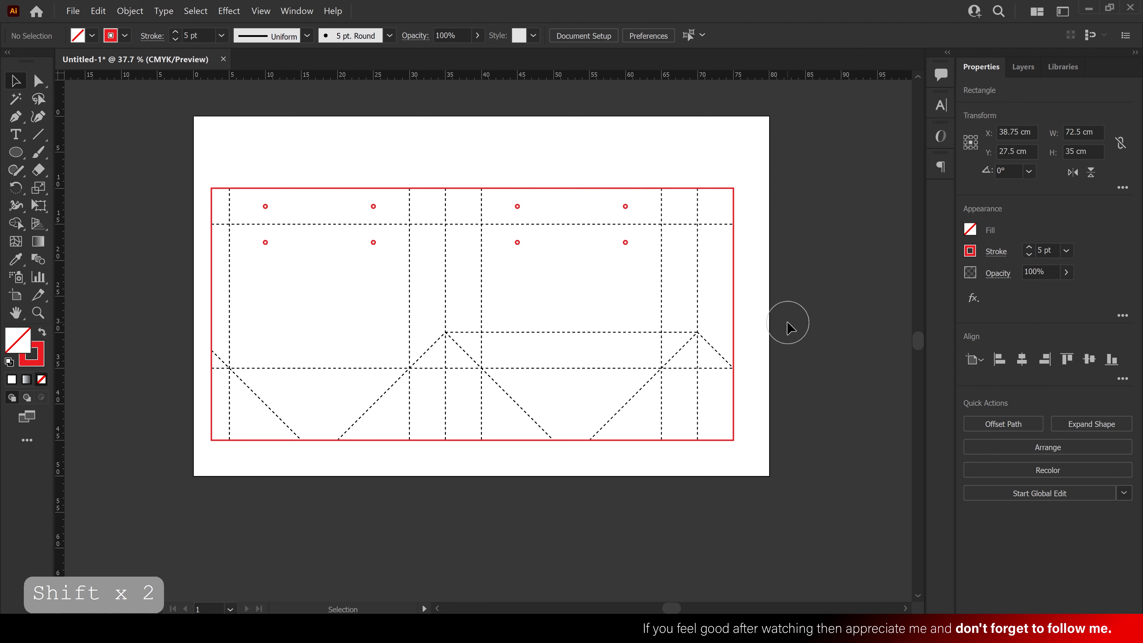
# Group the entire dieline and centre it horizontally and vertically on the artboard.
pyautogui.moveTo(785, 458)
pyautogui.mouseDown()
pyautogui.moveTo(168, 229)
pyautogui.moveTo(145, 184)
pyautogui.mouseUp()
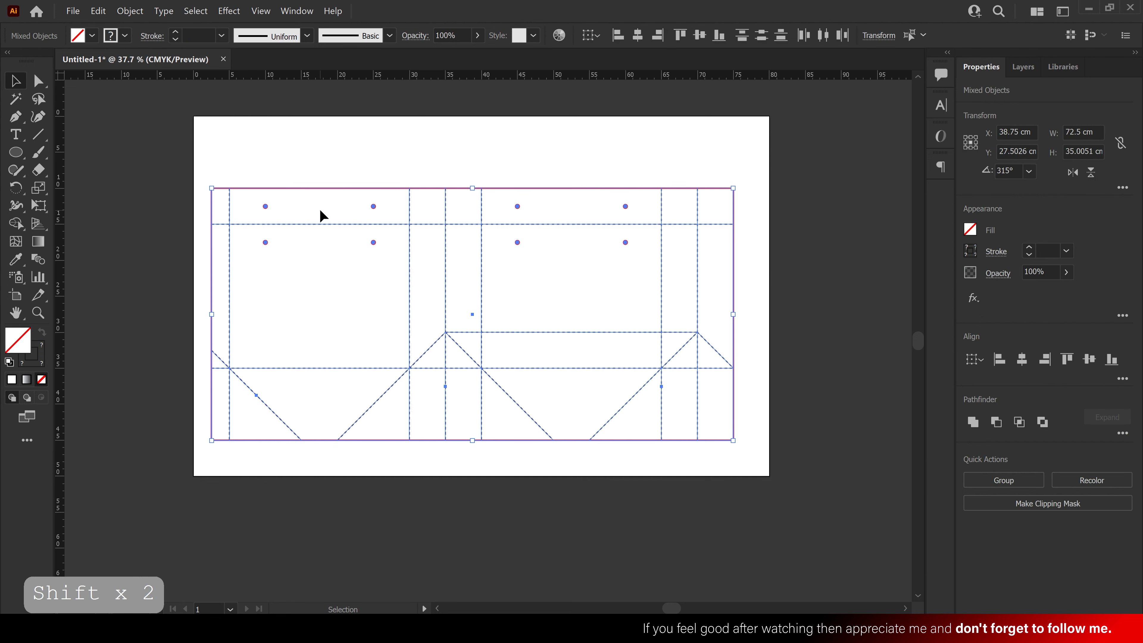
pyautogui.rightClick(321, 212)
pyautogui.click(351, 355)
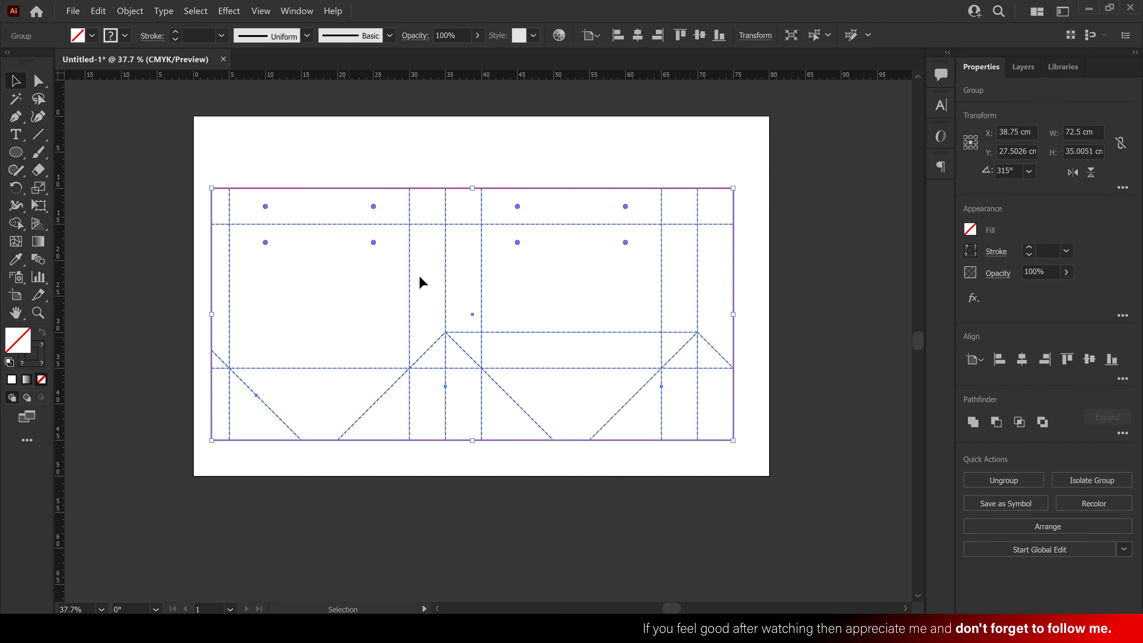
pyautogui.click(637, 35)
pyautogui.click(700, 35)
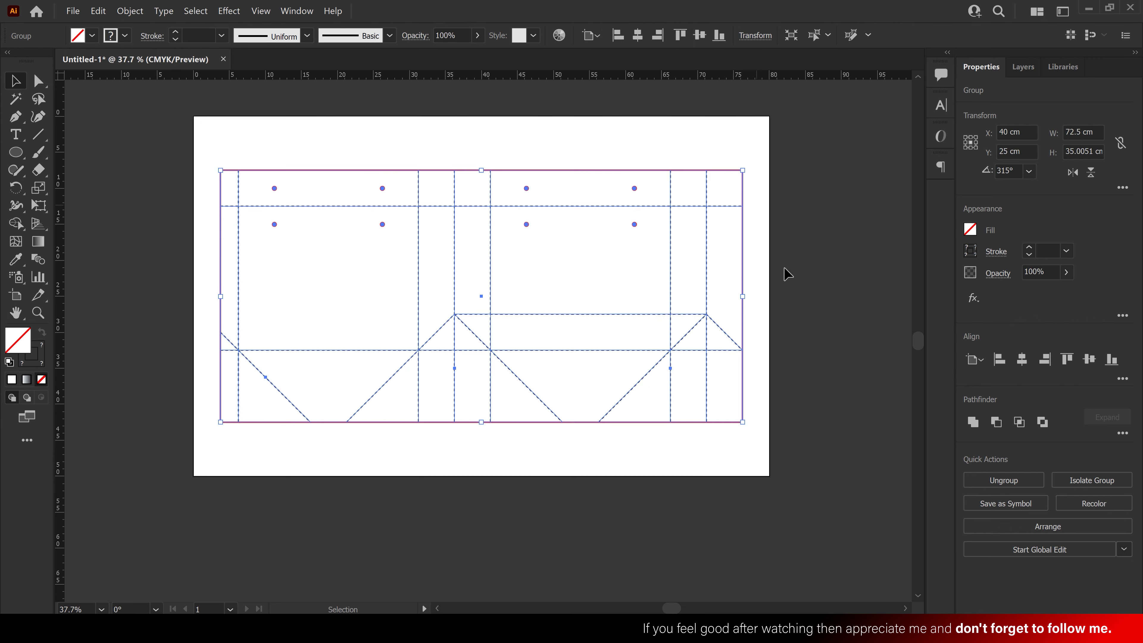
pyautogui.click(789, 276)
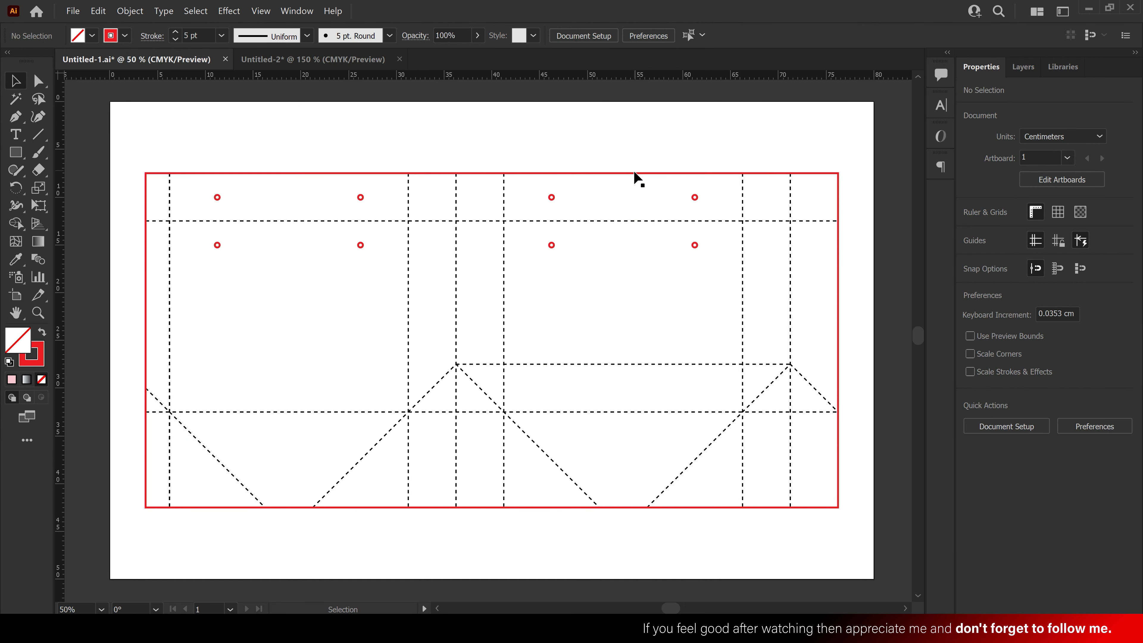
# Set the stroke weight of the whole grouped dieline to 1 pt.
pyautogui.click(635, 174)
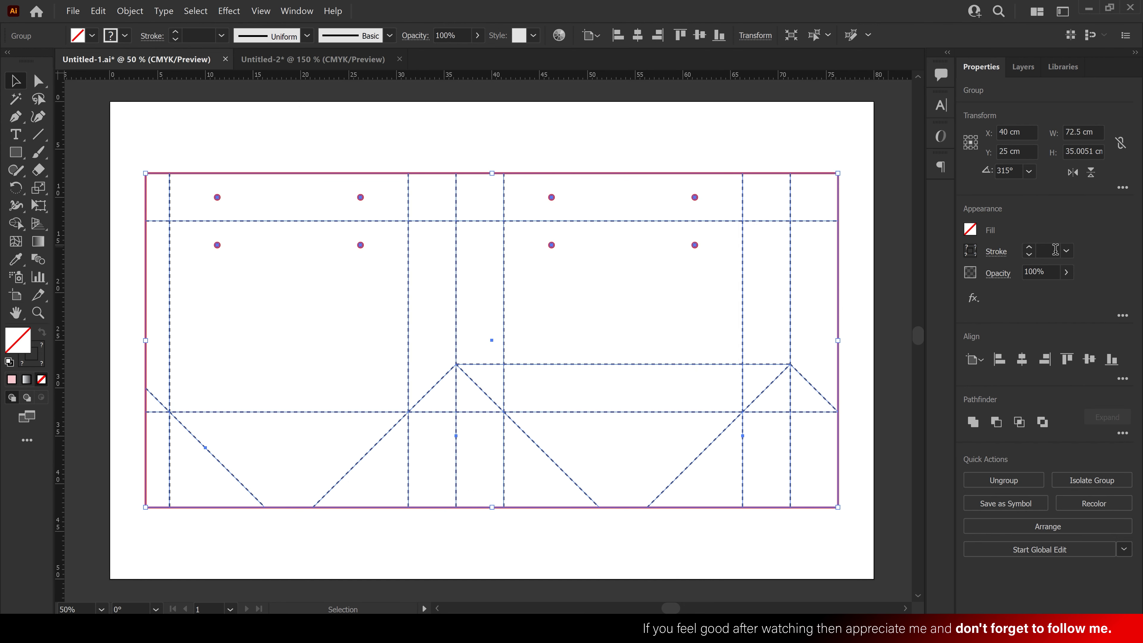
pyautogui.click(1066, 251)
pyautogui.click(1086, 315)
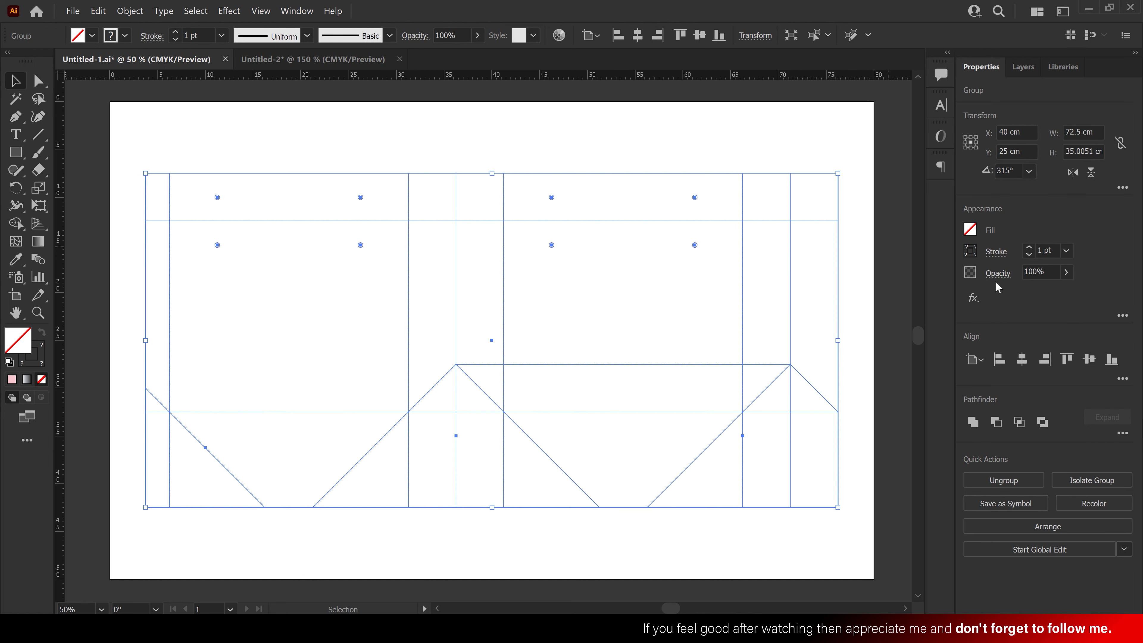
pyautogui.click(850, 281)
# Add a new layer, lock the dieline layer and arrange the new layer beneath it.
pyautogui.click(1023, 69)
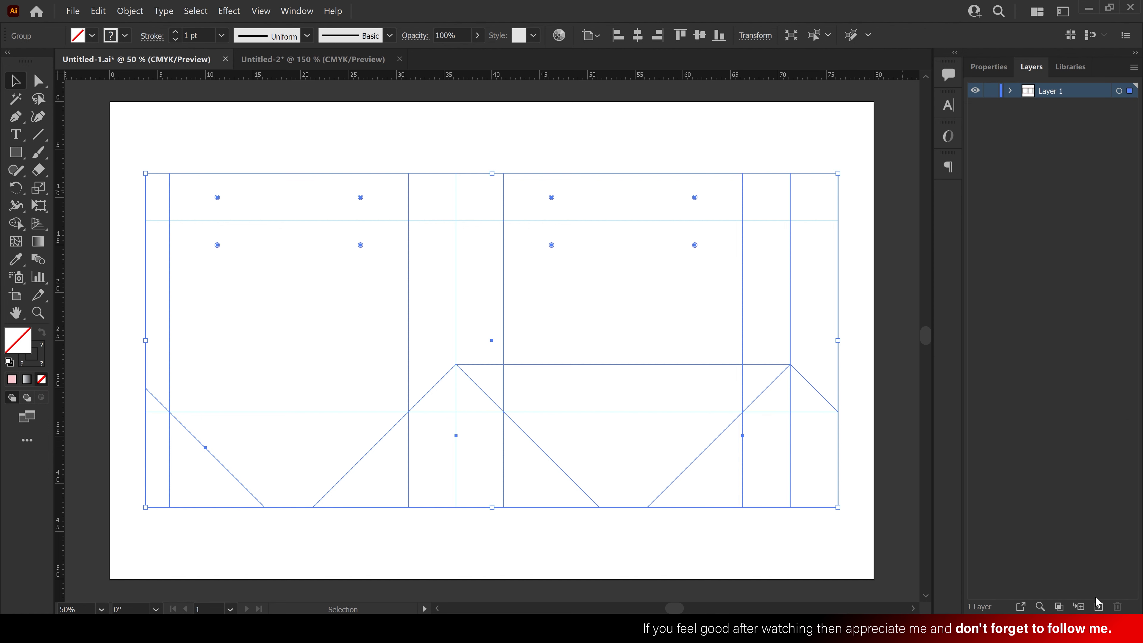
pyautogui.click(1099, 606)
pyautogui.click(992, 106)
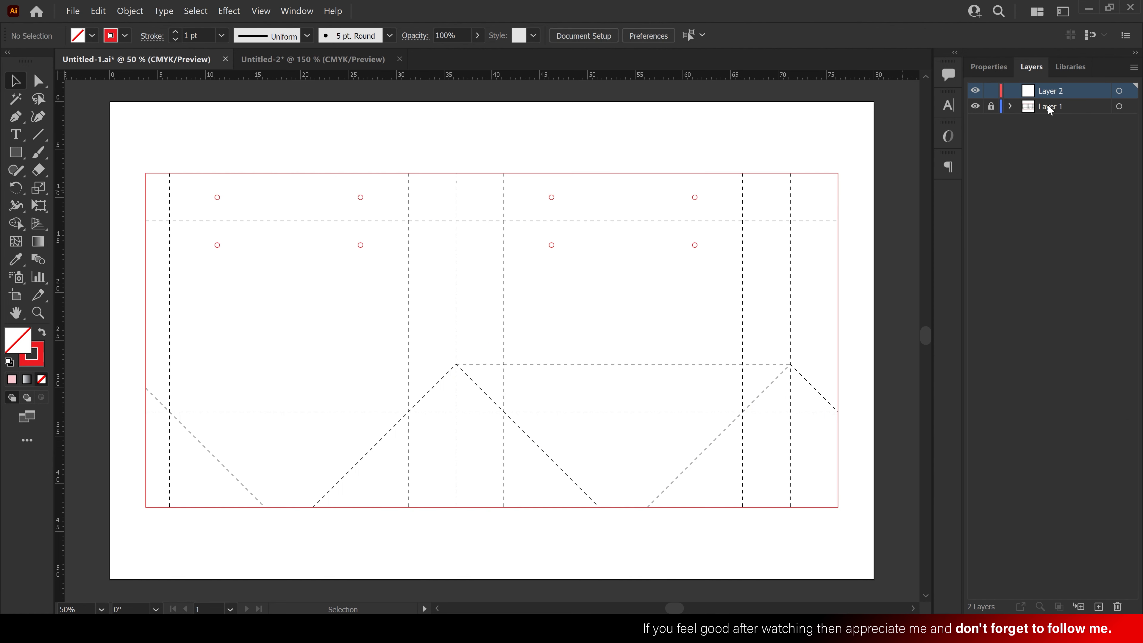
pyautogui.moveTo(1048, 107); pyautogui.dragTo(1061, 88)
pyautogui.click(1051, 111)
# Copy the "her" lettering and the blue and pink swatches from Untitled-2, and return to the dieline document.
pyautogui.click(328, 58)
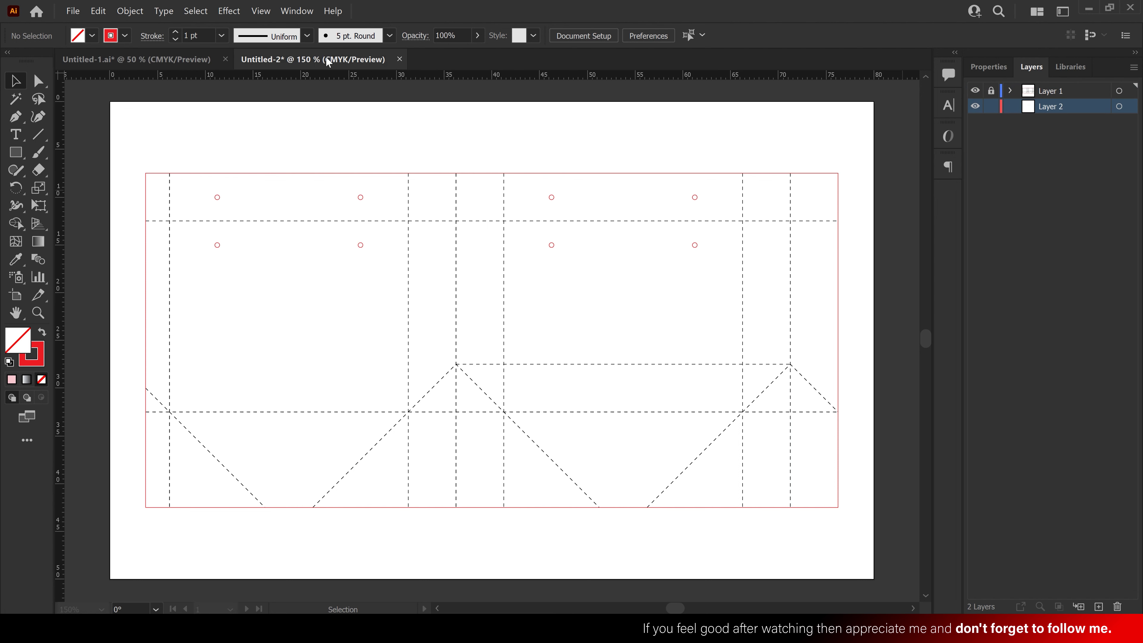
pyautogui.moveTo(235, 170); pyautogui.dragTo(694, 462)
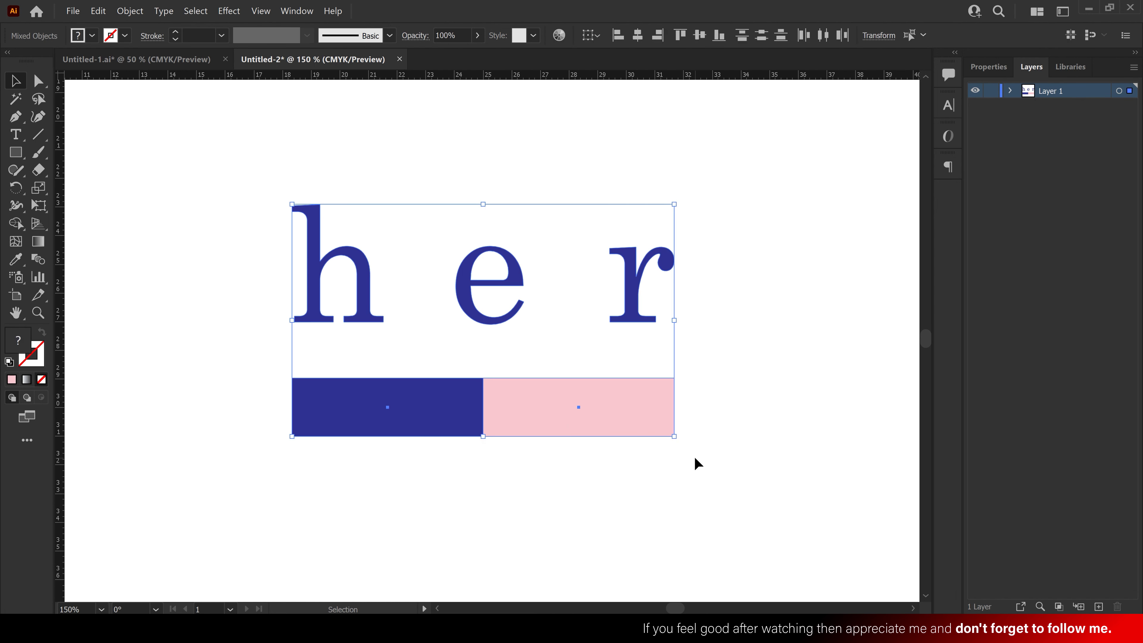
pyautogui.click(99, 12)
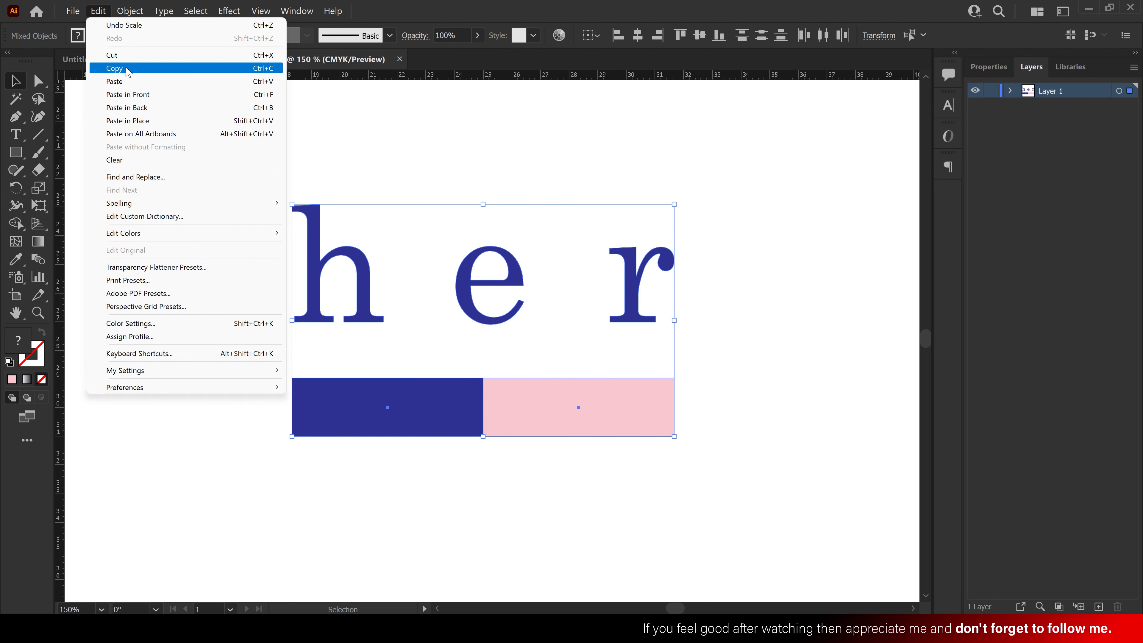
pyautogui.click(140, 68)
pyautogui.click(157, 64)
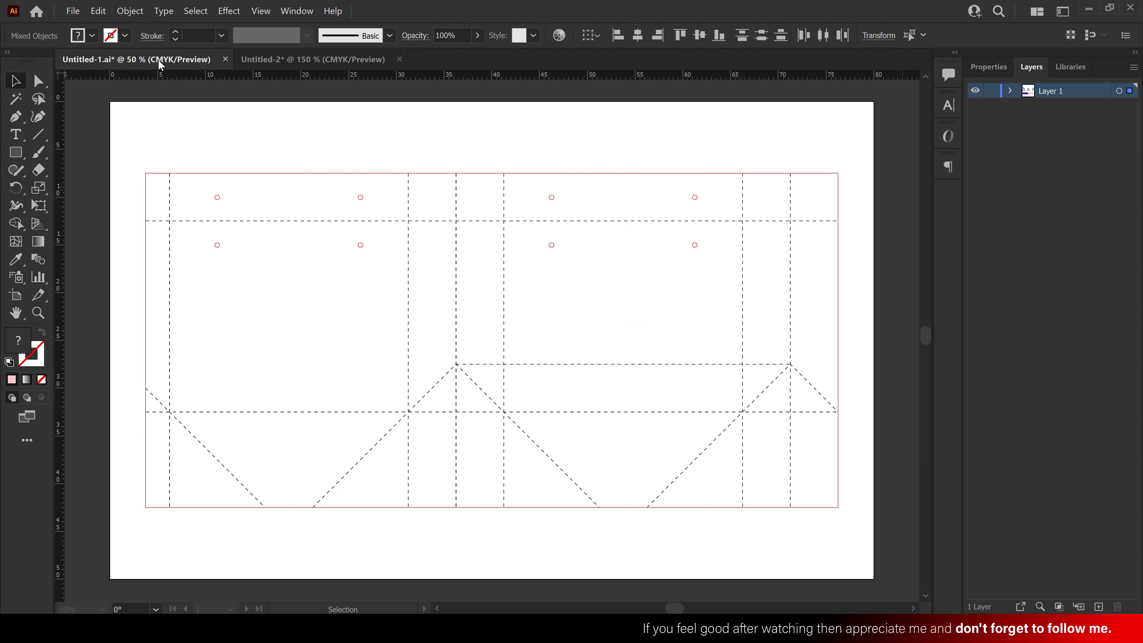
pyautogui.click(99, 12)
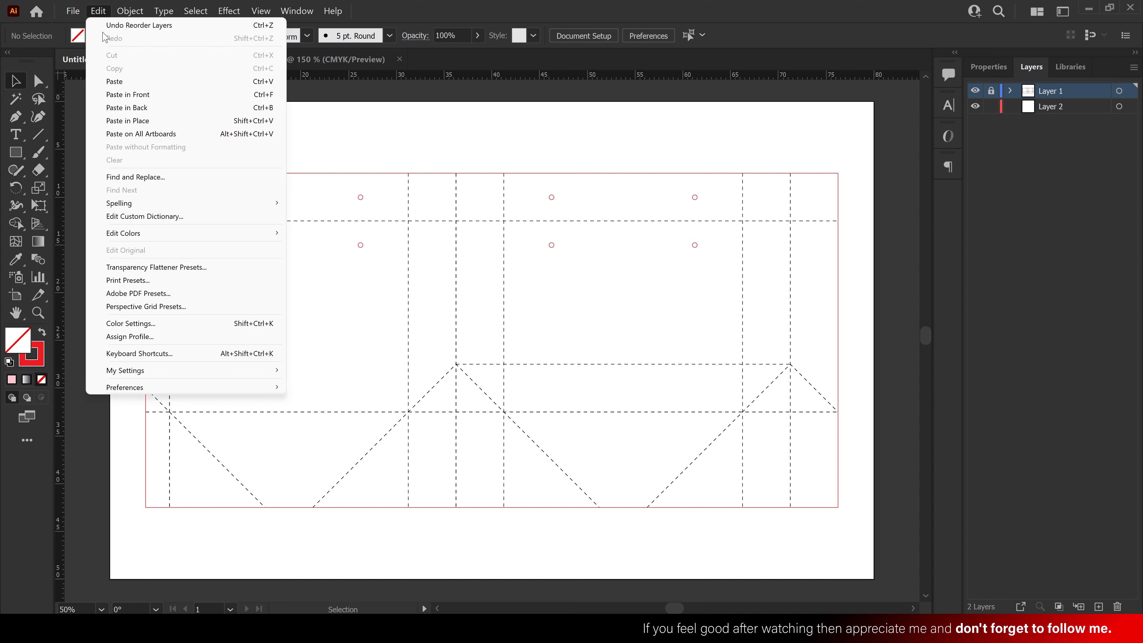
pyautogui.click(142, 81)
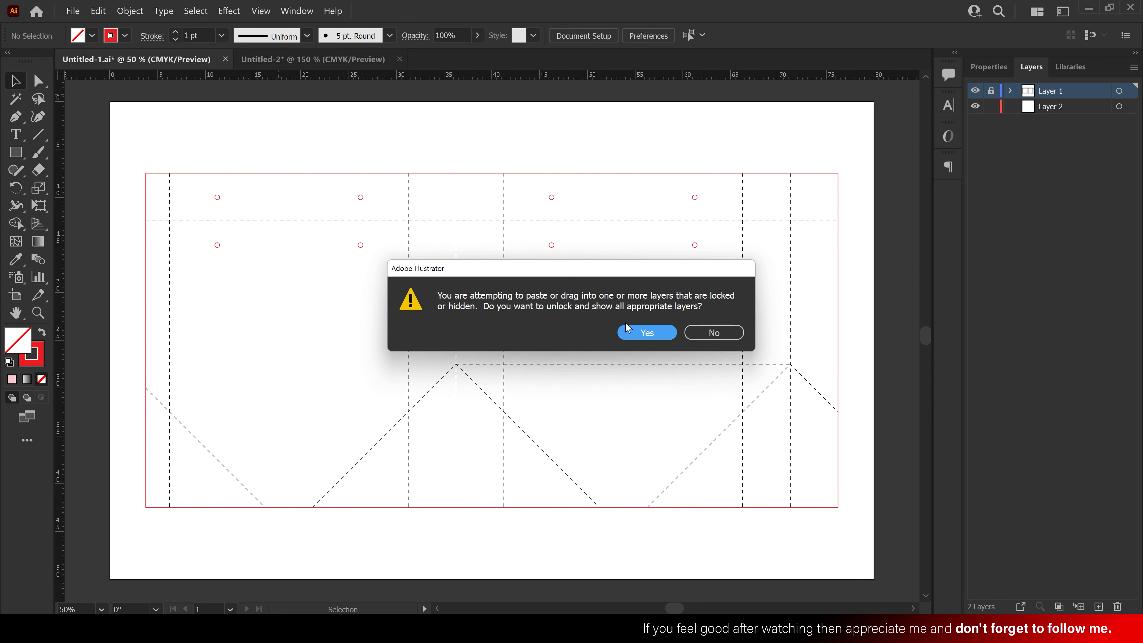
pyautogui.click(709, 332)
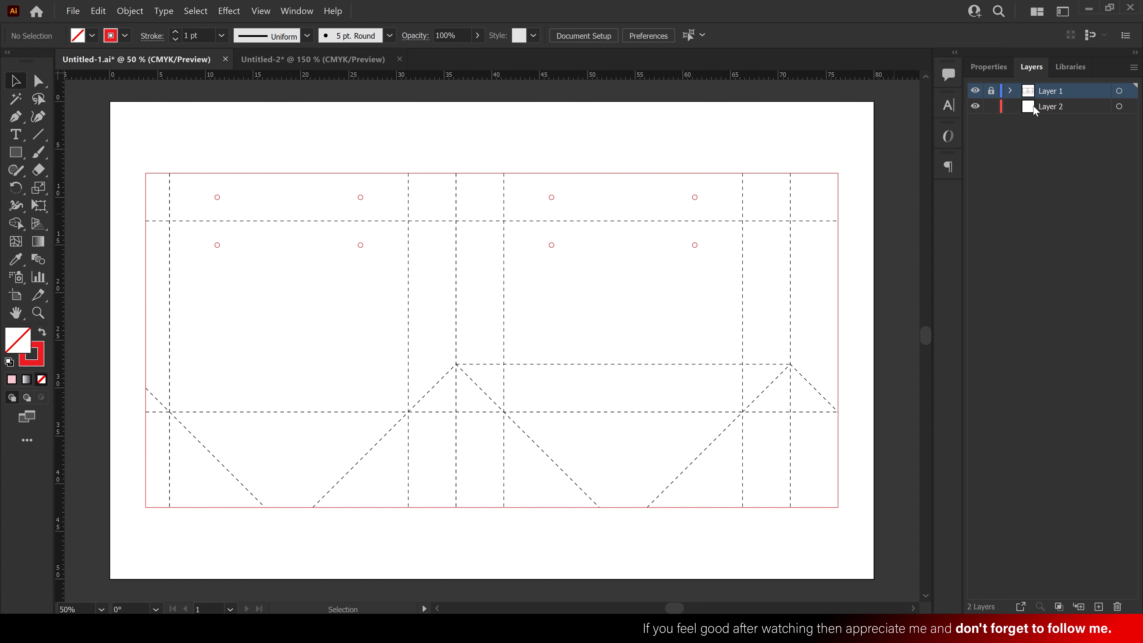
# Paste the copied lettering and swatches into Layer 2 and move them above the dieline.
pyautogui.click(1038, 107)
pyautogui.click(99, 11)
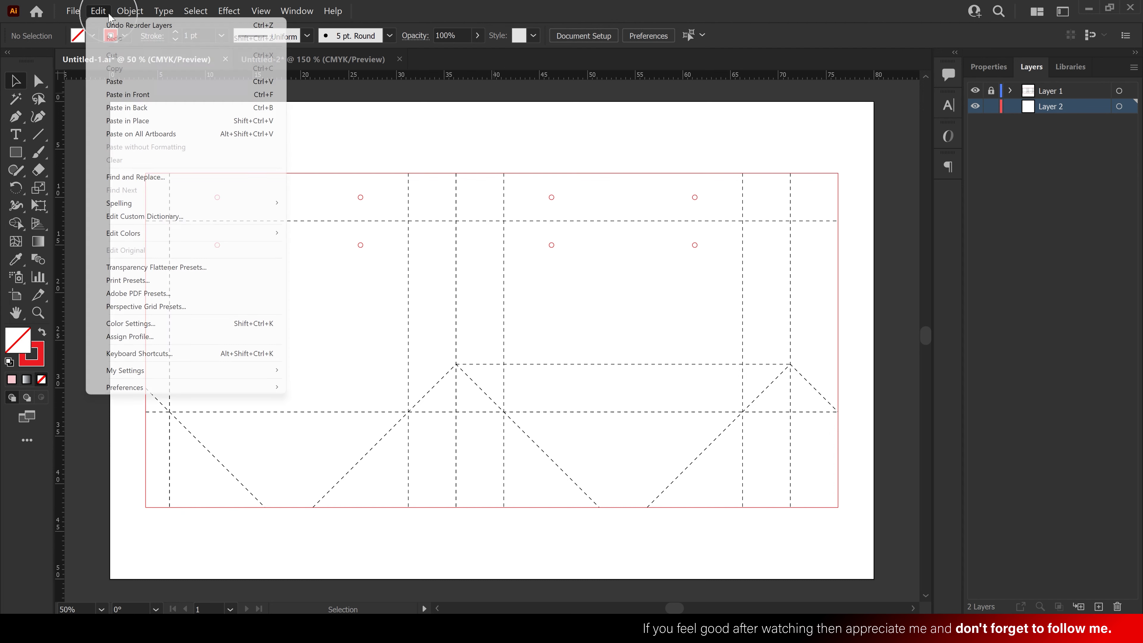
pyautogui.click(118, 77)
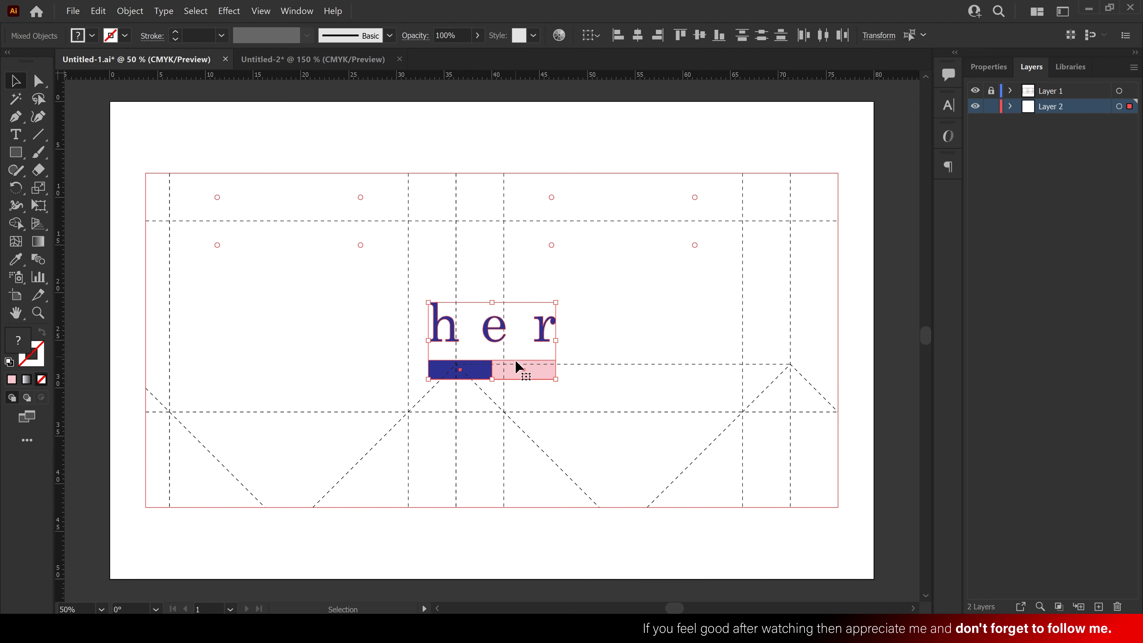
pyautogui.moveTo(516, 367); pyautogui.dragTo(509, 144)
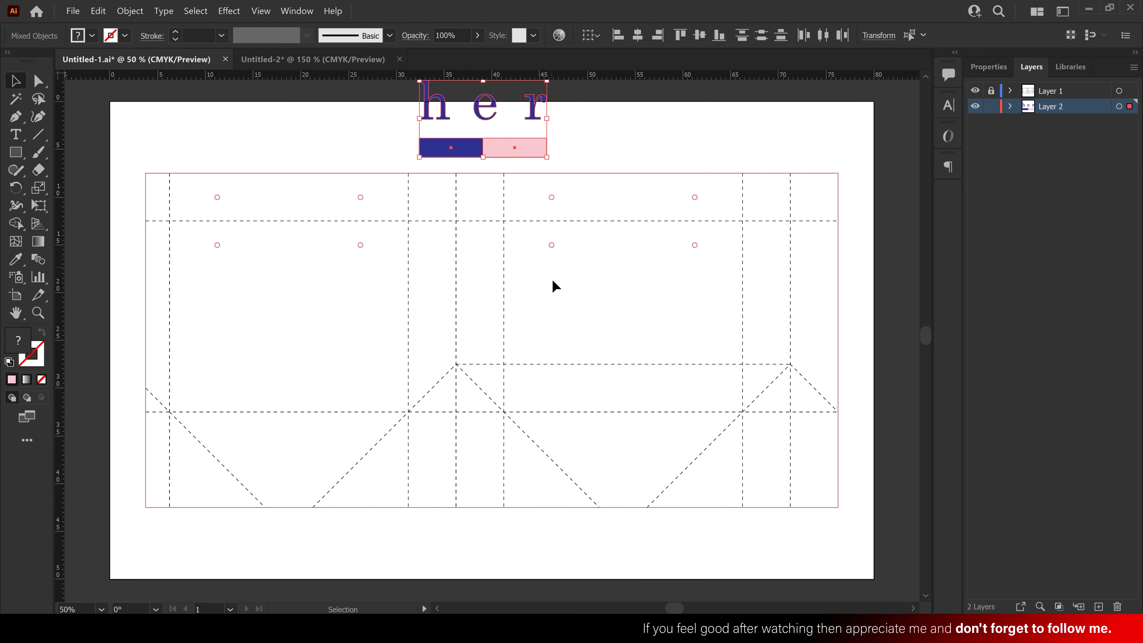
pyautogui.click(556, 286)
# Place the "her" lettering, scaled down, on the second wide panel and shift the two colour swatches slightly upward.
pyautogui.hotkey('ctrl', 'space')
pyautogui.moveTo(555, 286); pyautogui.dragTo(523, 294)
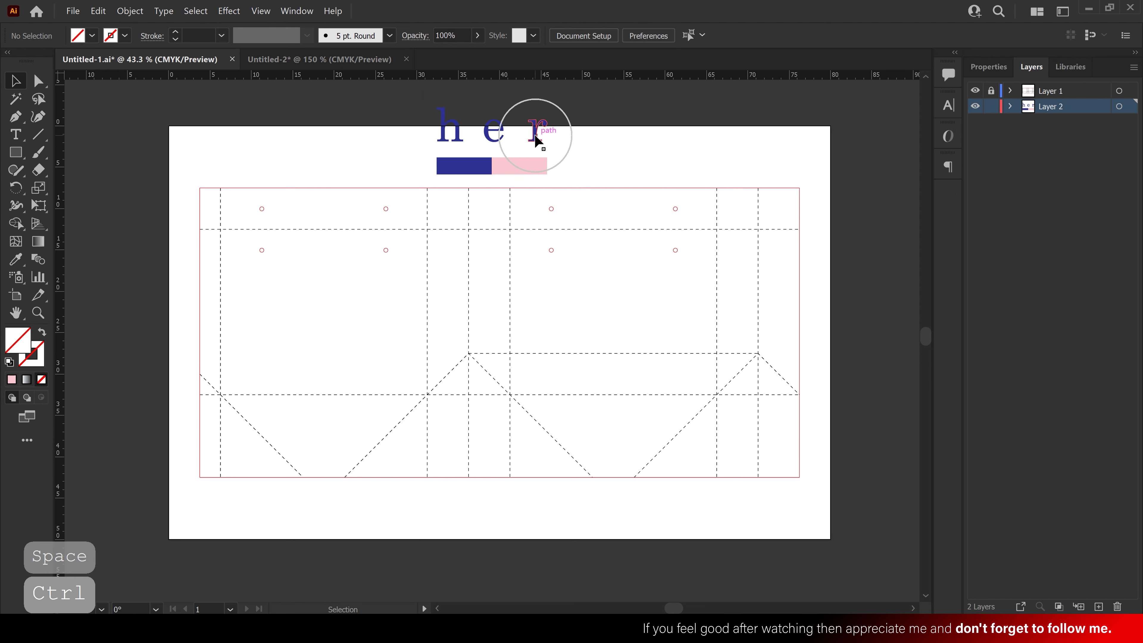
pyautogui.moveTo(537, 141); pyautogui.dragTo(655, 291)
pyautogui.click(585, 184)
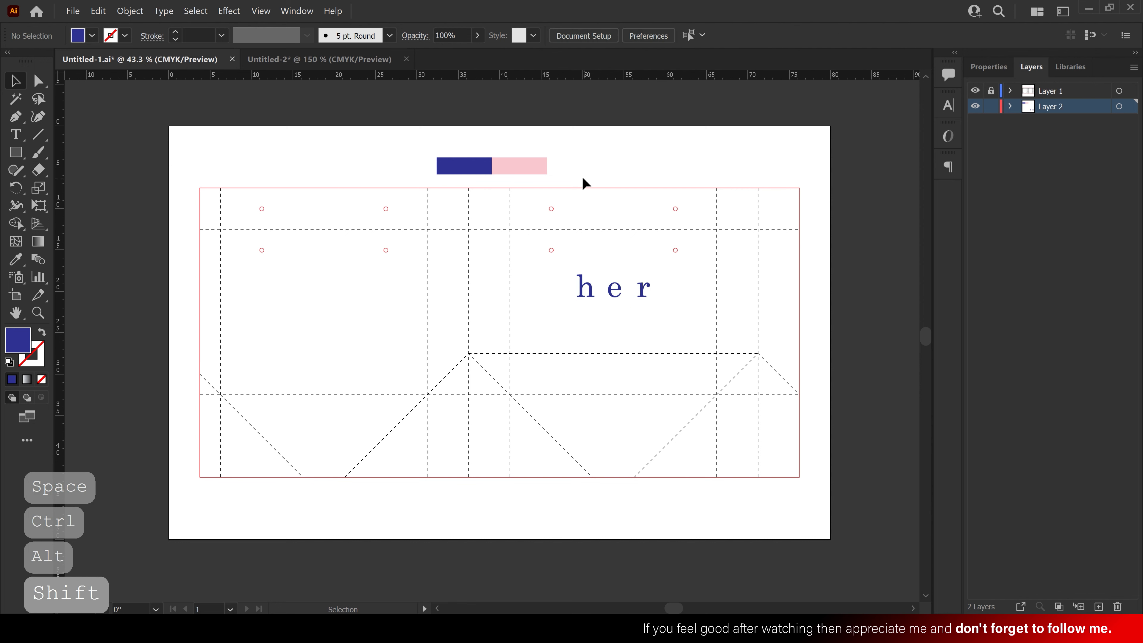
pyautogui.moveTo(506, 163); pyautogui.dragTo(507, 157)
pyautogui.click(587, 147)
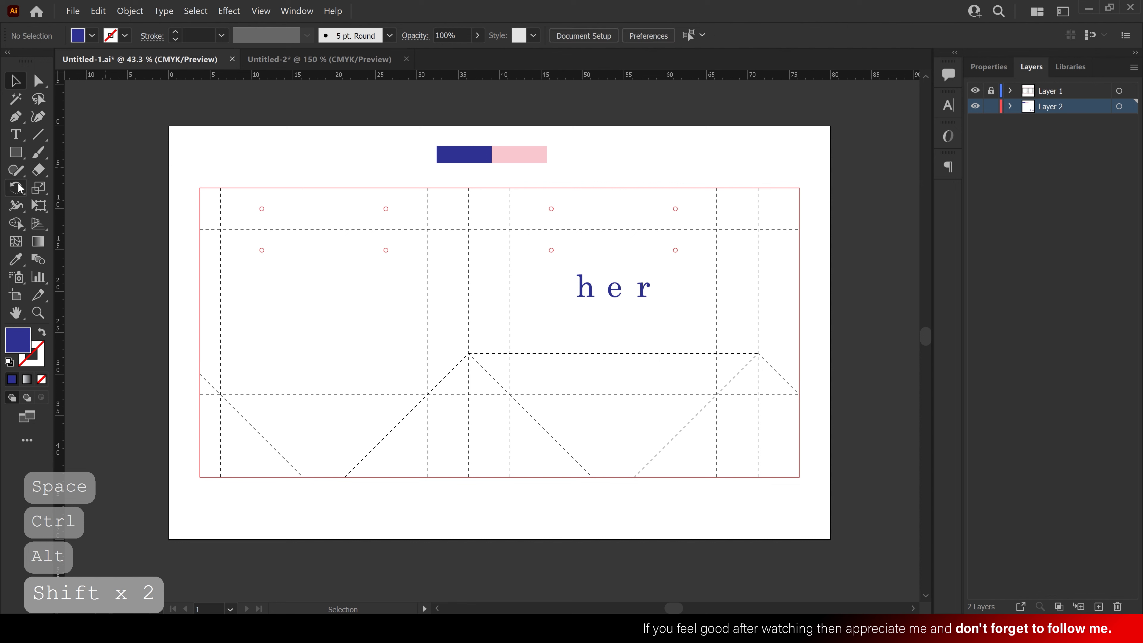
# Draw a rectangle over the second wide panel between the upper and lower fold lines, with a blue stroke and no fill.
pyautogui.click(15, 152)
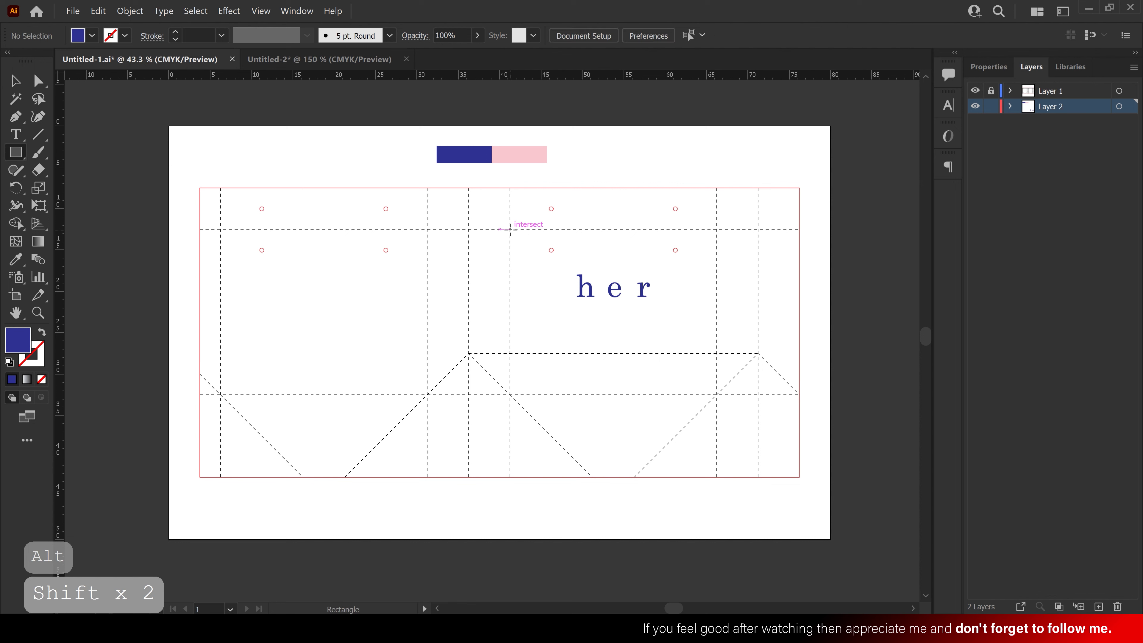
pyautogui.moveTo(510, 230); pyautogui.dragTo(717, 395)
pyautogui.click(15, 82)
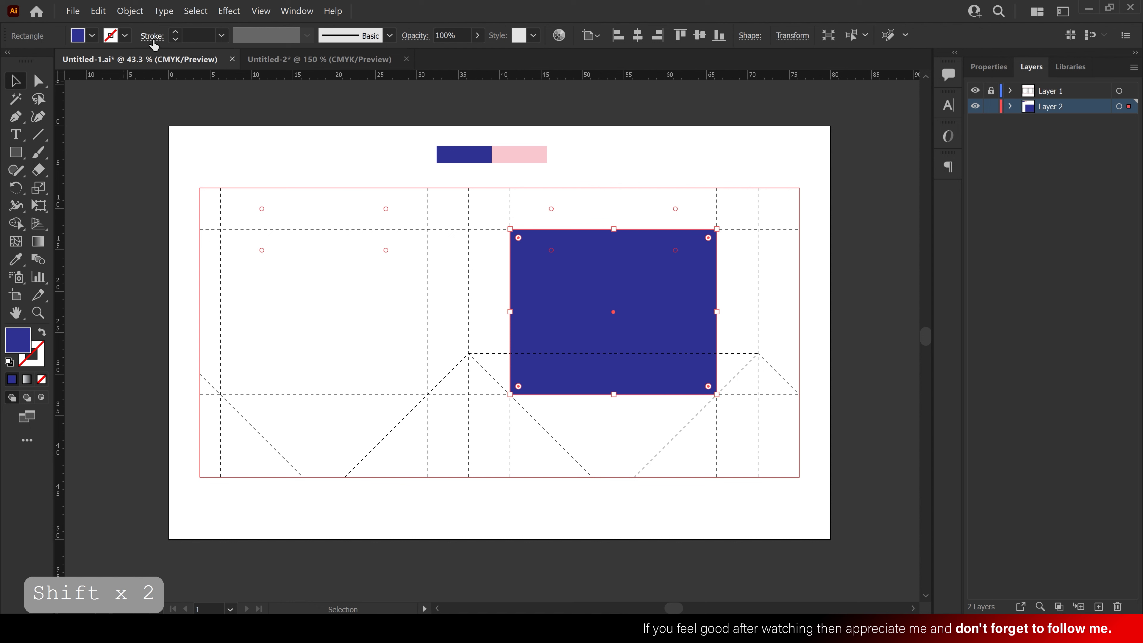
pyautogui.click(44, 334)
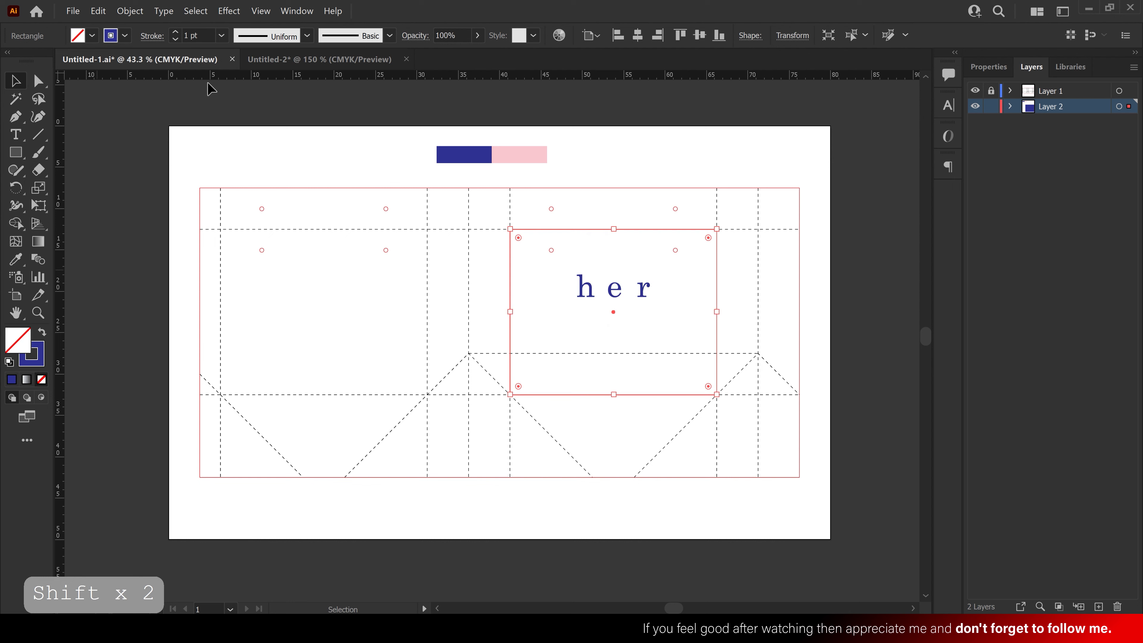
# Set the stroke weight of the blue rectangle on the second wide panel to 30 pt.
pyautogui.click(175, 32)
pyautogui.click(175, 33)
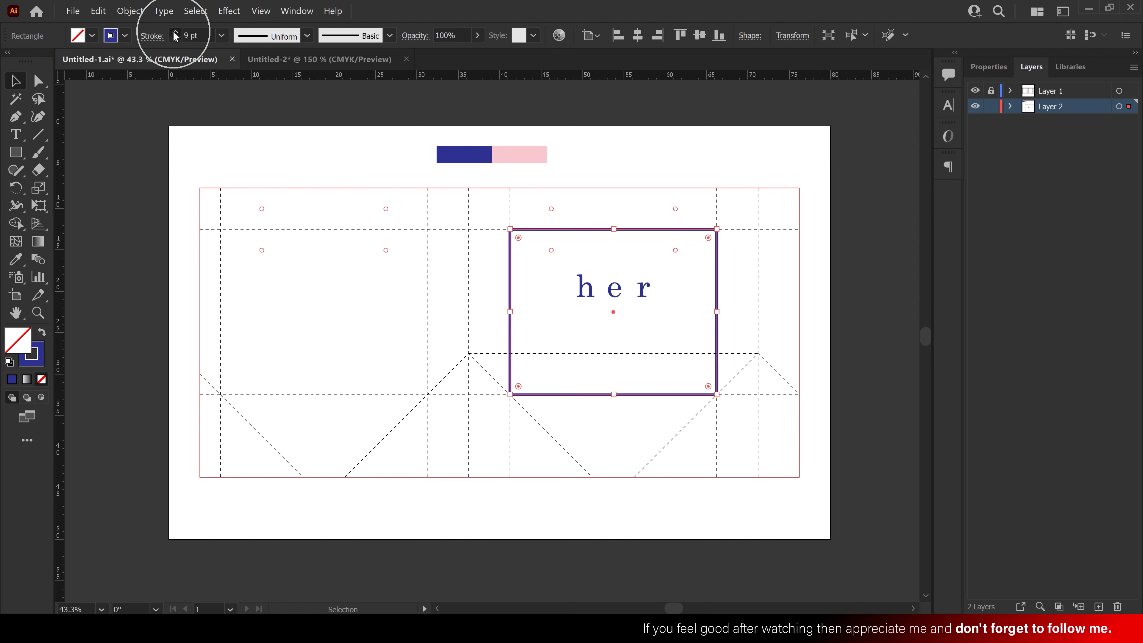
pyautogui.click(175, 32)
pyautogui.click(176, 32)
pyautogui.click(175, 32)
pyautogui.click(175, 32)
pyautogui.click(175, 32)
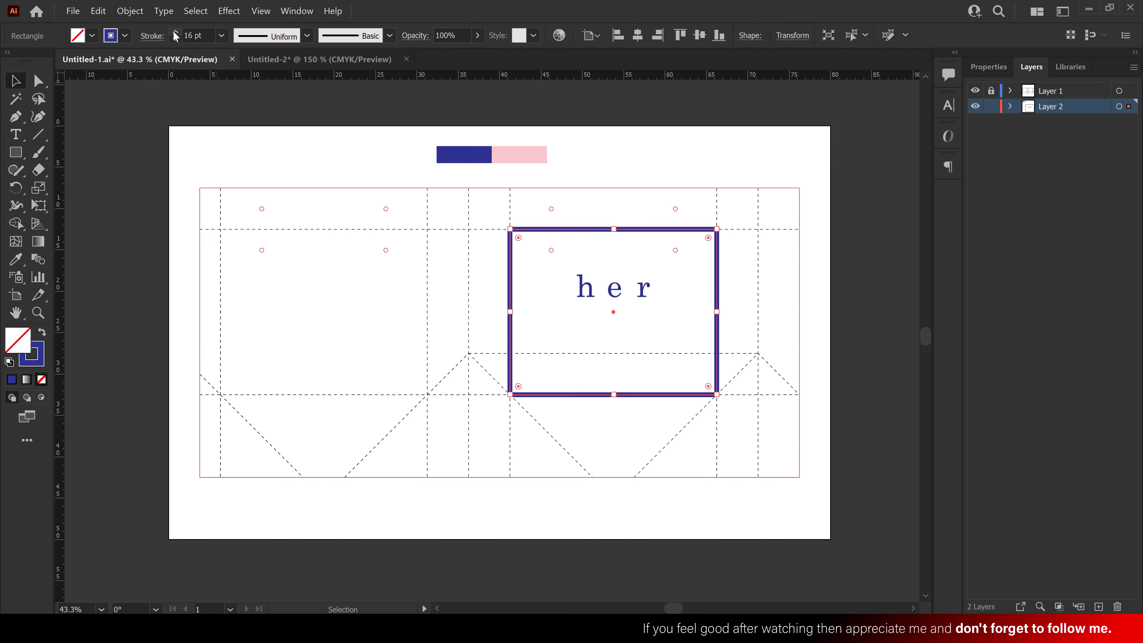
pyautogui.click(175, 33)
pyautogui.click(176, 32)
pyautogui.click(175, 32)
pyautogui.click(175, 32)
pyautogui.click(175, 32)
pyautogui.click(175, 33)
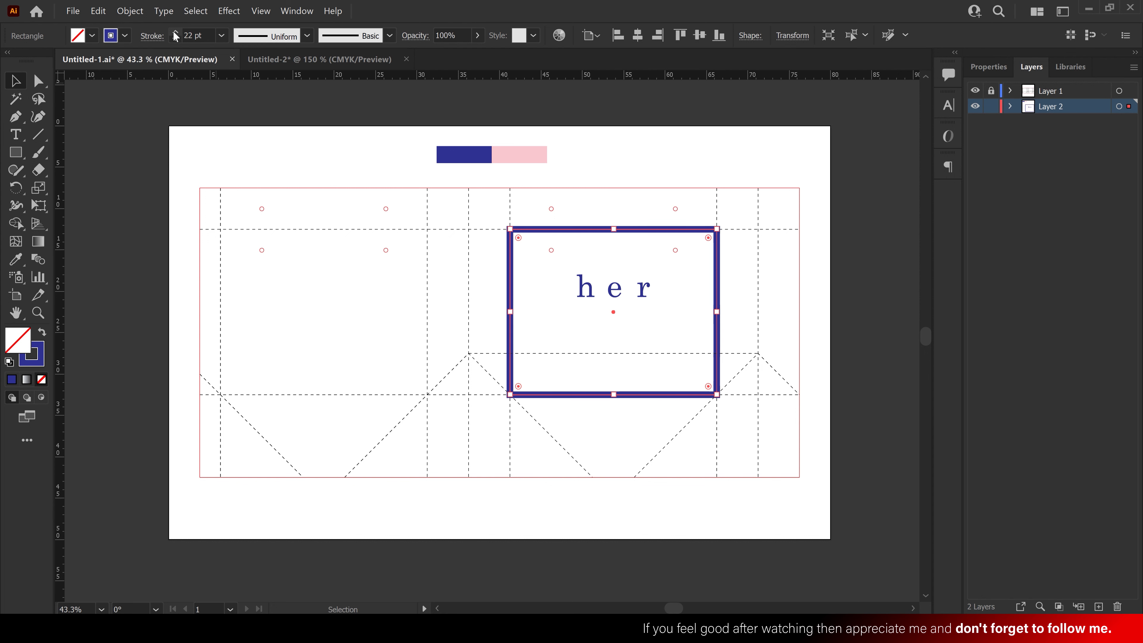
pyautogui.click(198, 35)
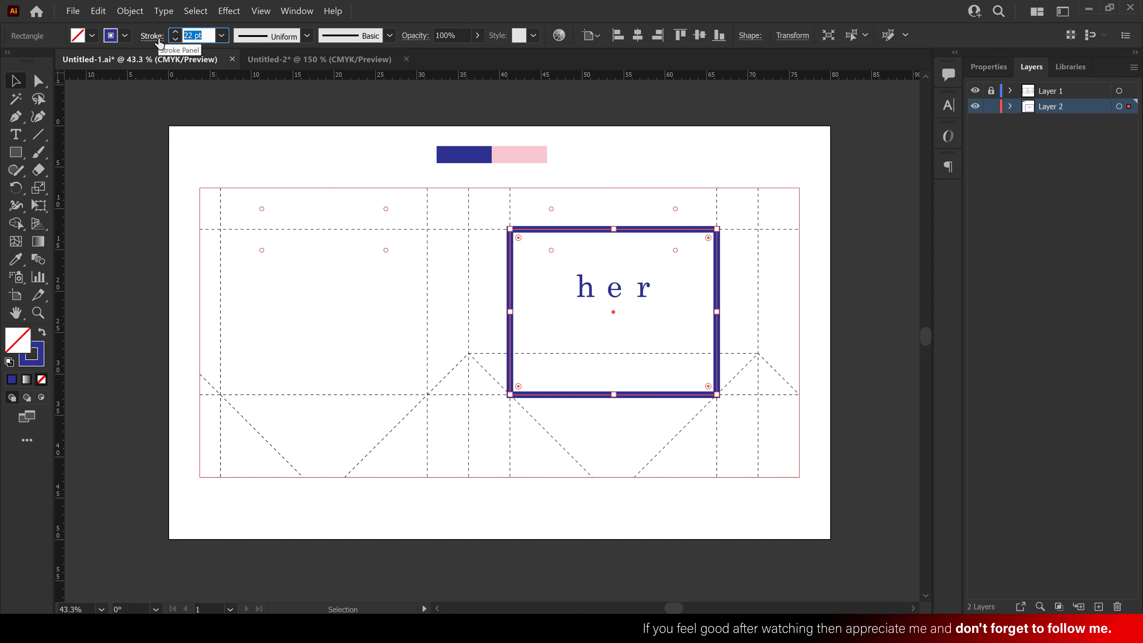
pyautogui.write('30')
pyautogui.press('Return')
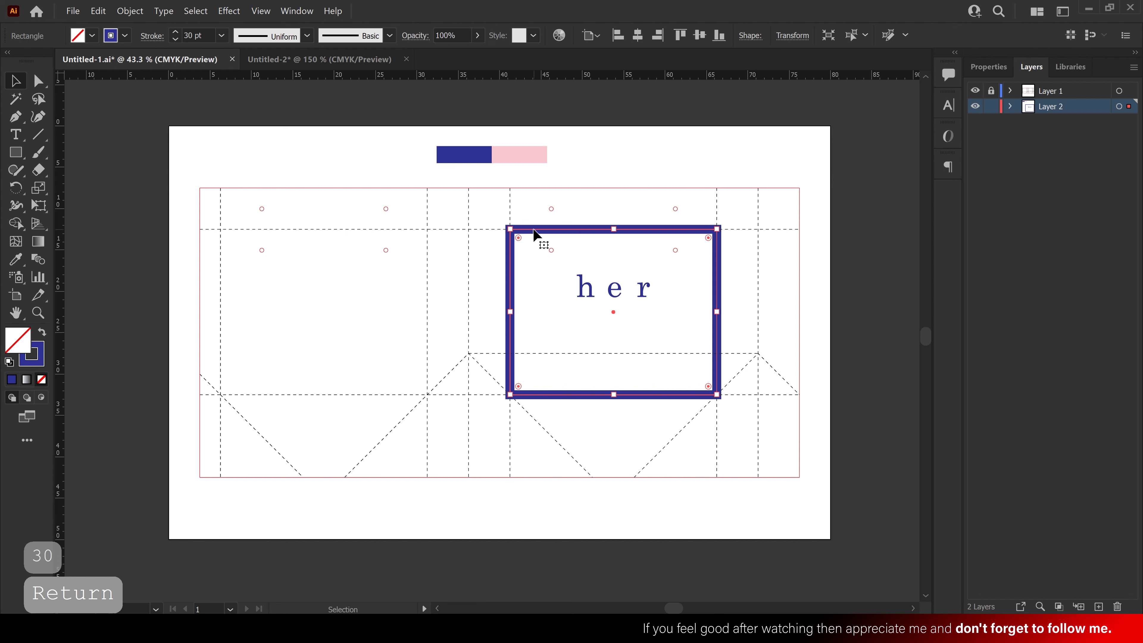
# Scale the "her" lettering down slightly about its centre, and duplicate the lettering with its blue frame onto the first wide panel.
pyautogui.moveTo(535, 232); pyautogui.dragTo(246, 222)
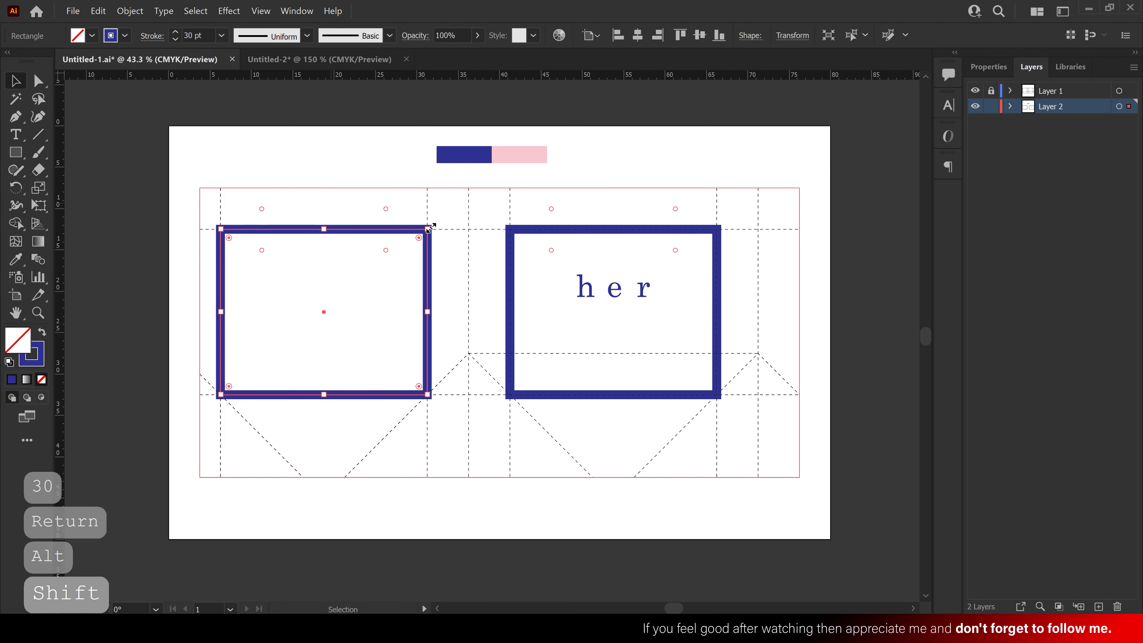
pyautogui.press('Delete')
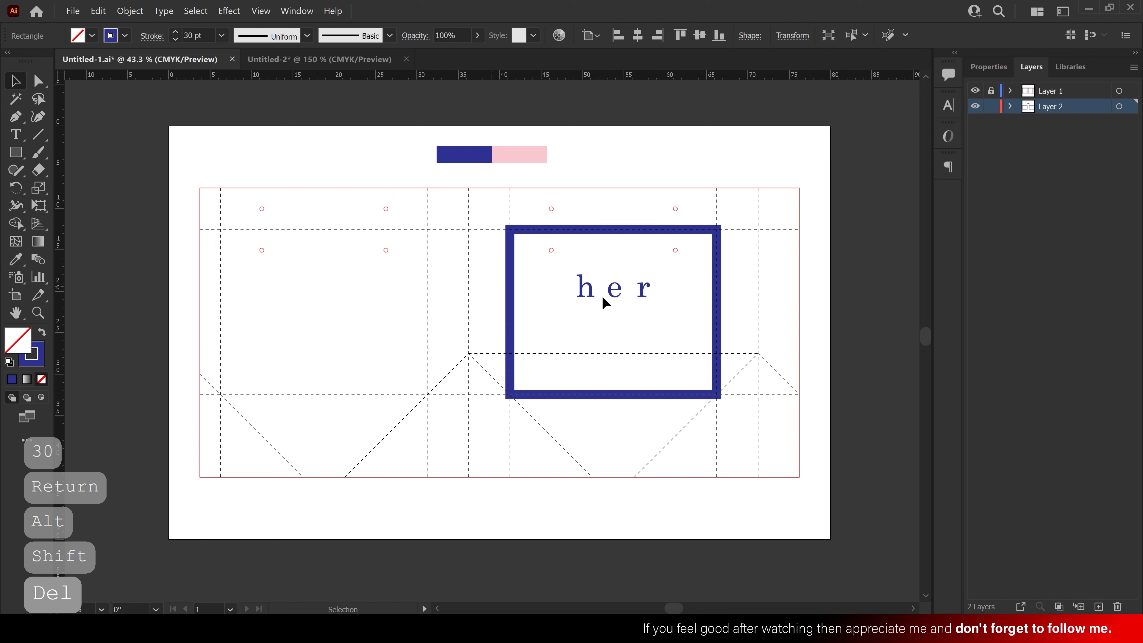
pyautogui.moveTo(642, 294); pyautogui.dragTo(617, 293)
pyautogui.hotkey('ctrl', 'space')
pyautogui.click(728, 318)
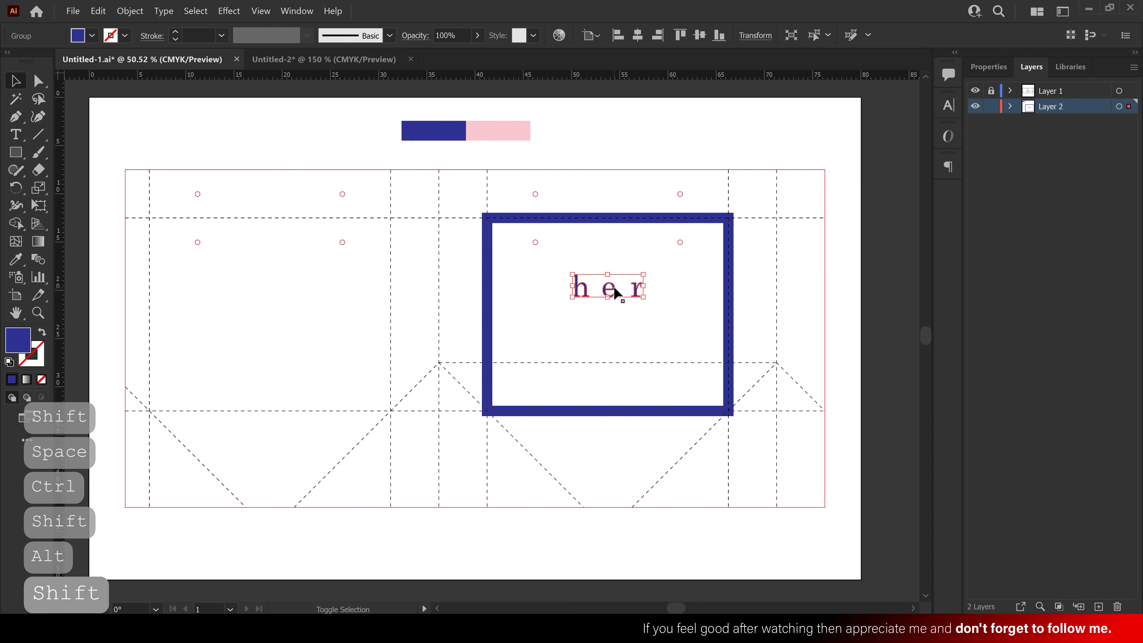
pyautogui.keyDown('shift'); pyautogui.click(728, 311); pyautogui.keyUp('shift')
pyautogui.moveTo(732, 306); pyautogui.dragTo(392, 285)
pyautogui.click(459, 283)
pyautogui.scroll(-1, 444, 288)
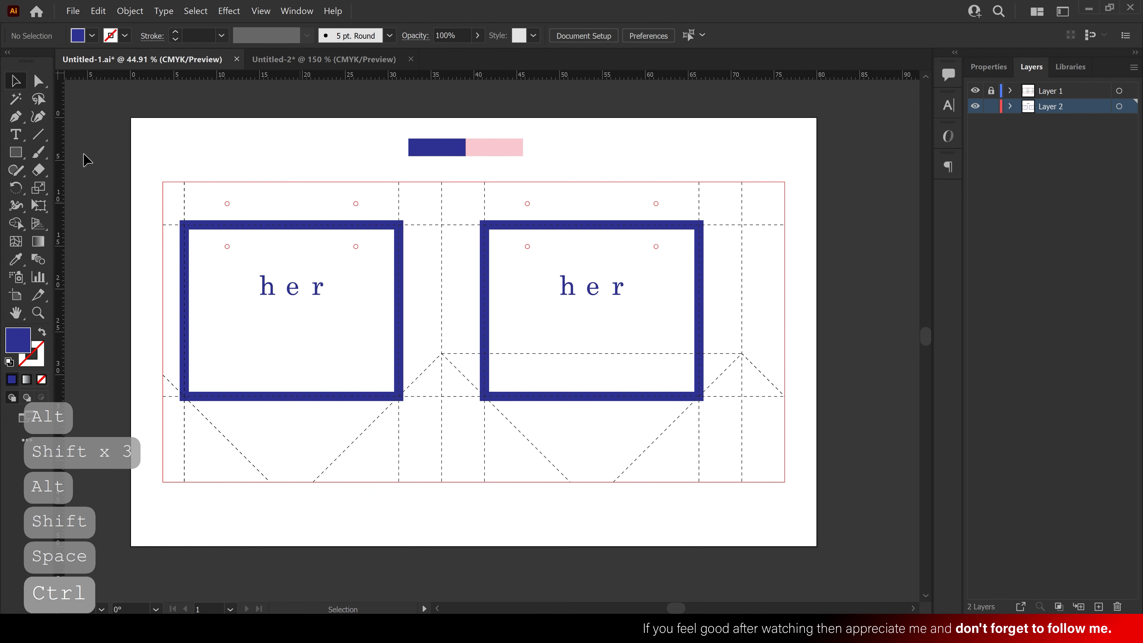
# Draw a rectangle covering the whole dieline outline and fill it with the pink sampled from the swatch.
pyautogui.click(15, 153)
pyautogui.moveTo(163, 182); pyautogui.dragTo(785, 482)
pyautogui.click(16, 81)
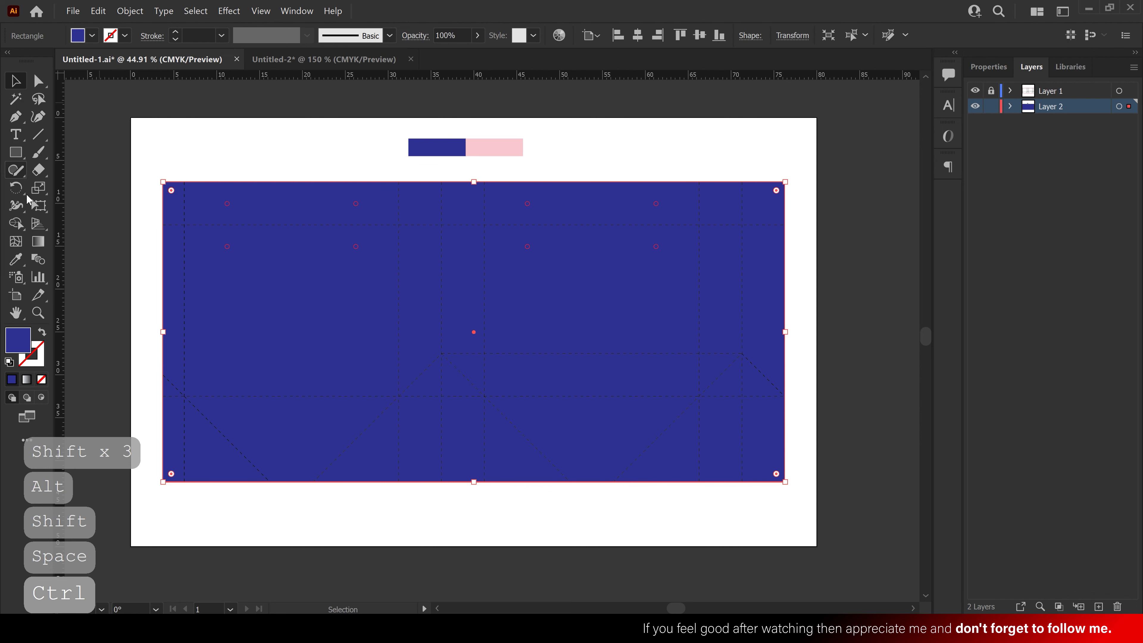
pyautogui.click(16, 259)
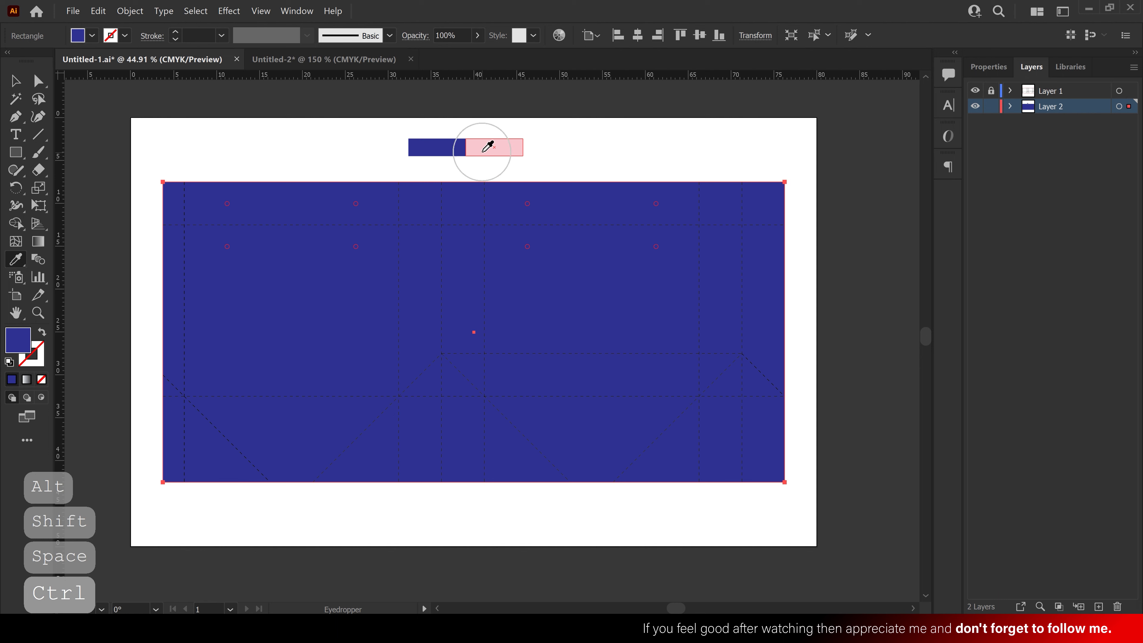
pyautogui.click(482, 153)
pyautogui.click(15, 80)
# Send the pink background rectangle to the back of Layer 2, behind the frames and lettering, and deselect it.
pyautogui.rightClick(346, 223)
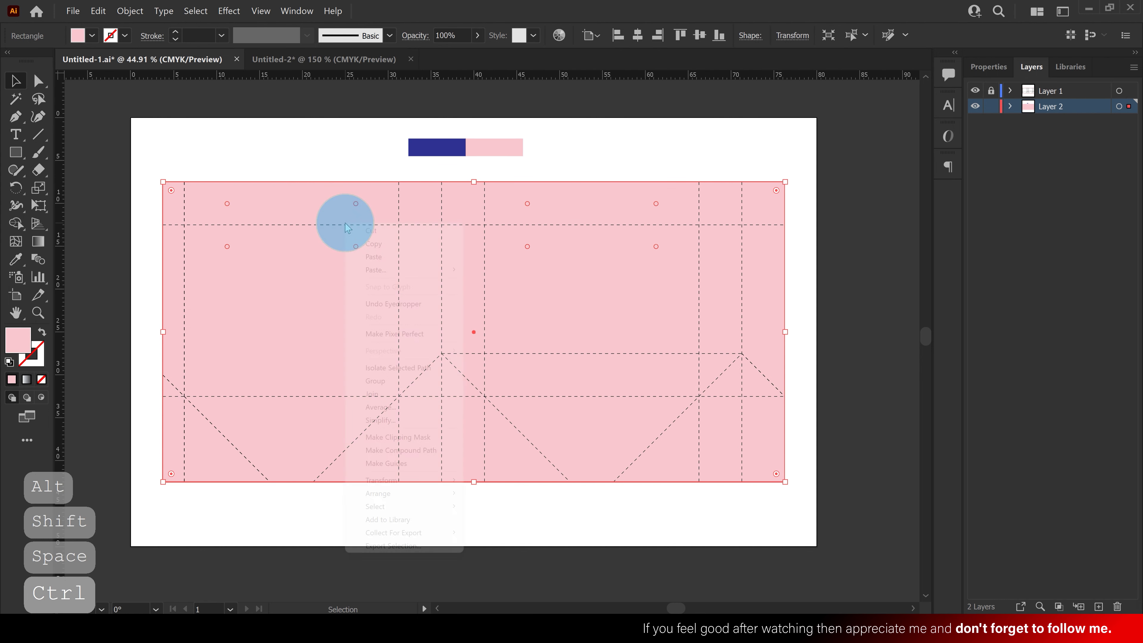
pyautogui.moveTo(453, 493)
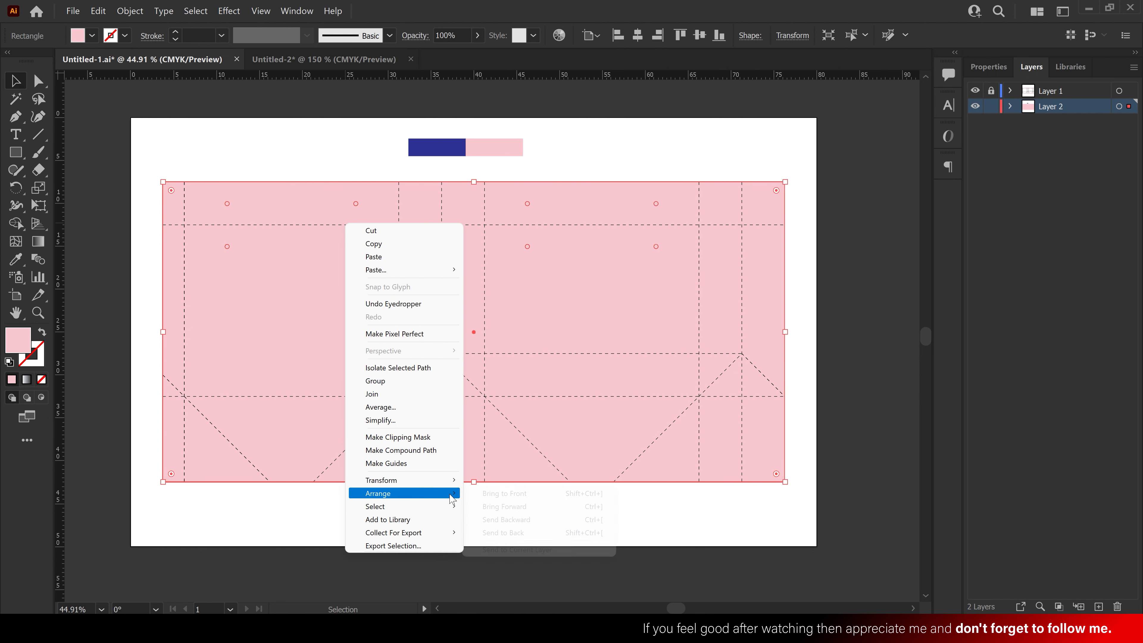
pyautogui.click(500, 531)
pyautogui.click(838, 347)
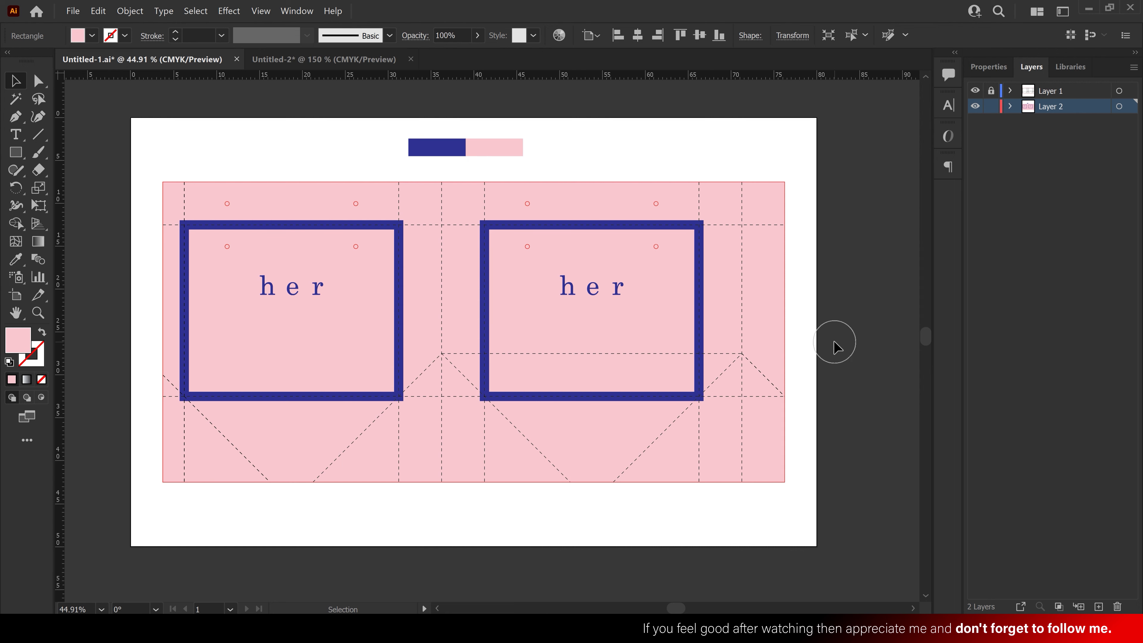